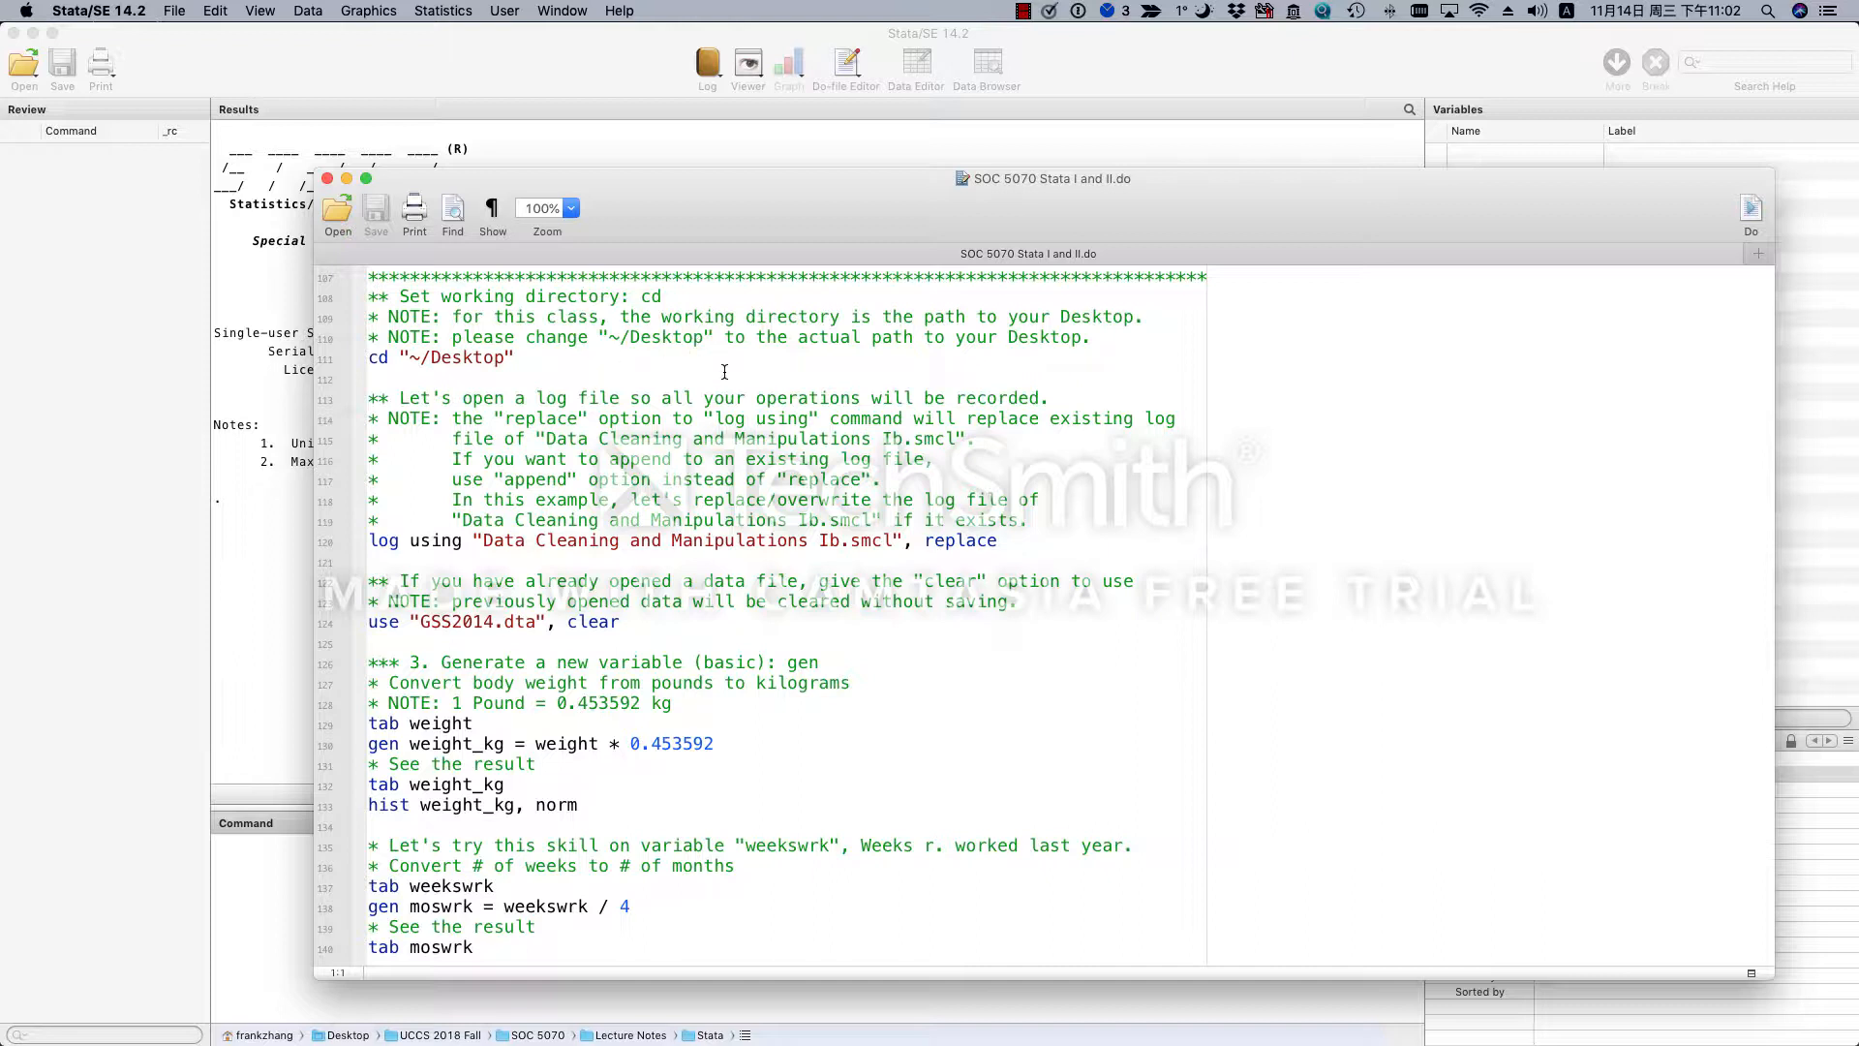
- Run only the cd "~/Desktop" line of the do-file to set the working directory
triple_click(643, 359)
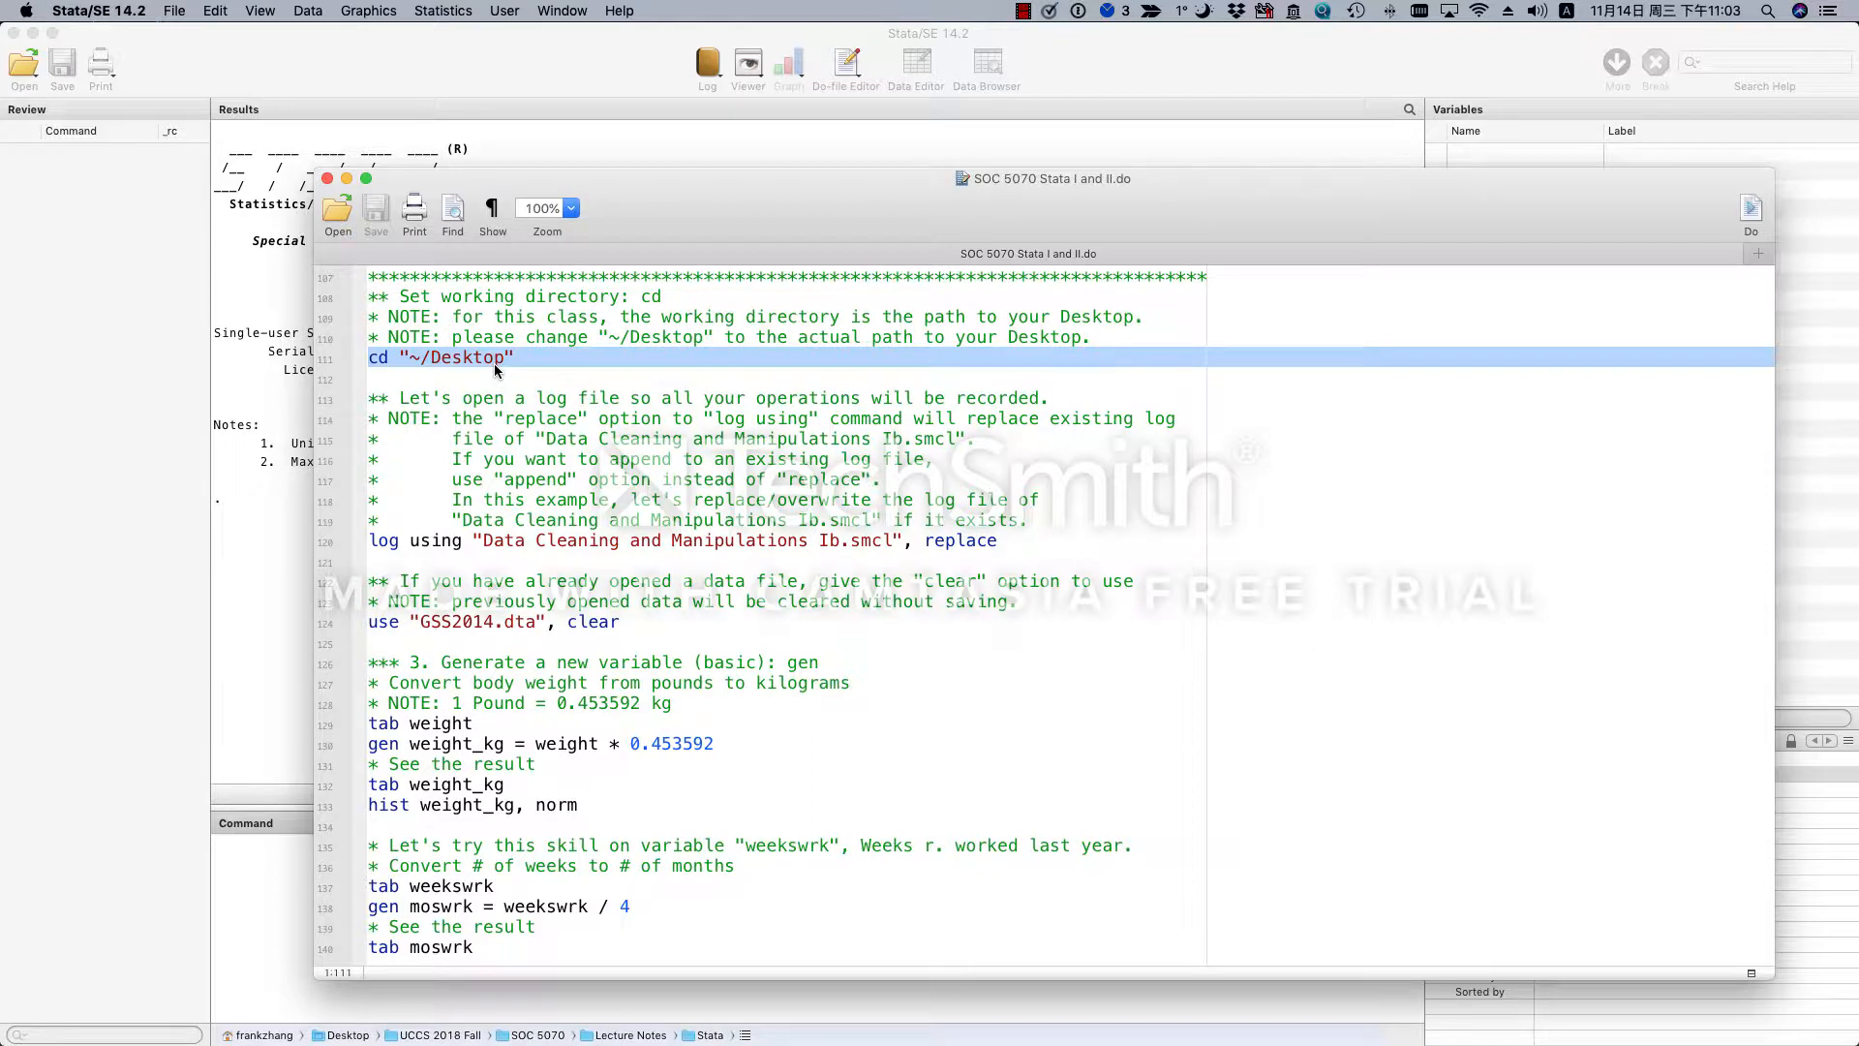
click(415, 358)
drag(411, 358, 506, 359)
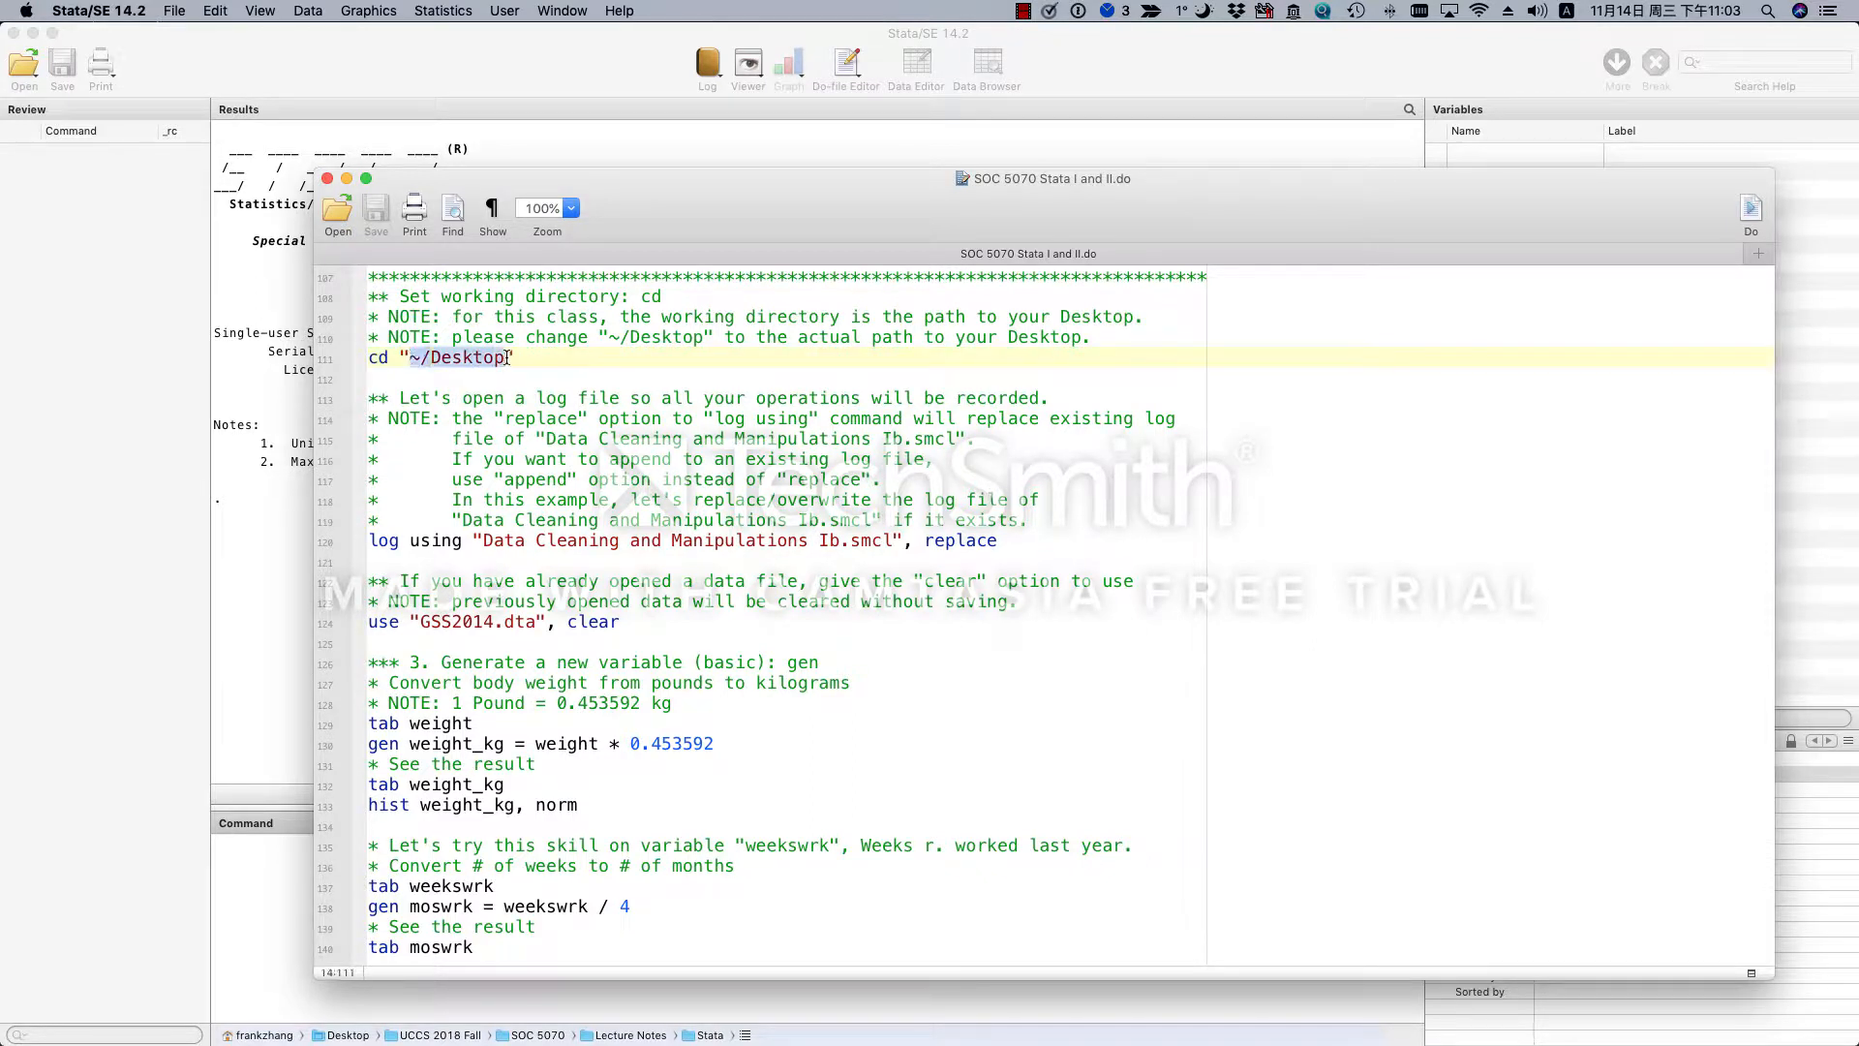
triple_click(521, 358)
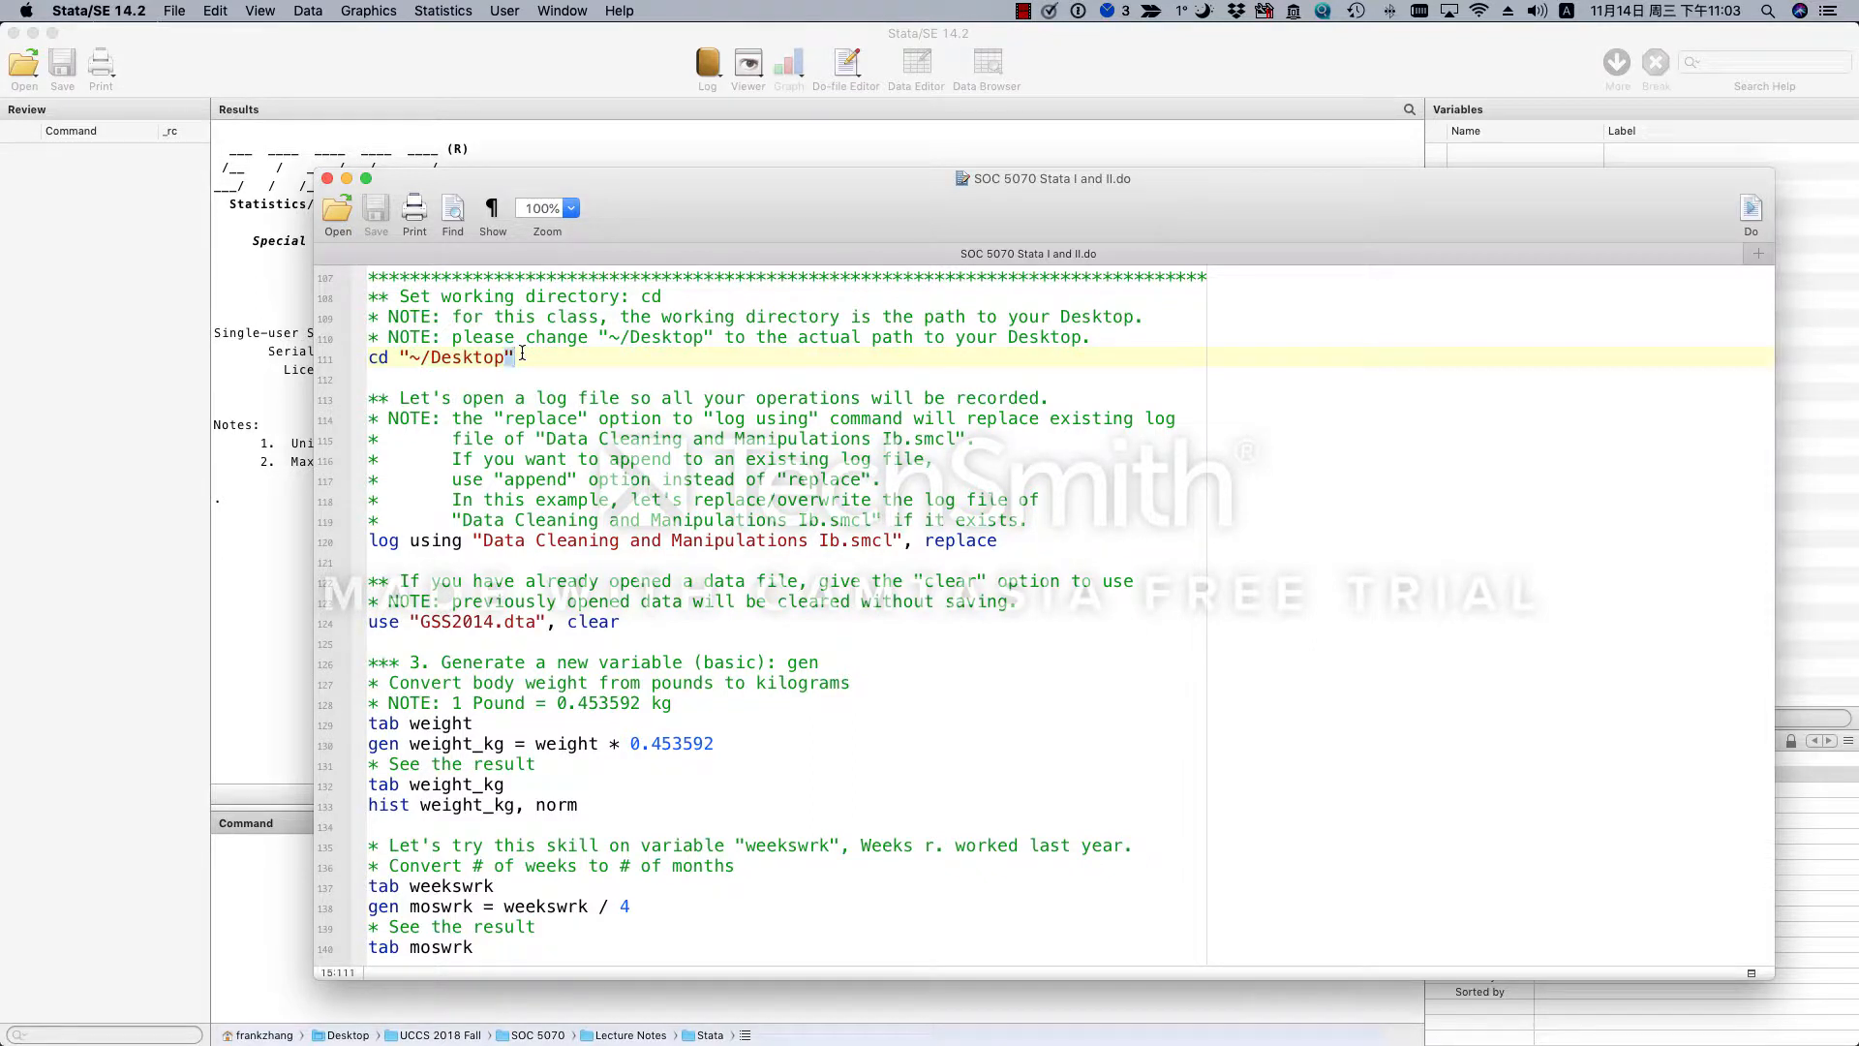
click(1749, 214)
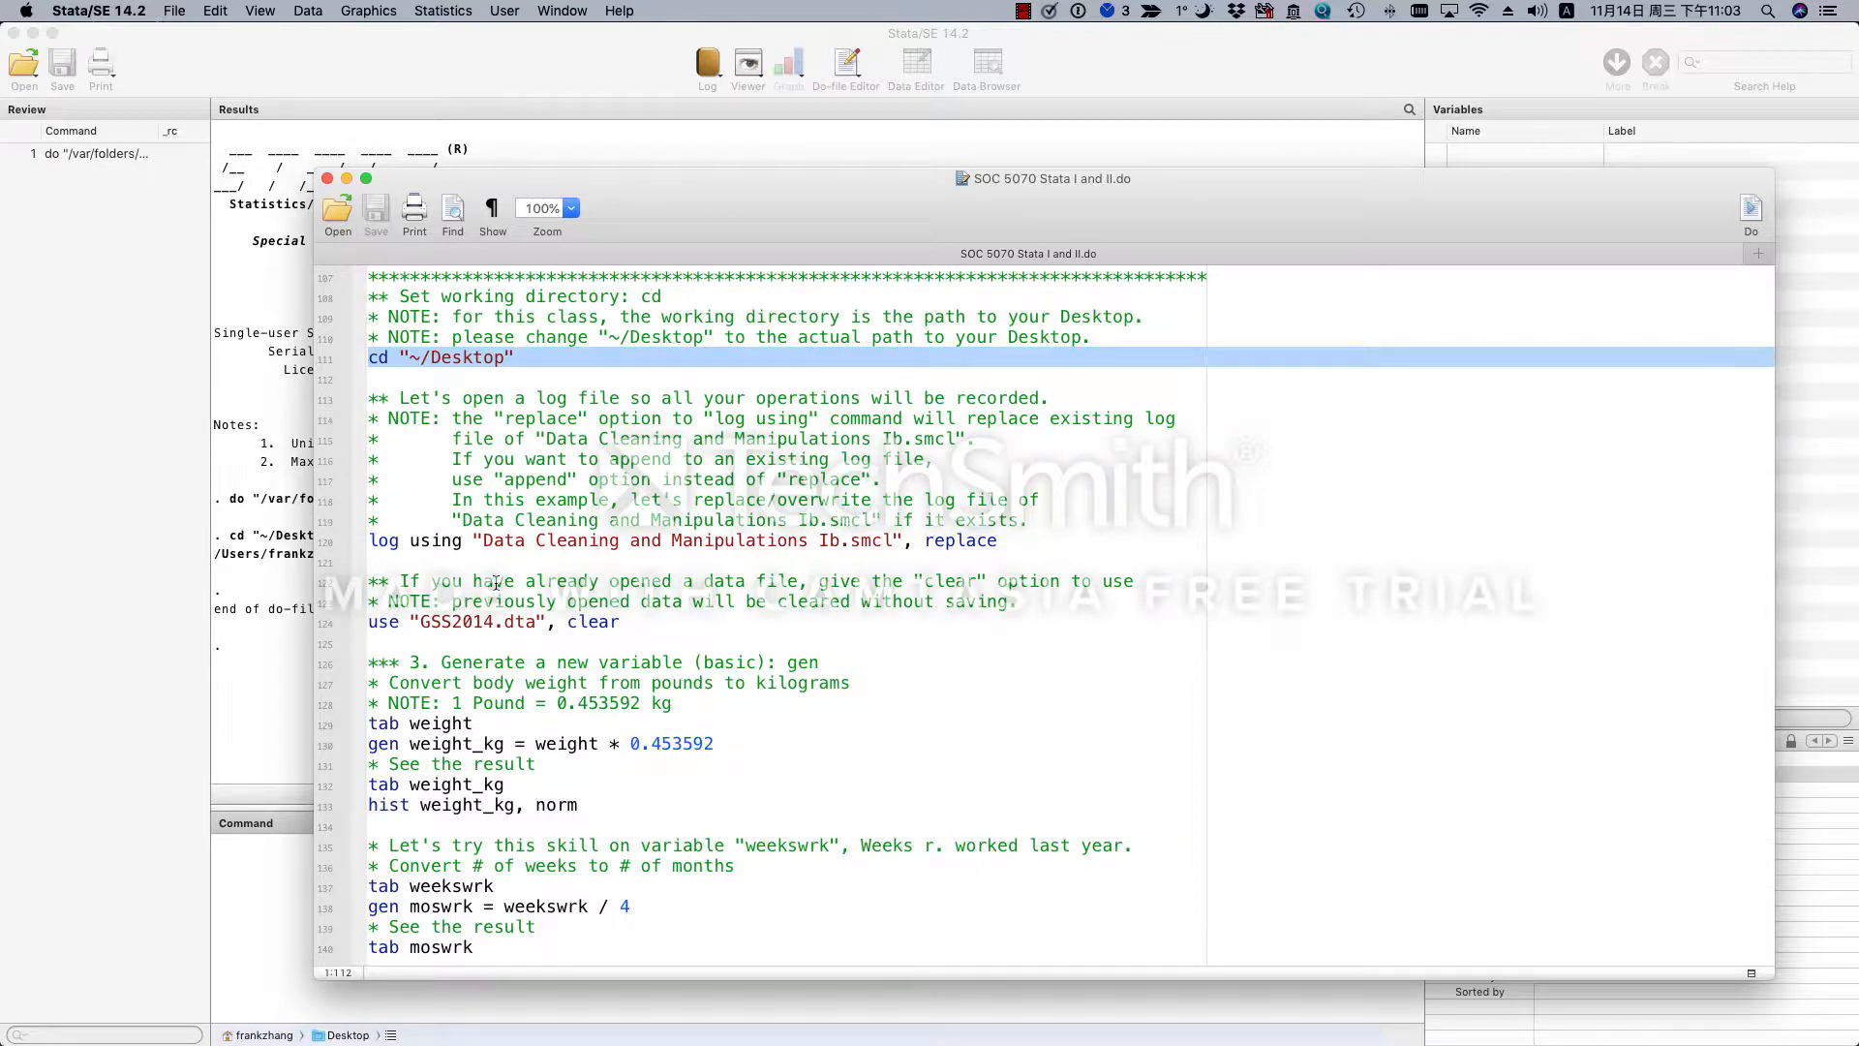
- Run the log using "Data Cleaning and Manipulations Ib.smcl", replace line and move the do-file window to uncover the results
click(539, 542)
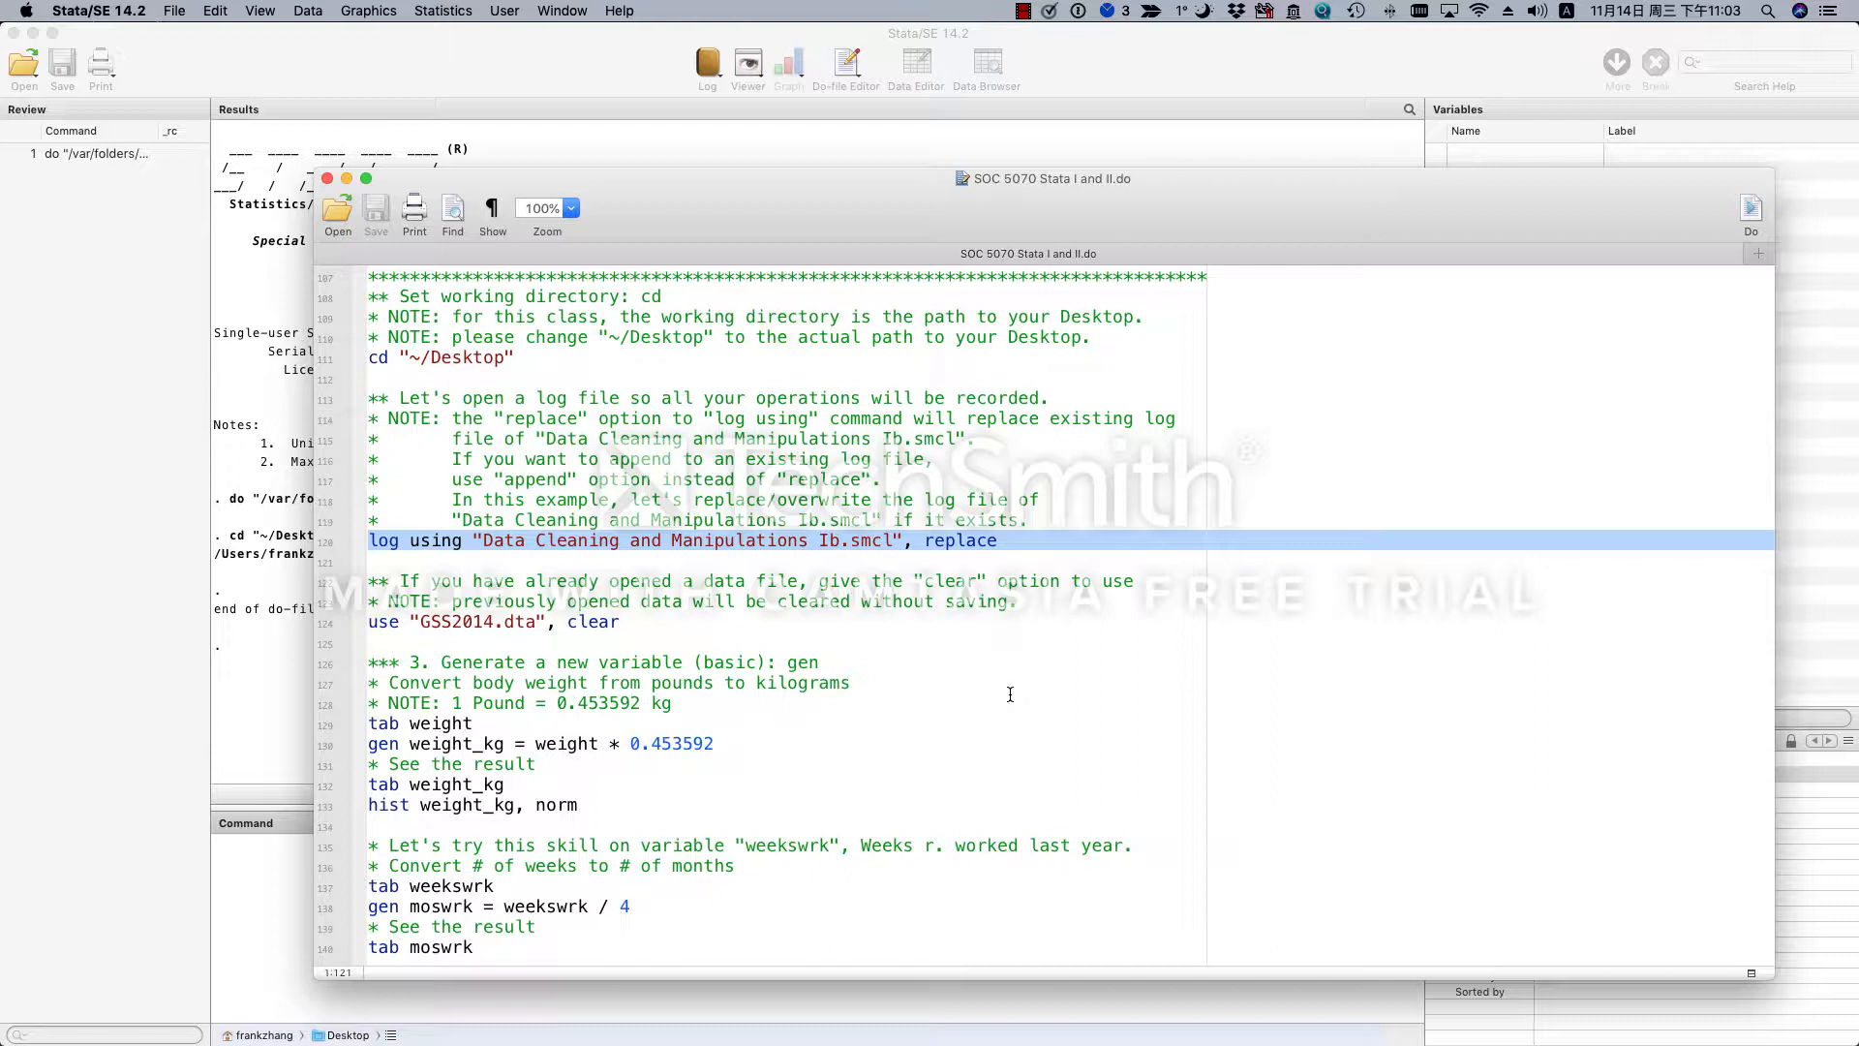
double_click(979, 541)
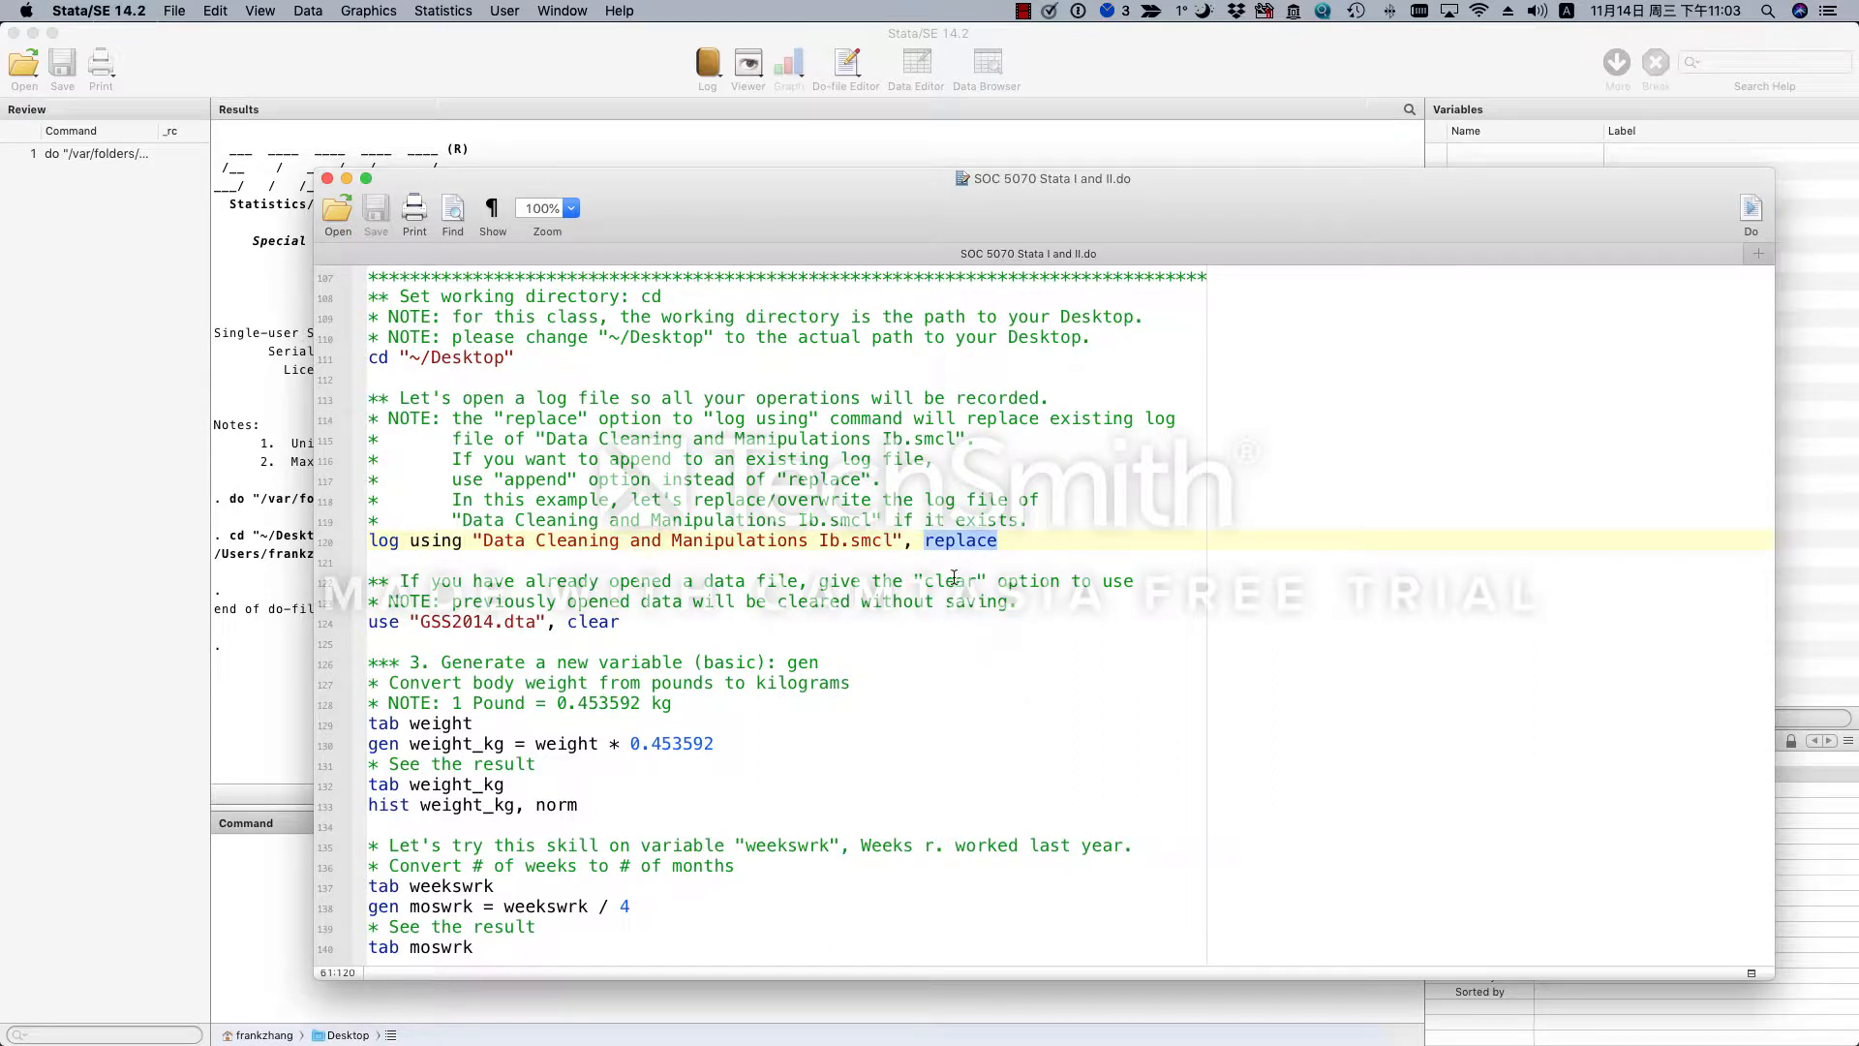
drag(894, 541, 484, 545)
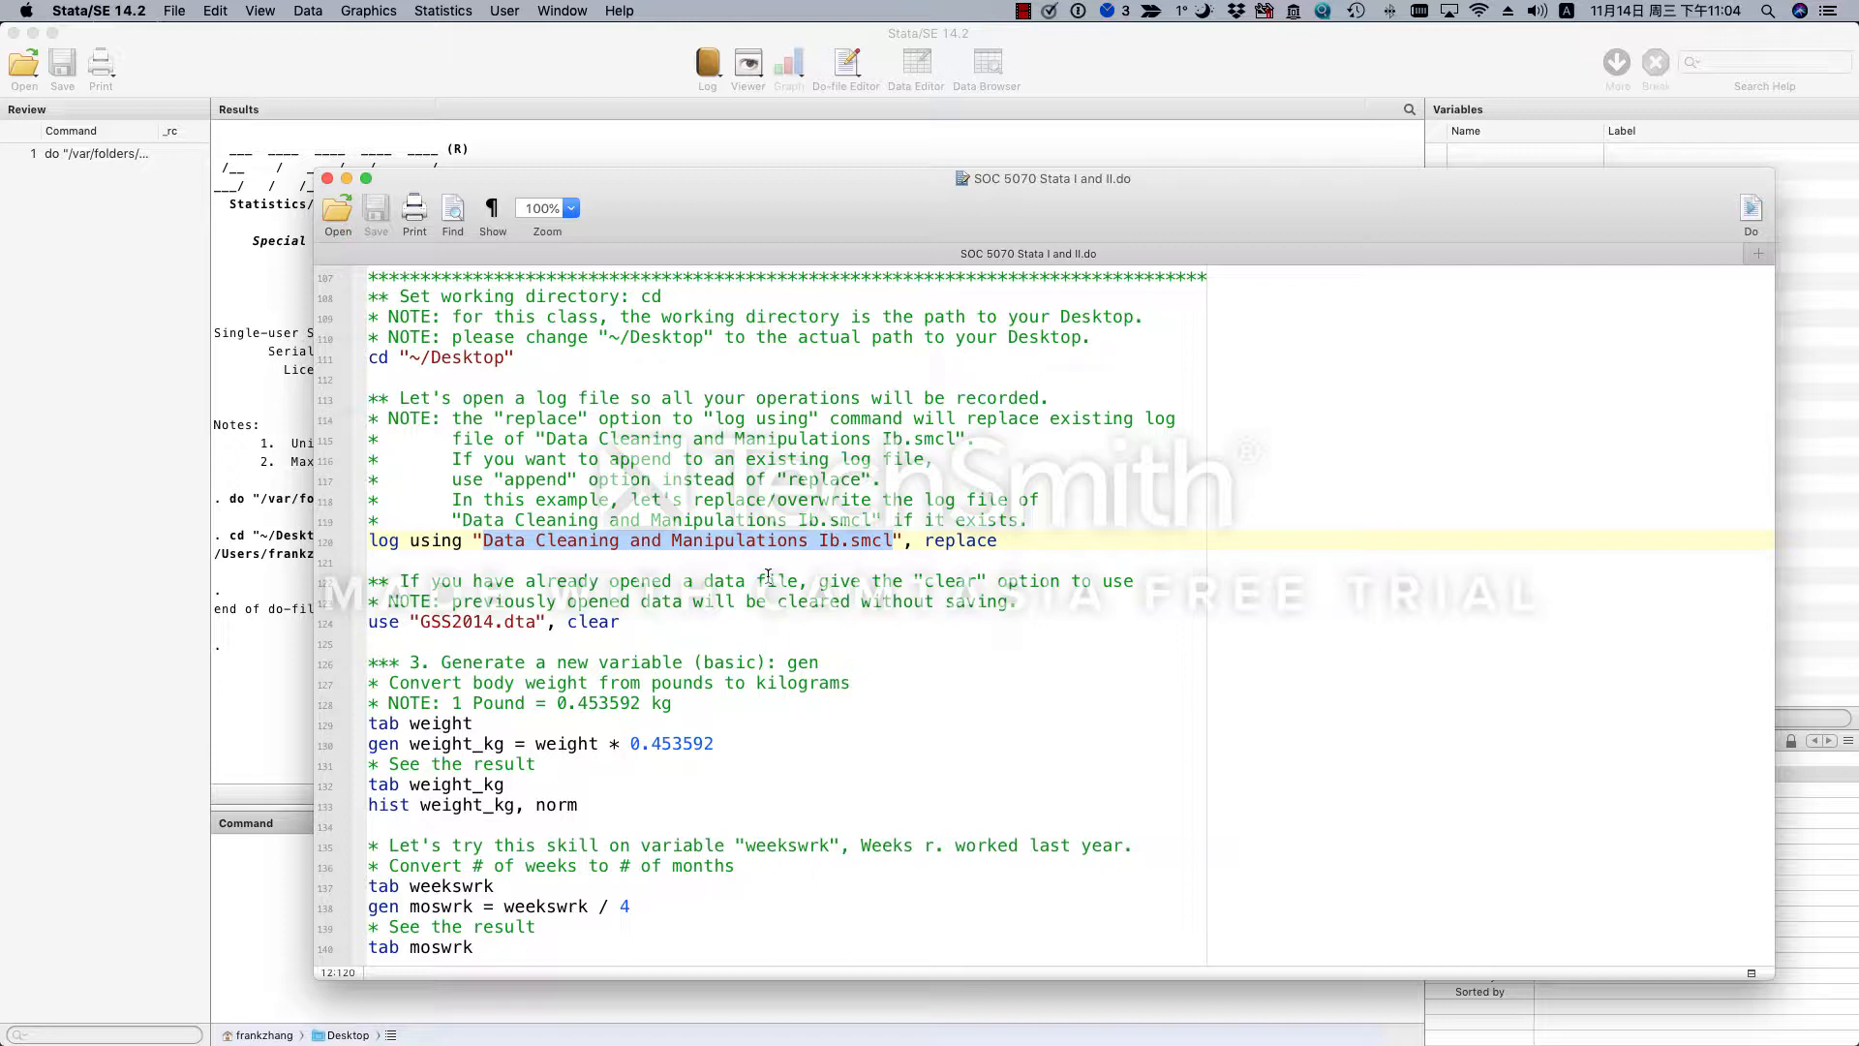
triple_click(917, 542)
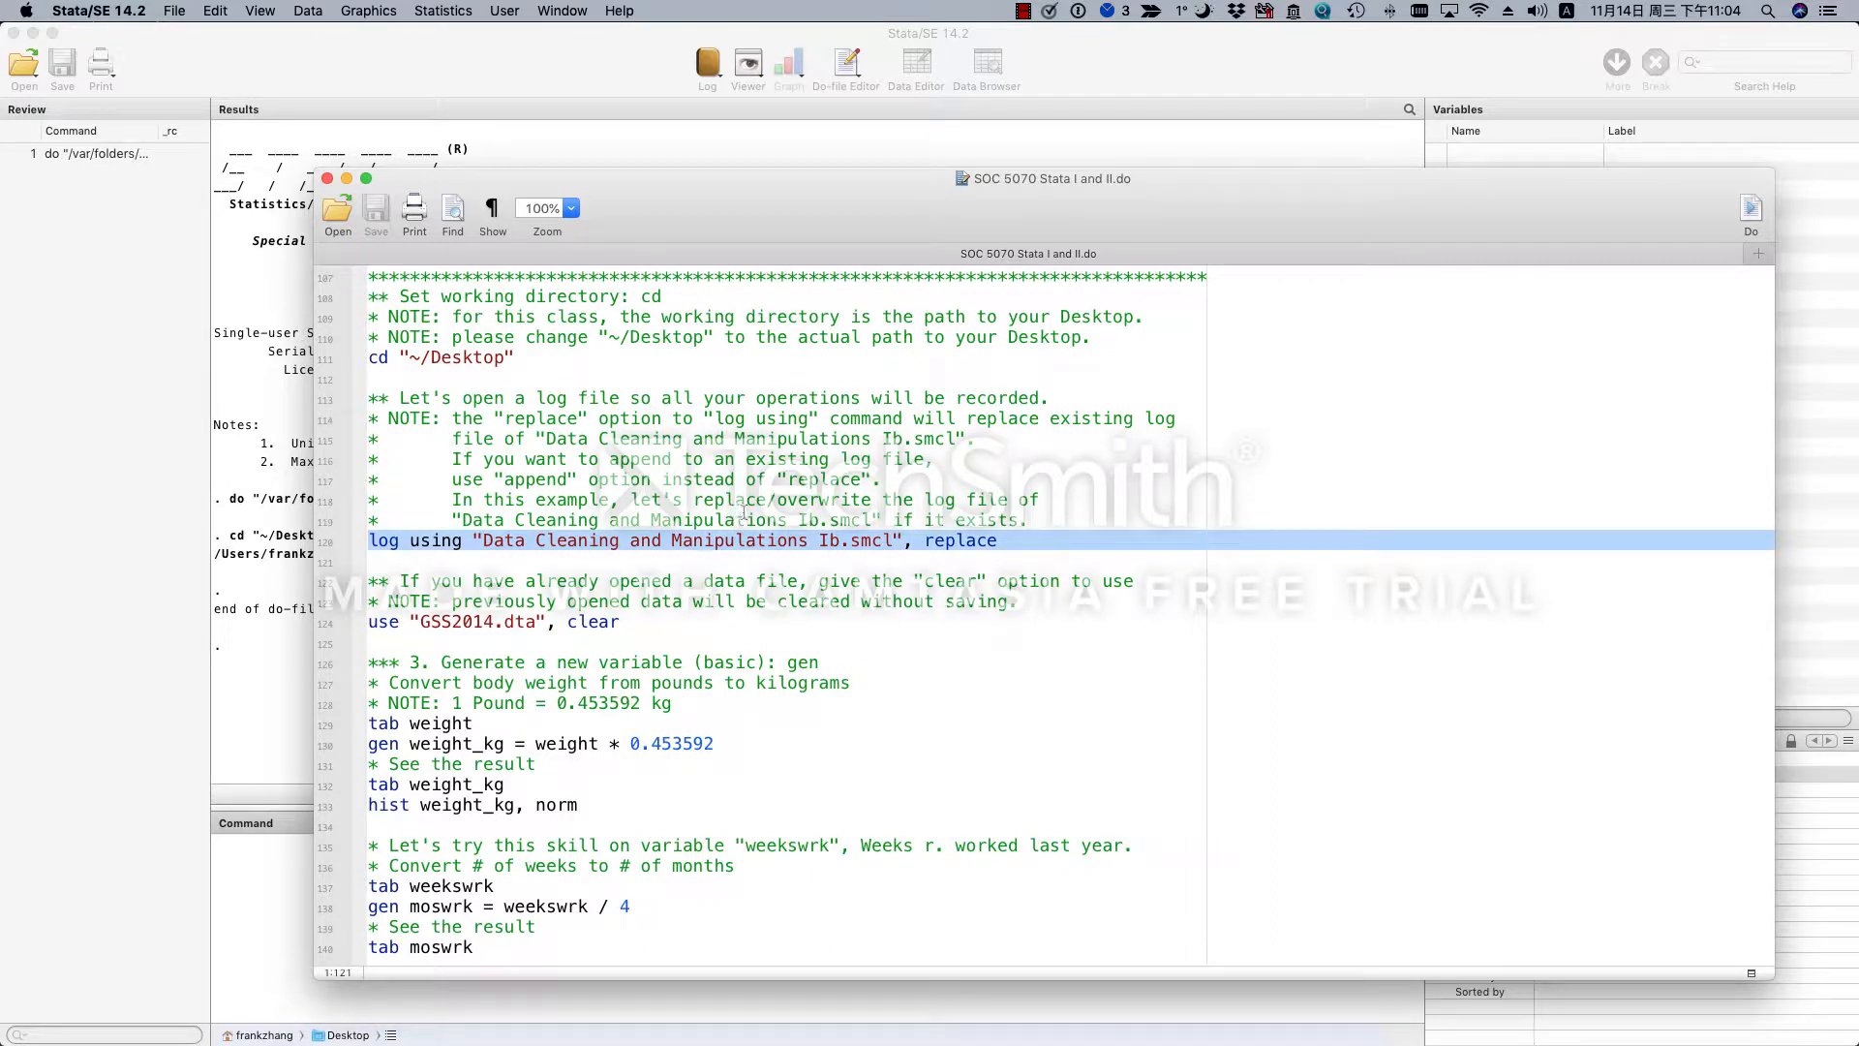
click(1751, 208)
drag(869, 222, 1428, 203)
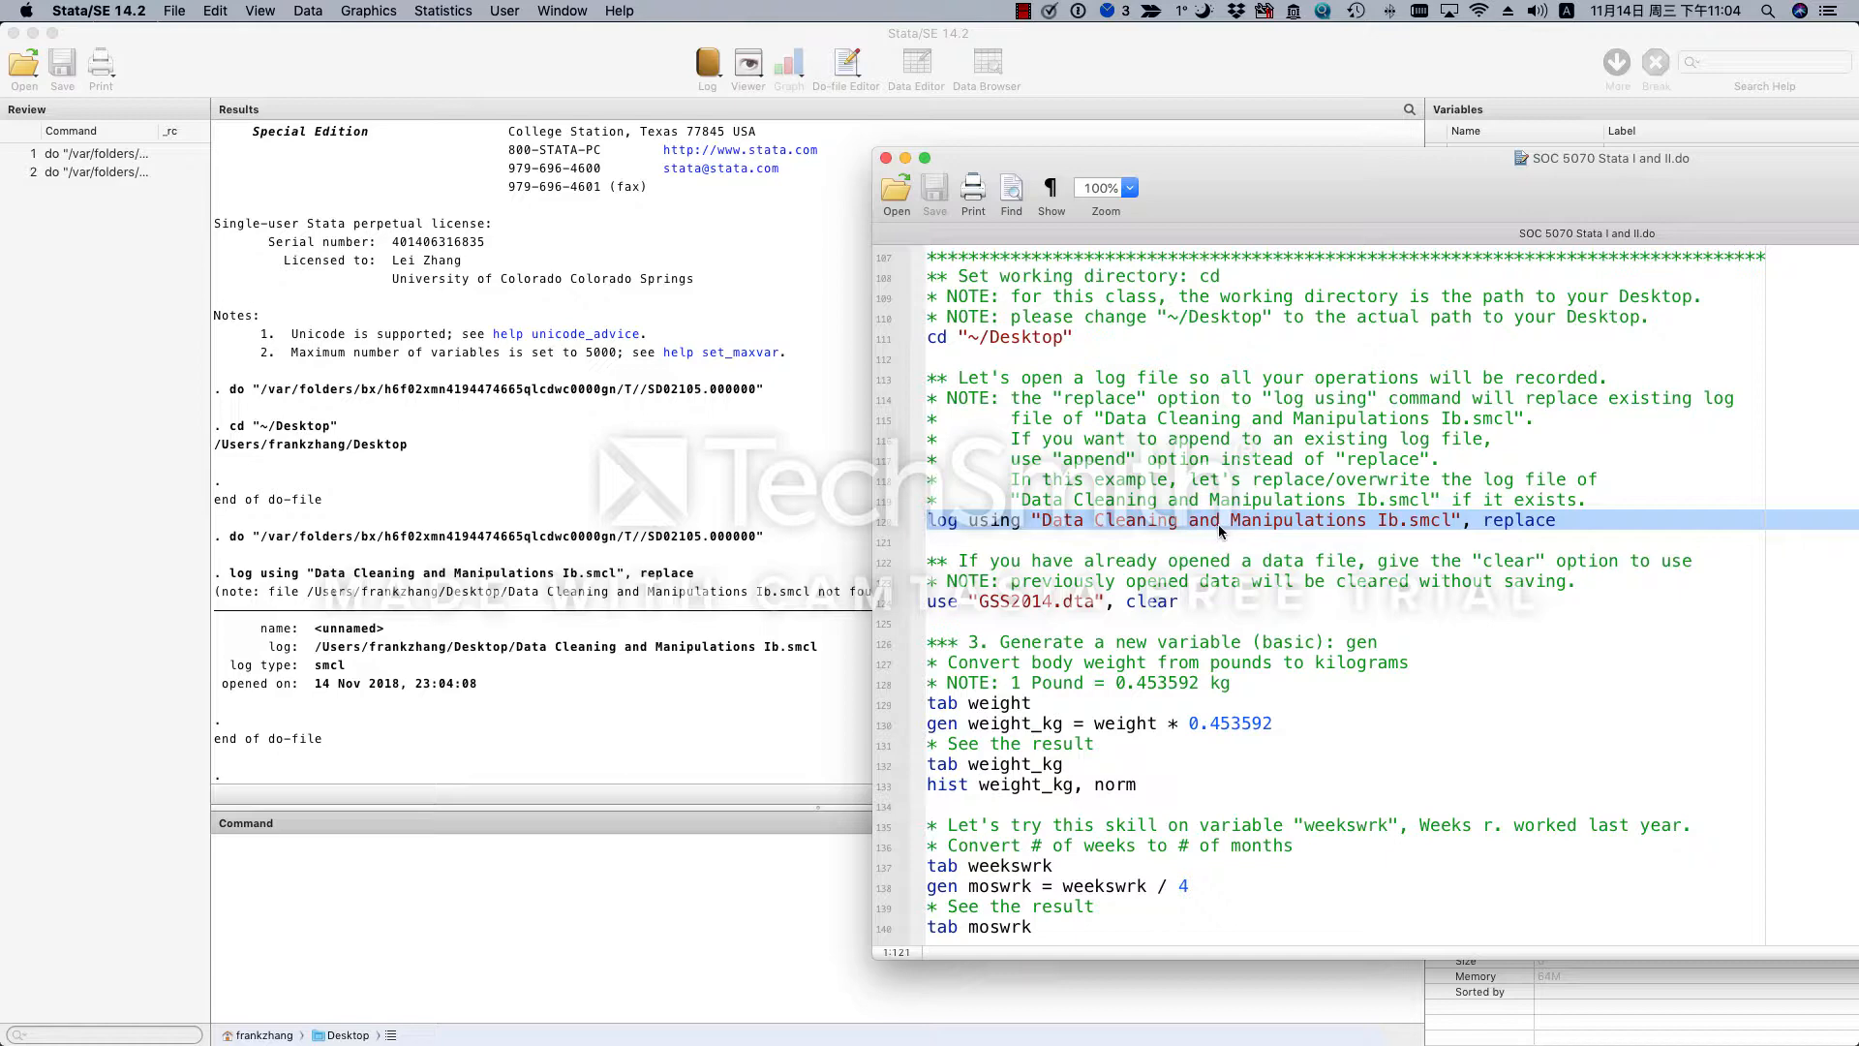
drag(1278, 218, 1077, 113)
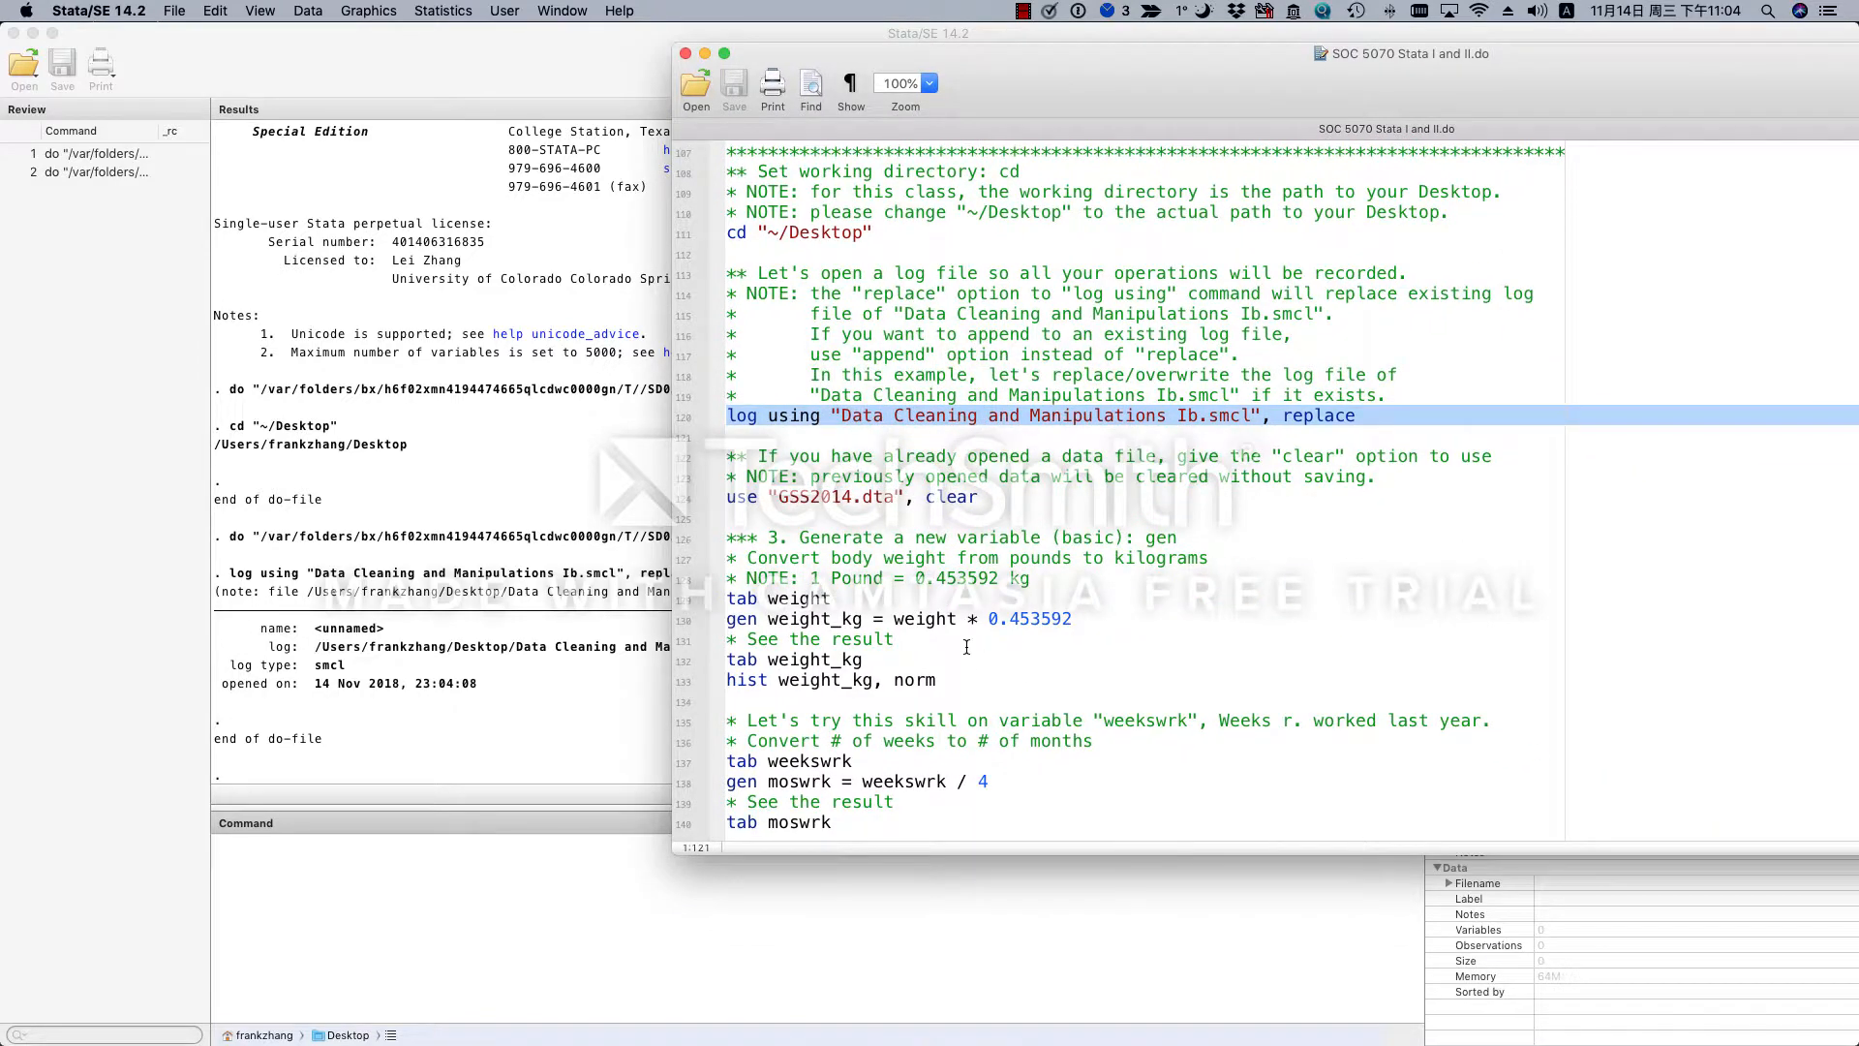
- Load the dataset by running only the use "GSS2014.dta", clear line of the do-file
triple_click(976, 498)
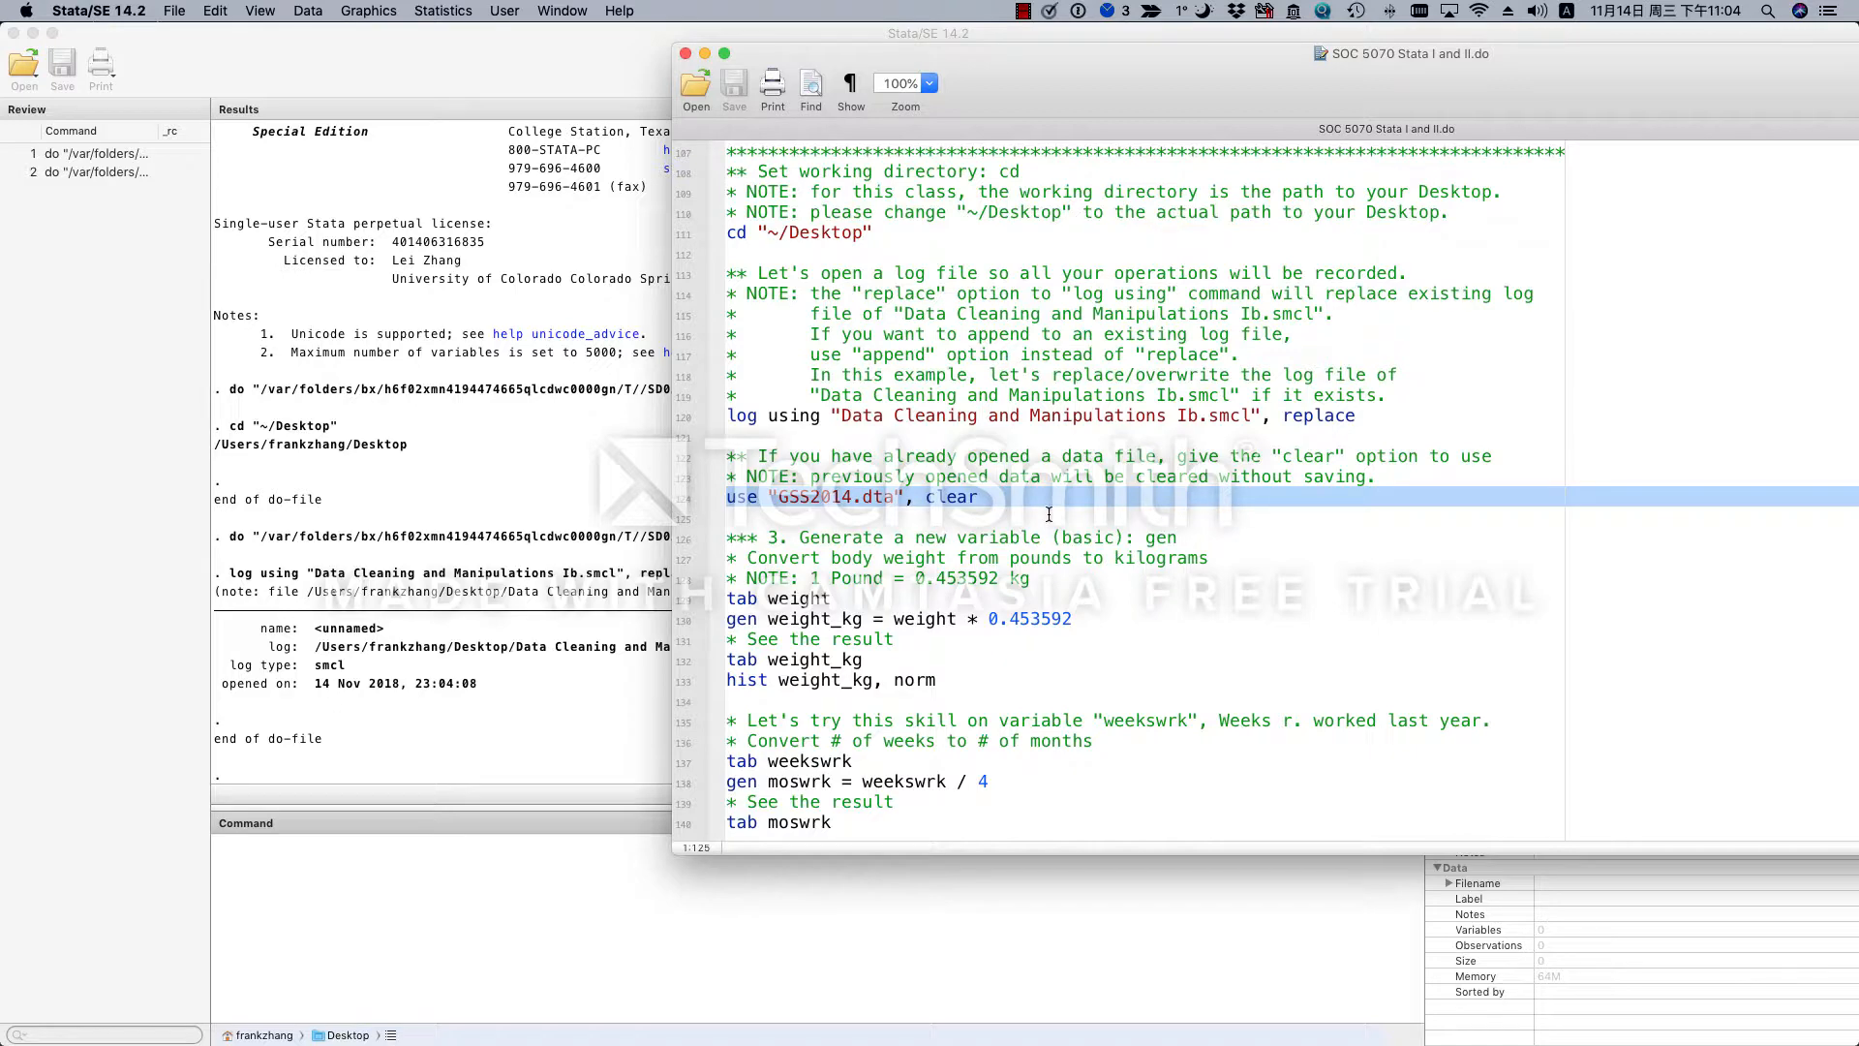
drag(1574, 77, 1232, 129)
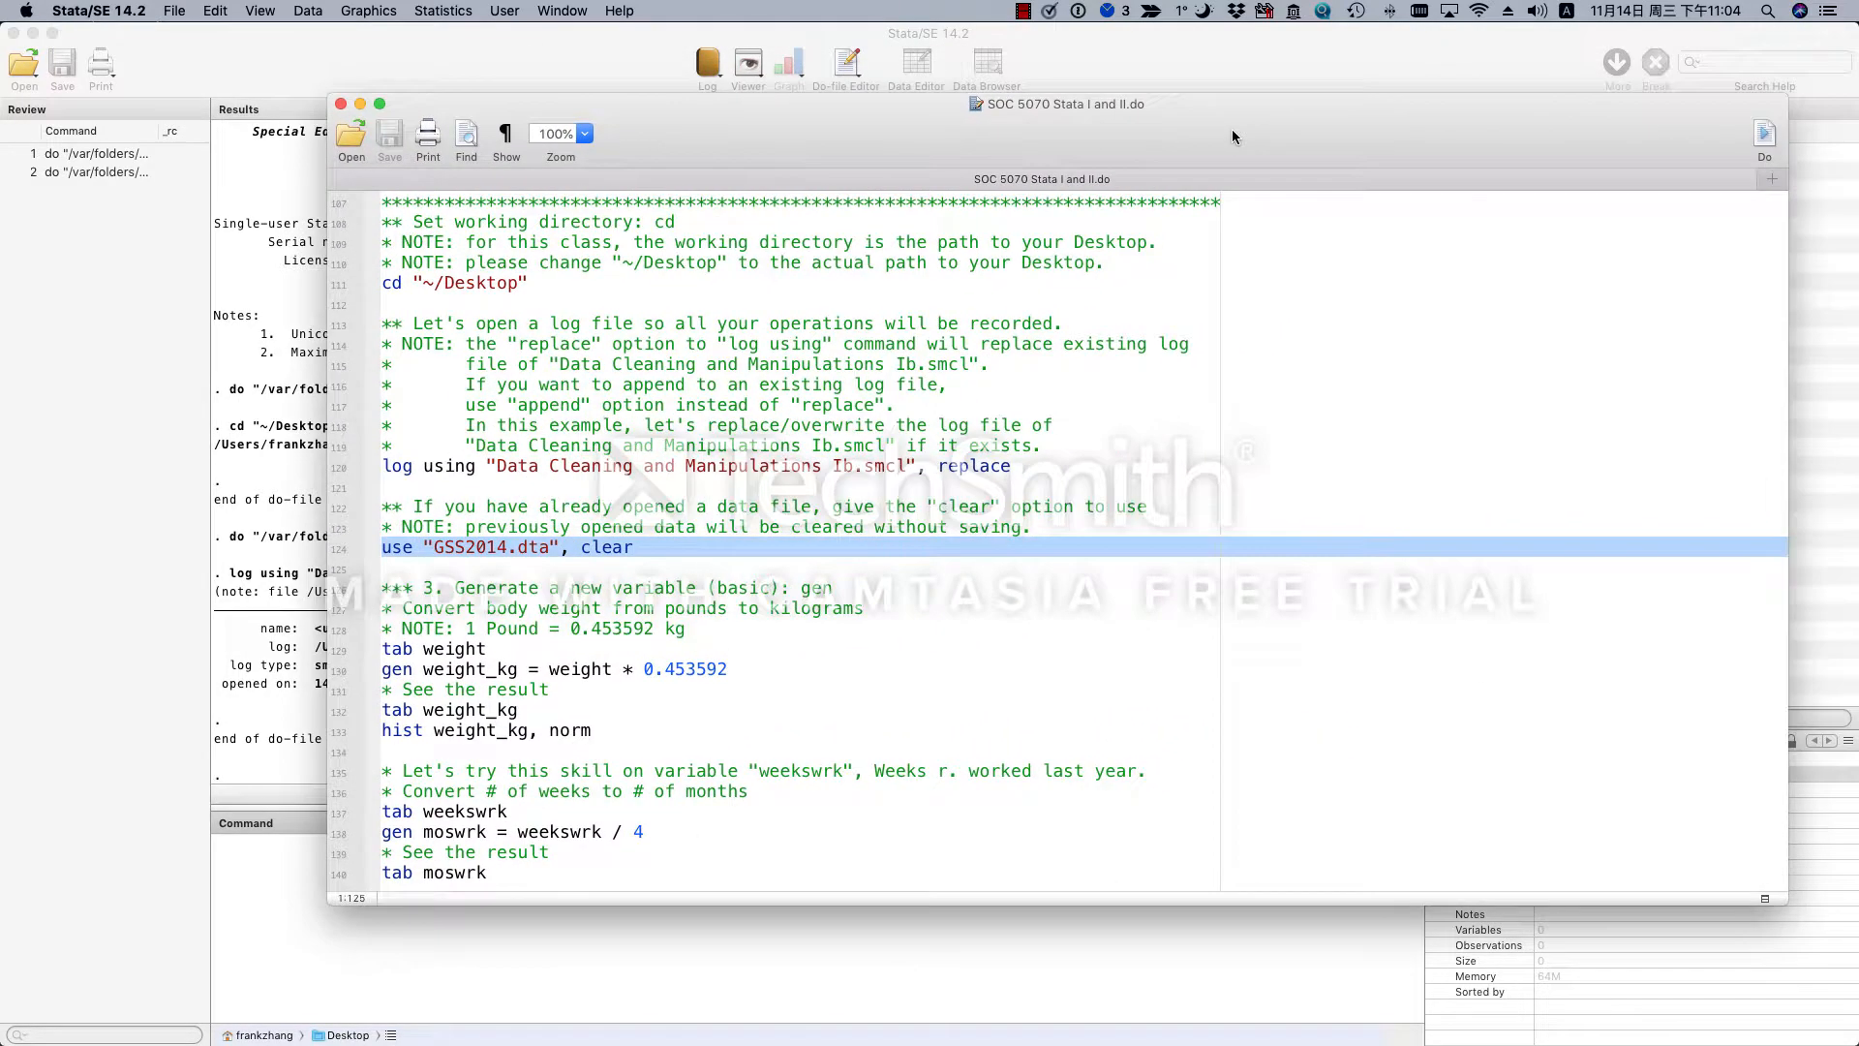
click(1762, 139)
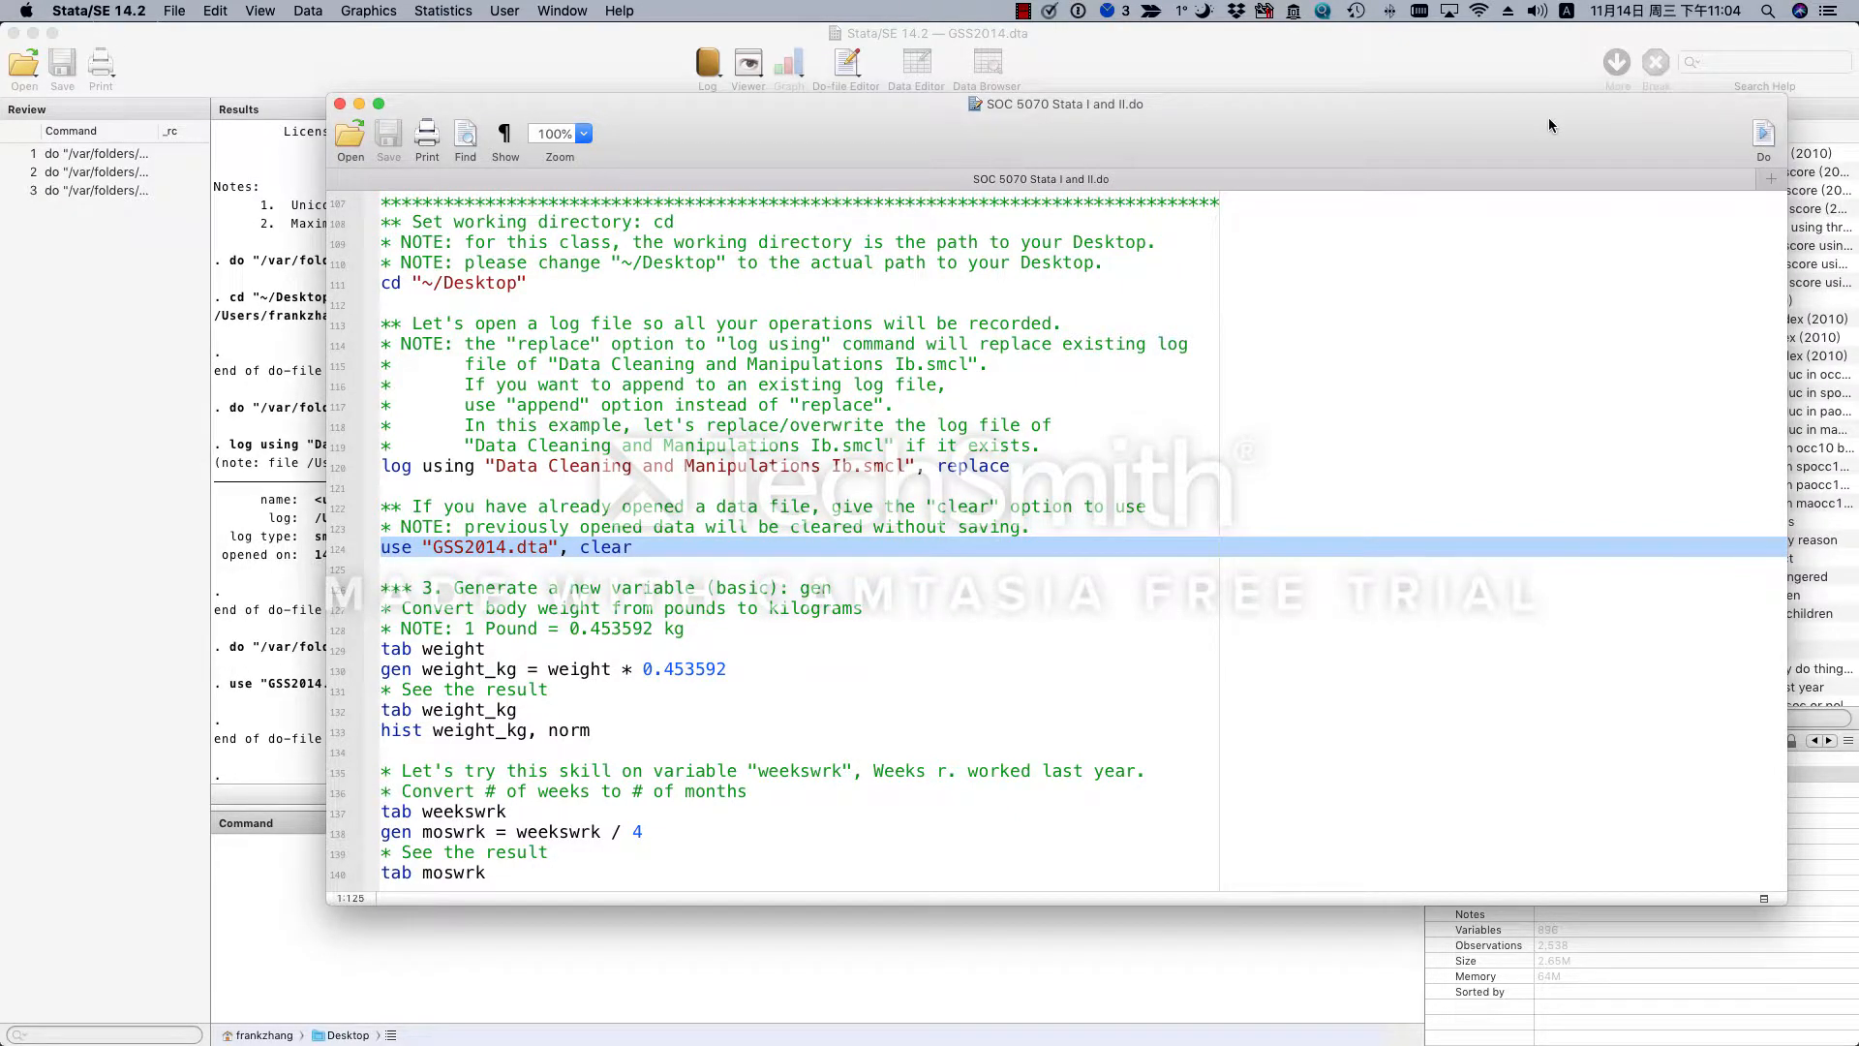
drag(1548, 119, 1509, 159)
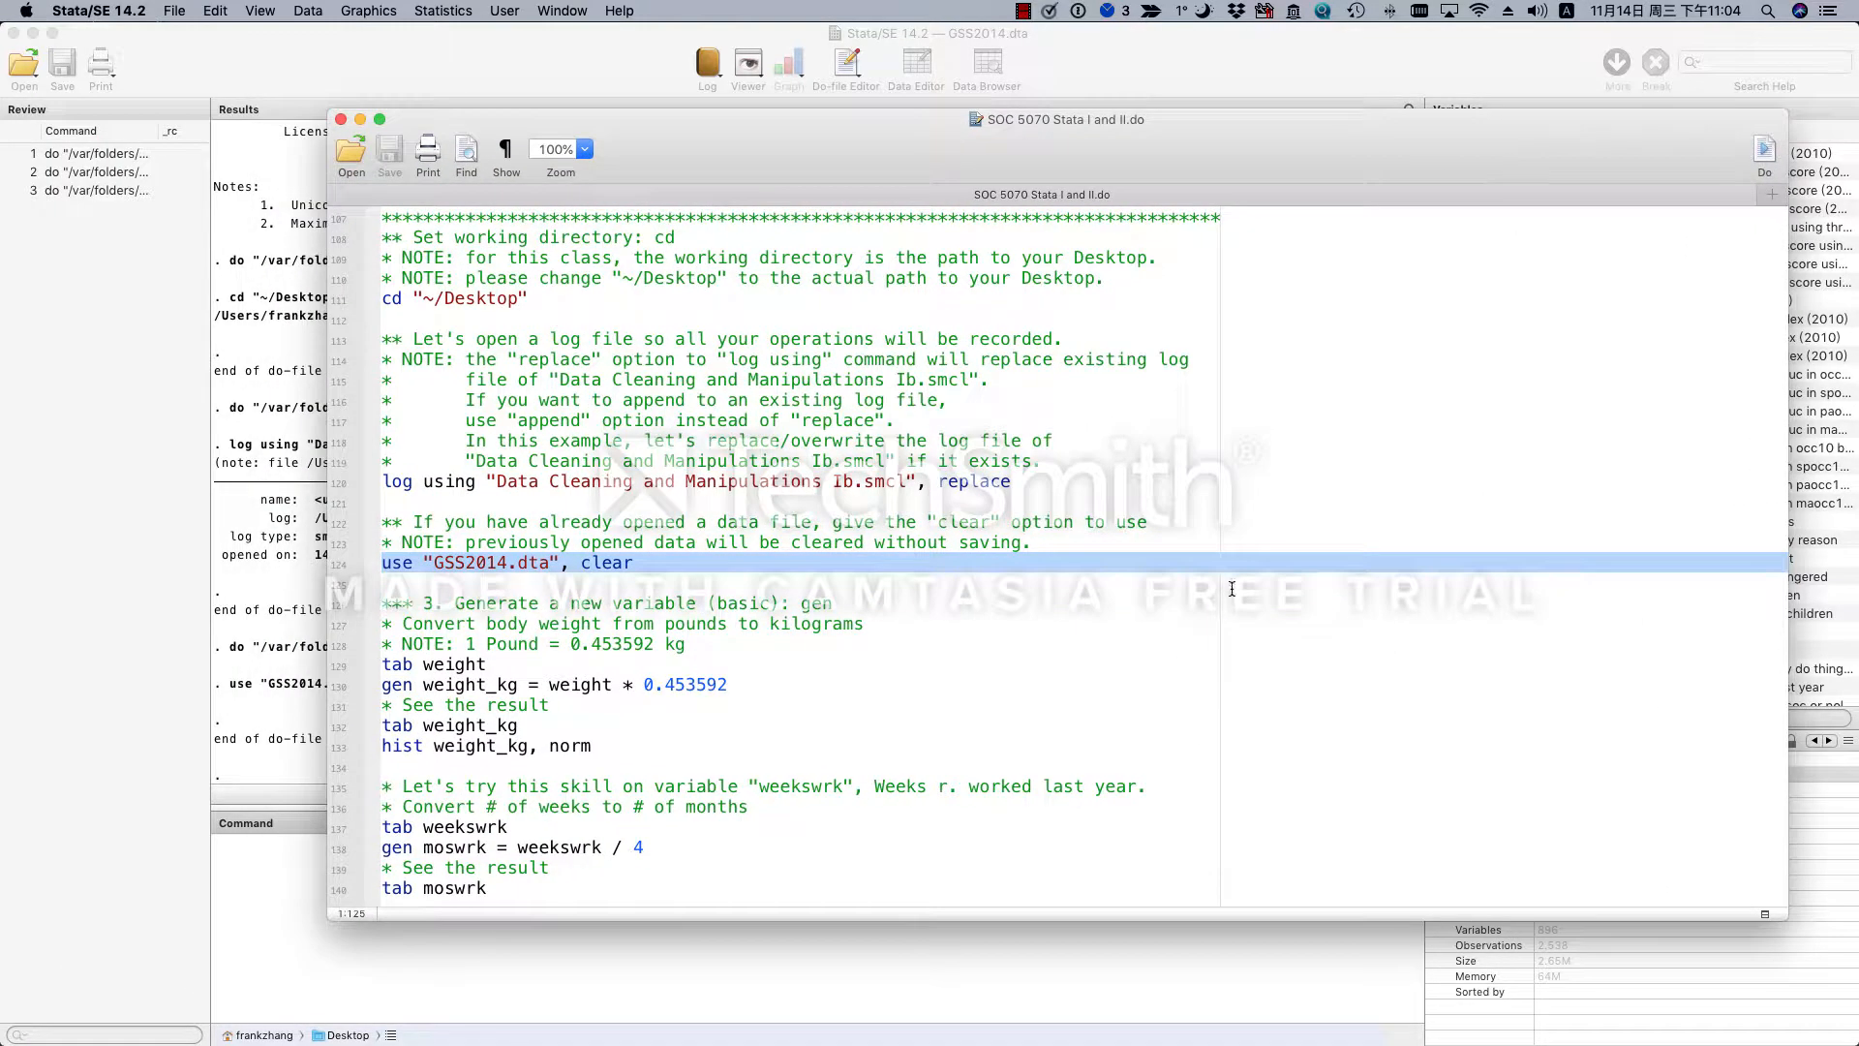
- Run the tab weight line under section 3 and bring its frequency table into full view
scroll(1232, 589, down, 5)
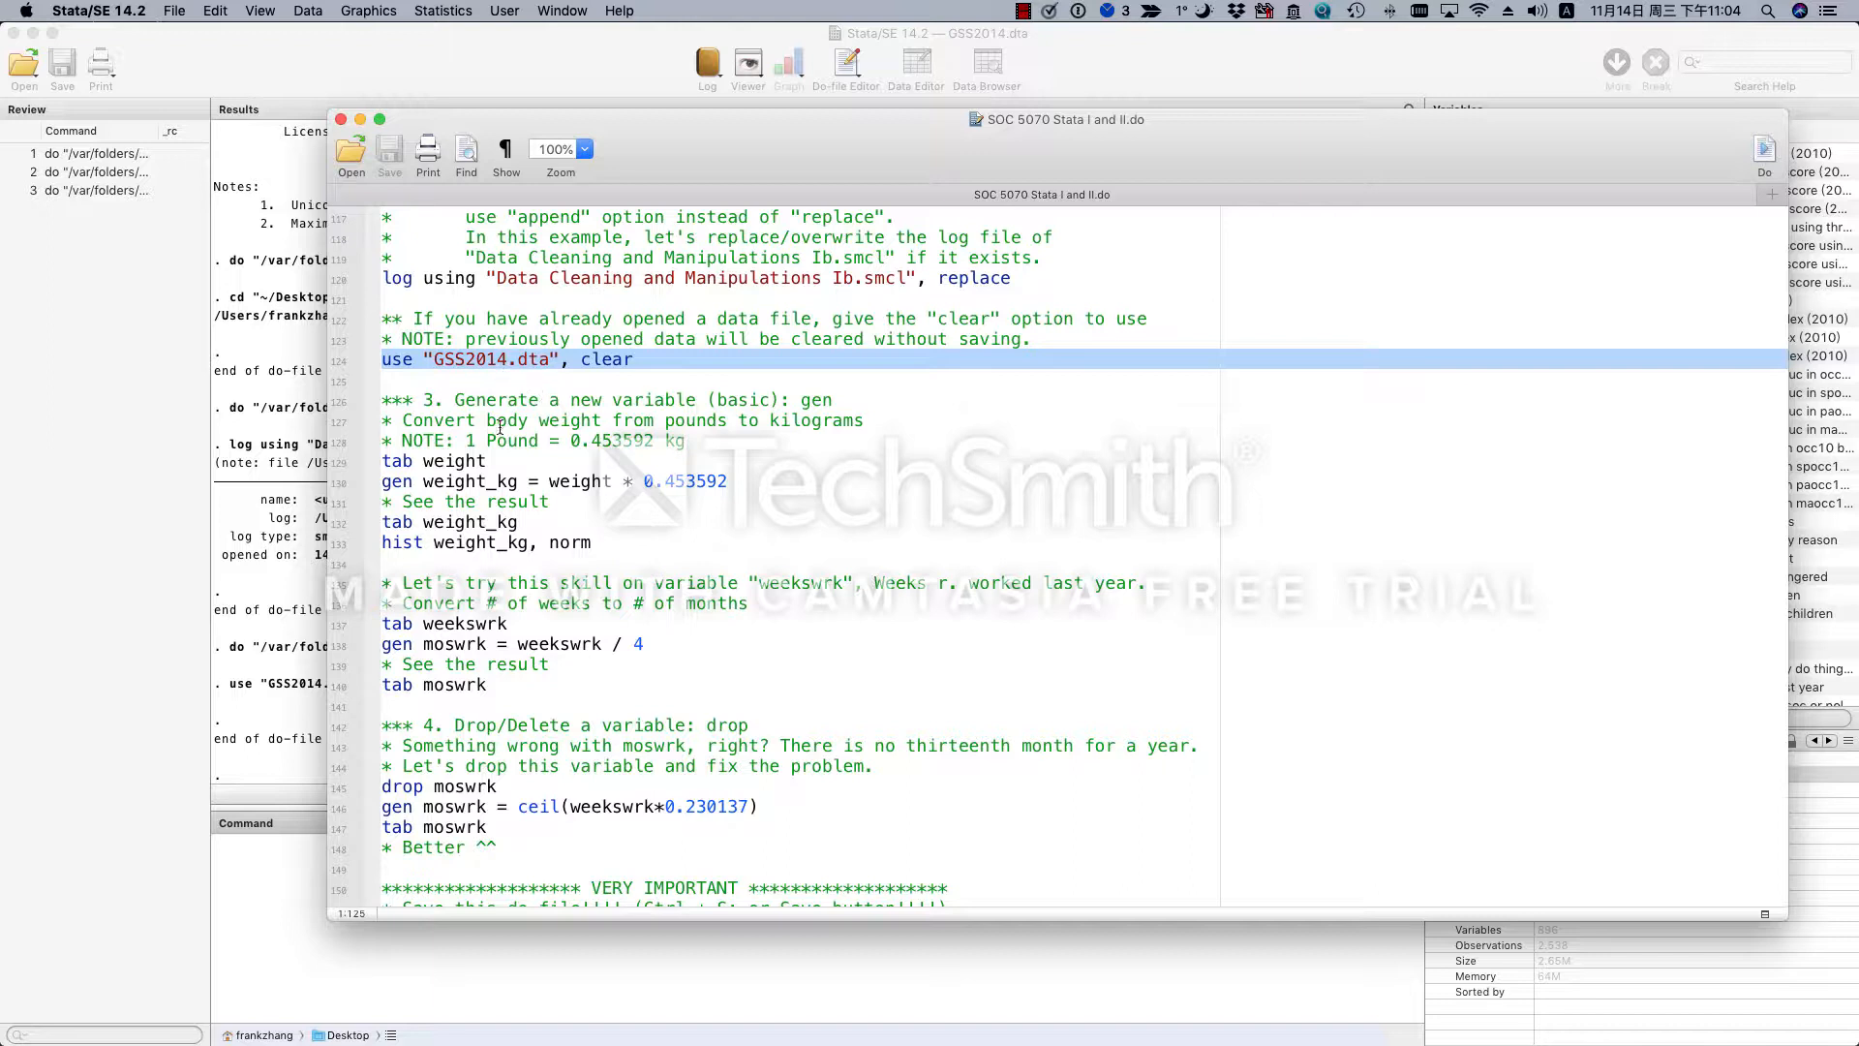
triple_click(455, 463)
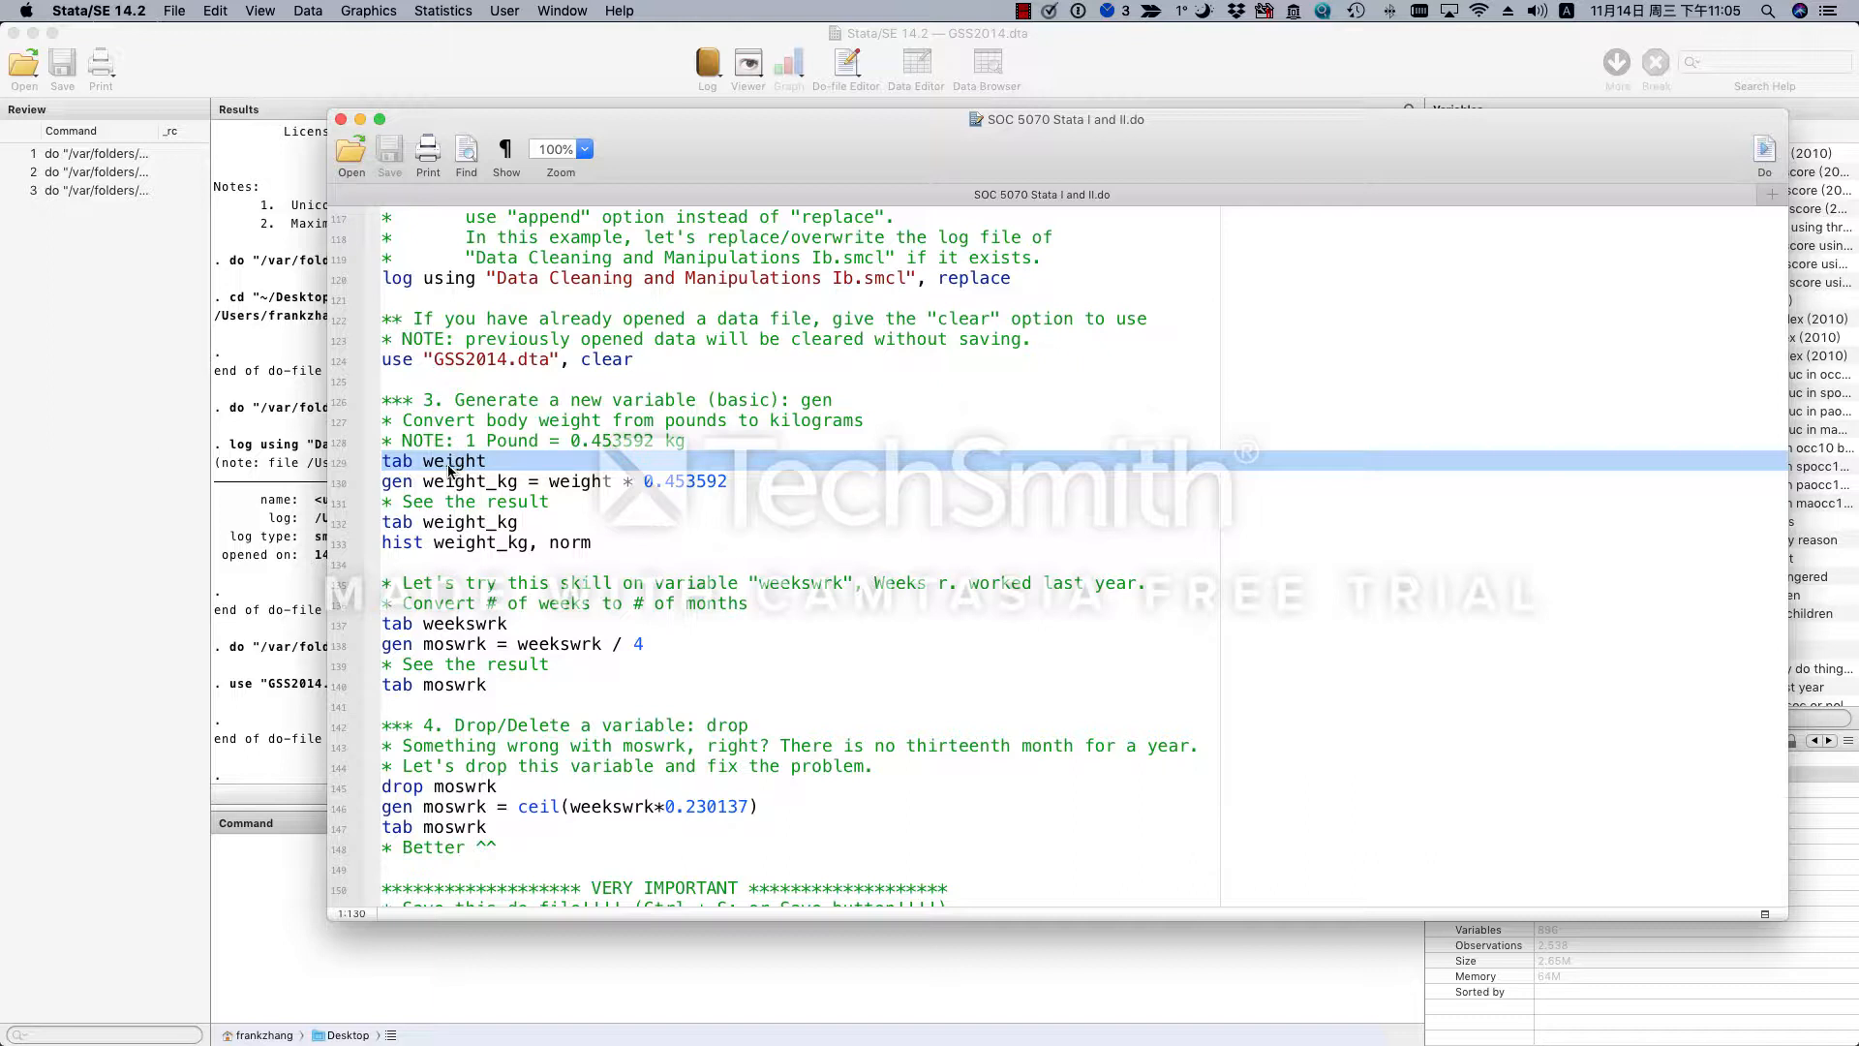
click(1764, 153)
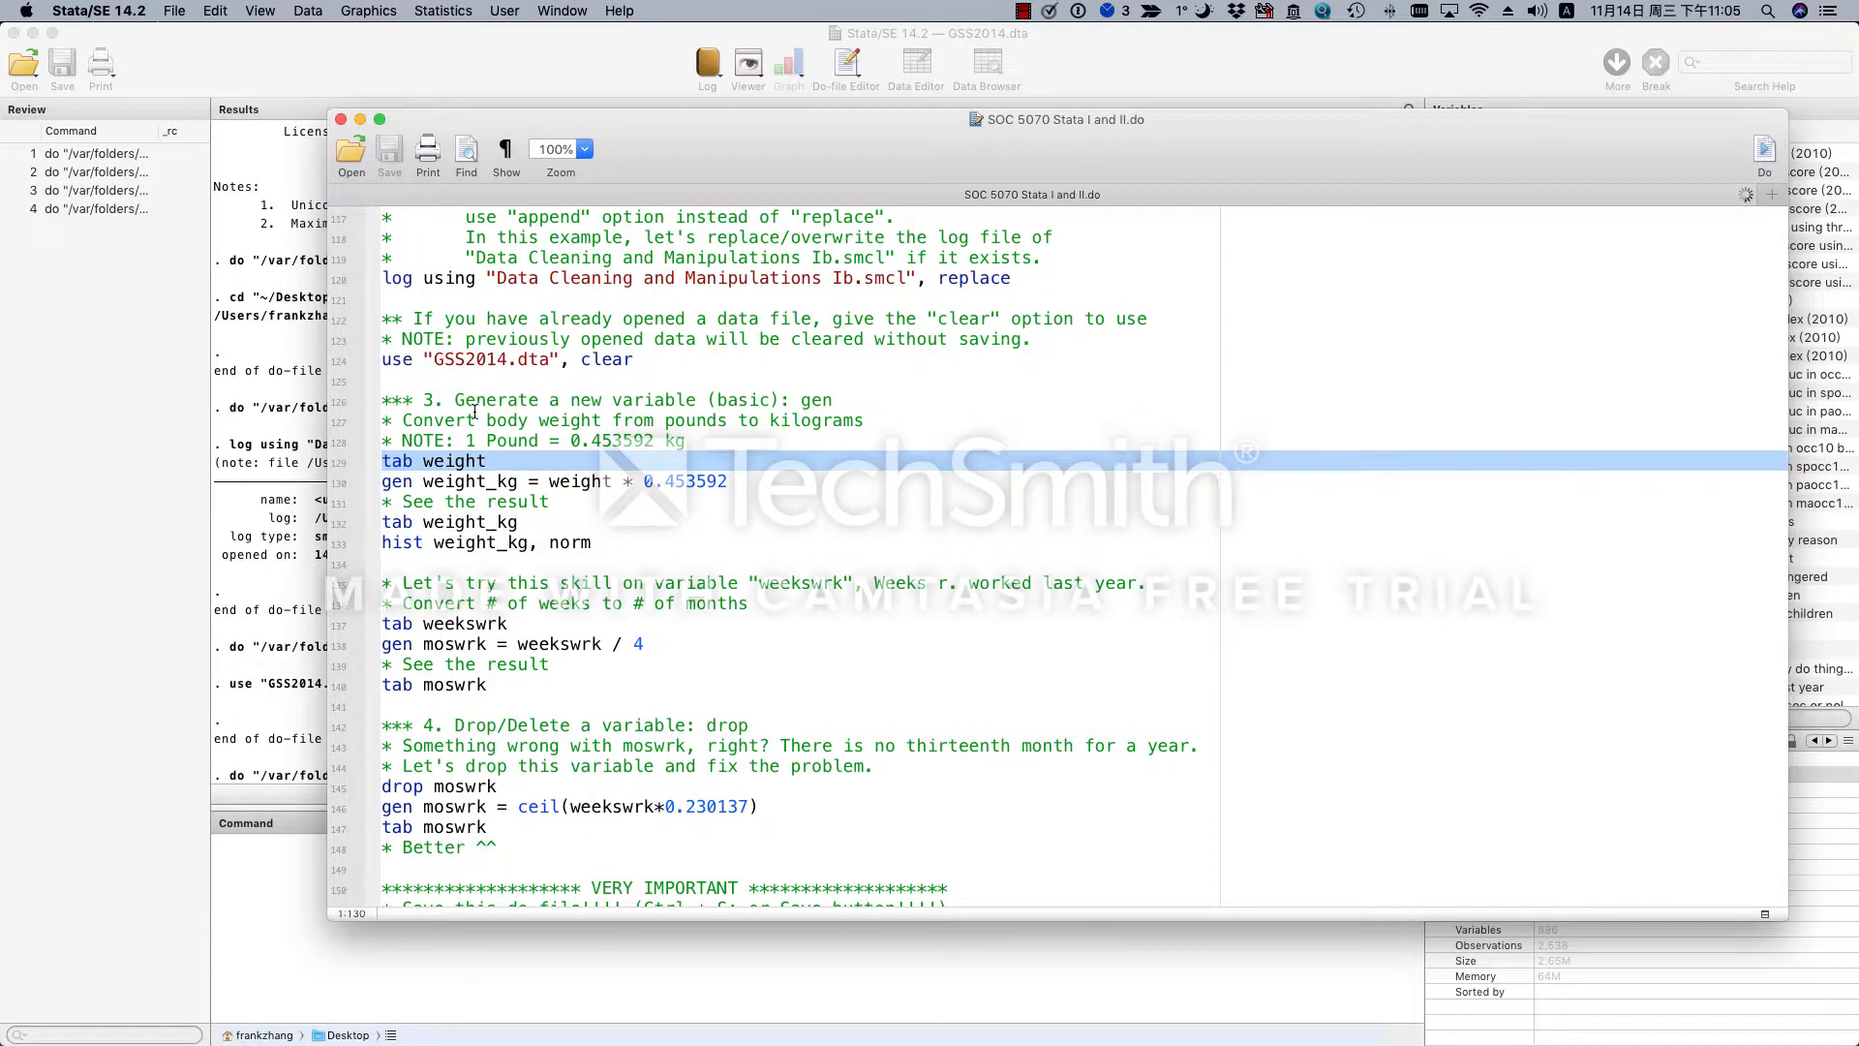
drag(690, 171, 795, 174)
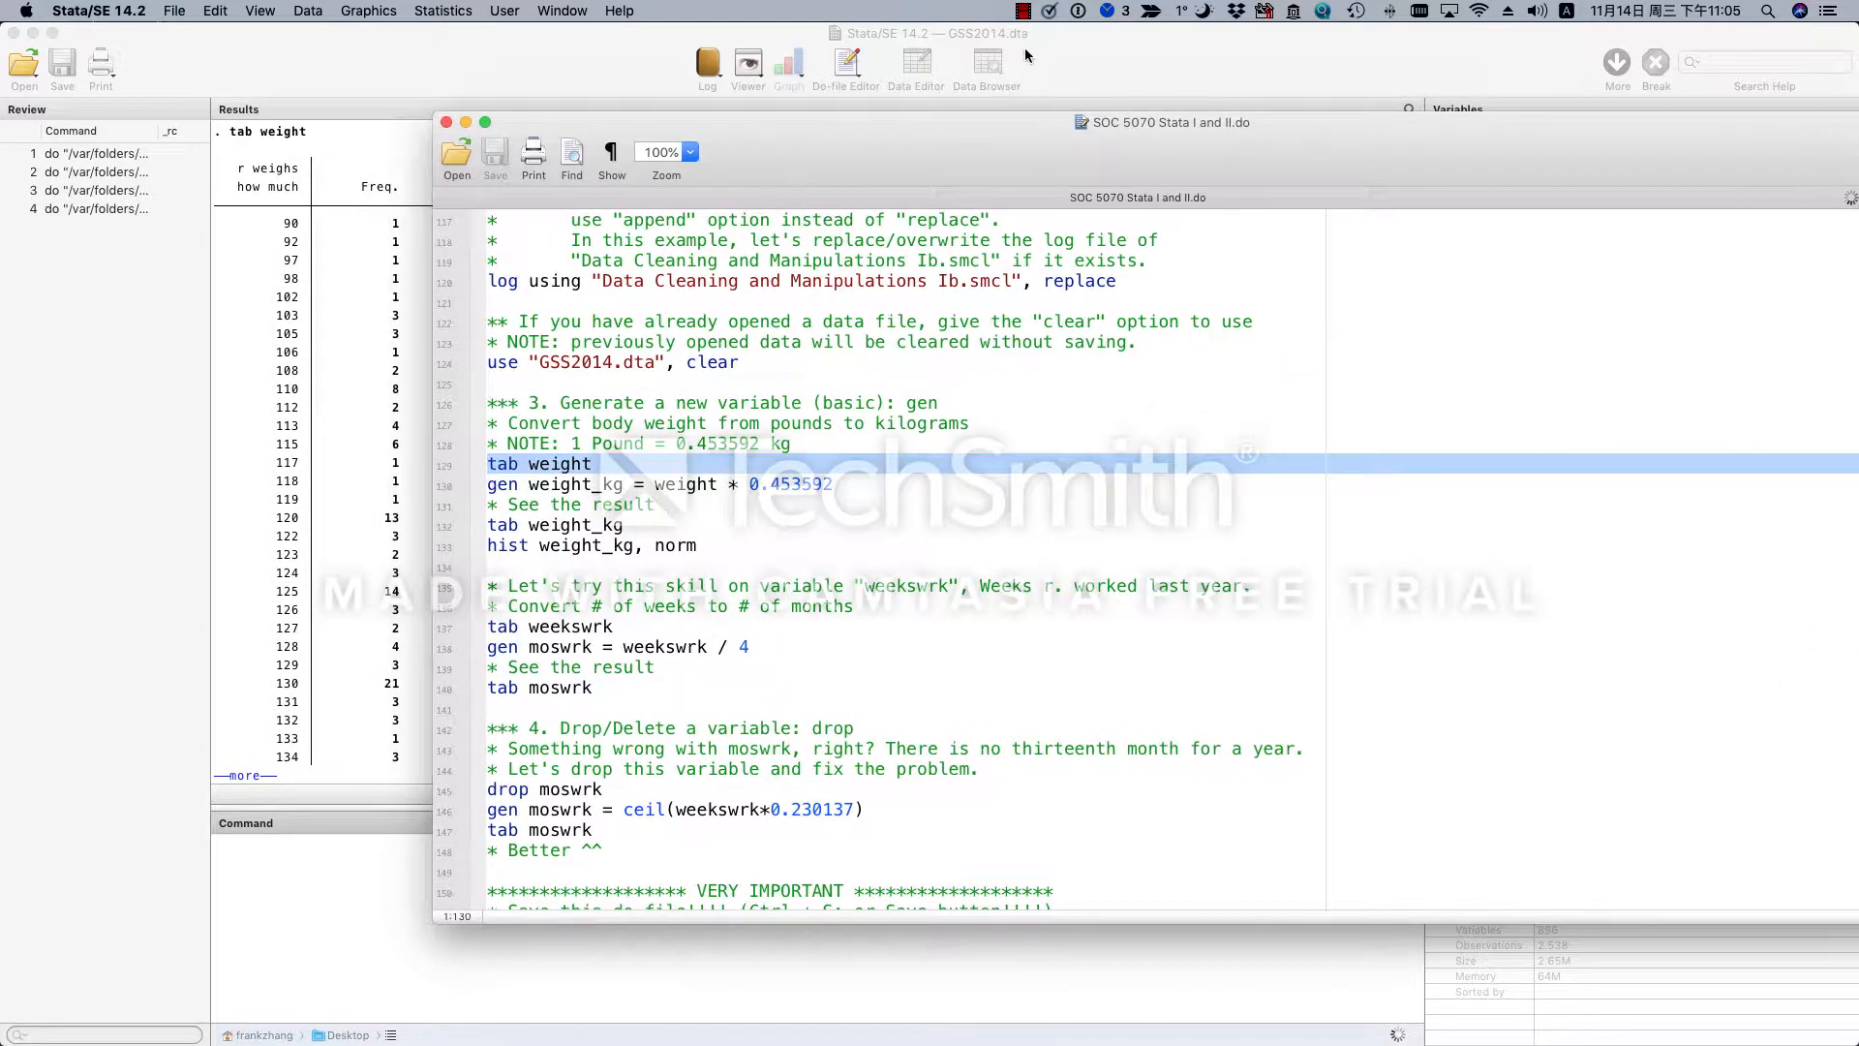
drag(1135, 50, 1050, 50)
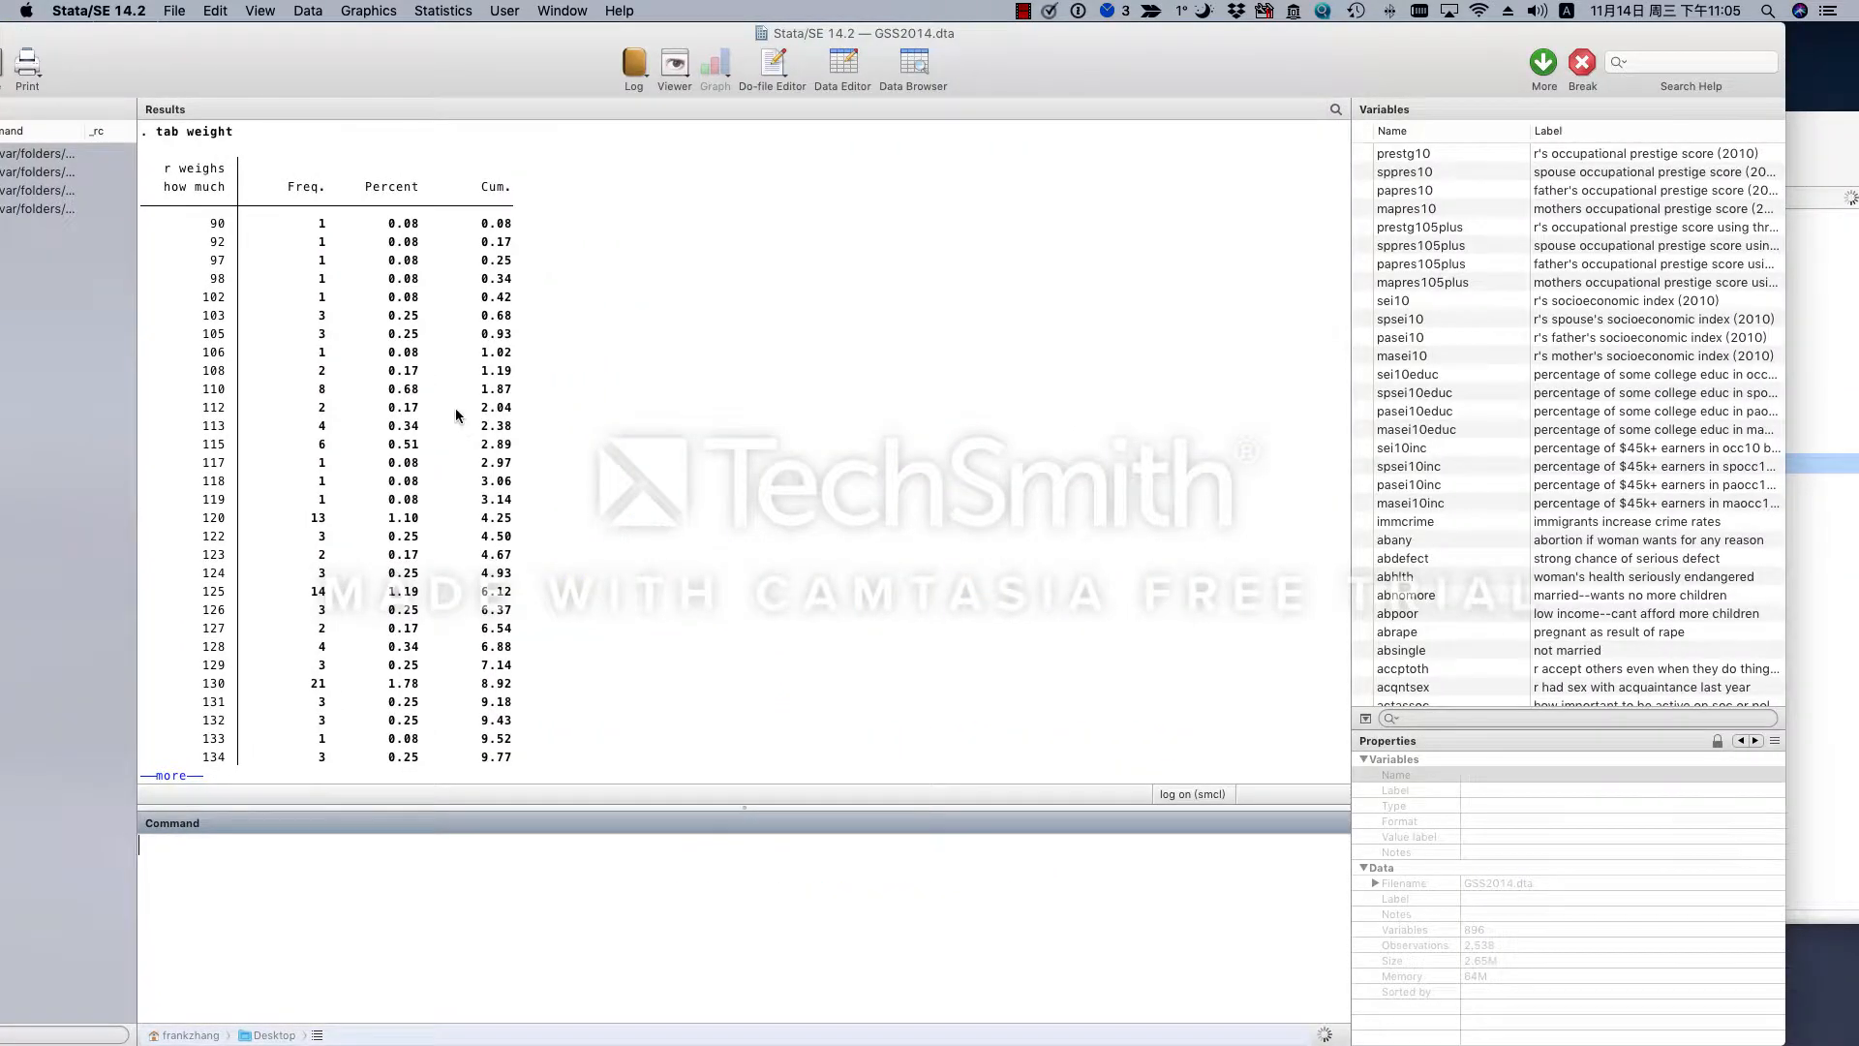
- Page through the paused weight tabulation until the do-file run finishes
click(257, 675)
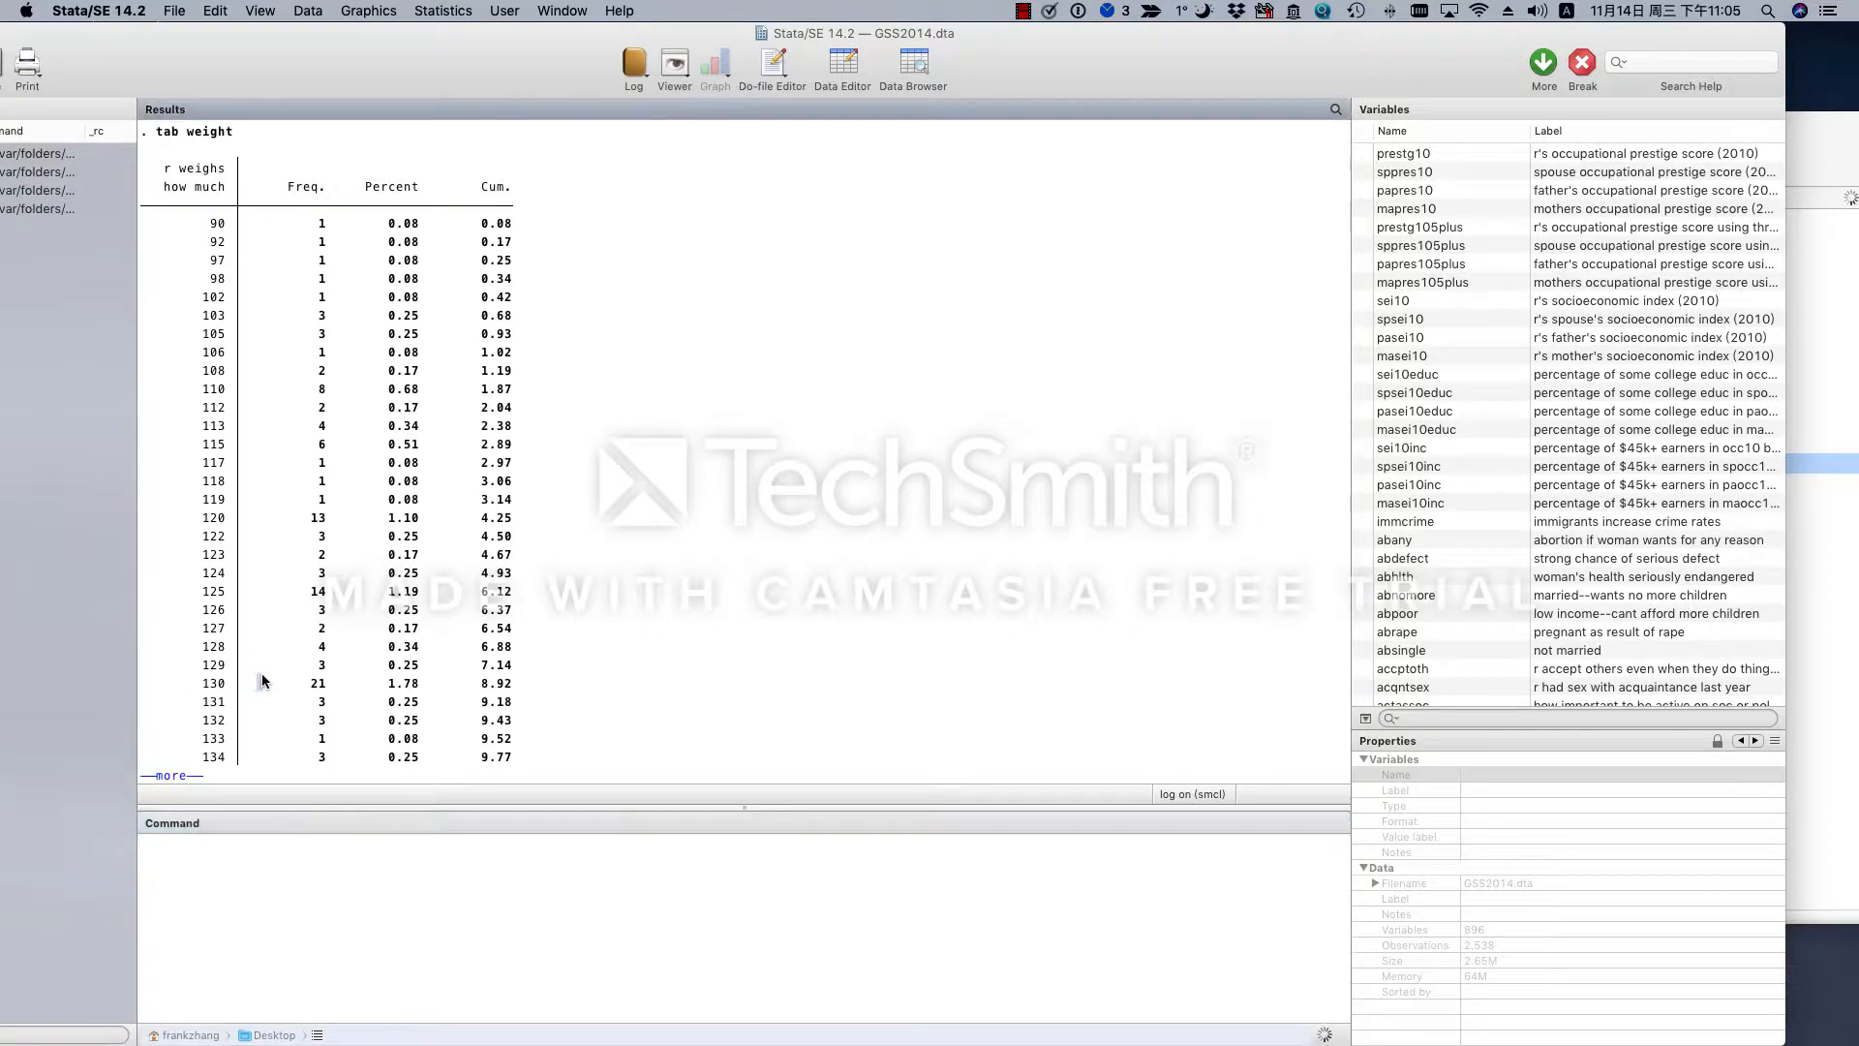
click(184, 777)
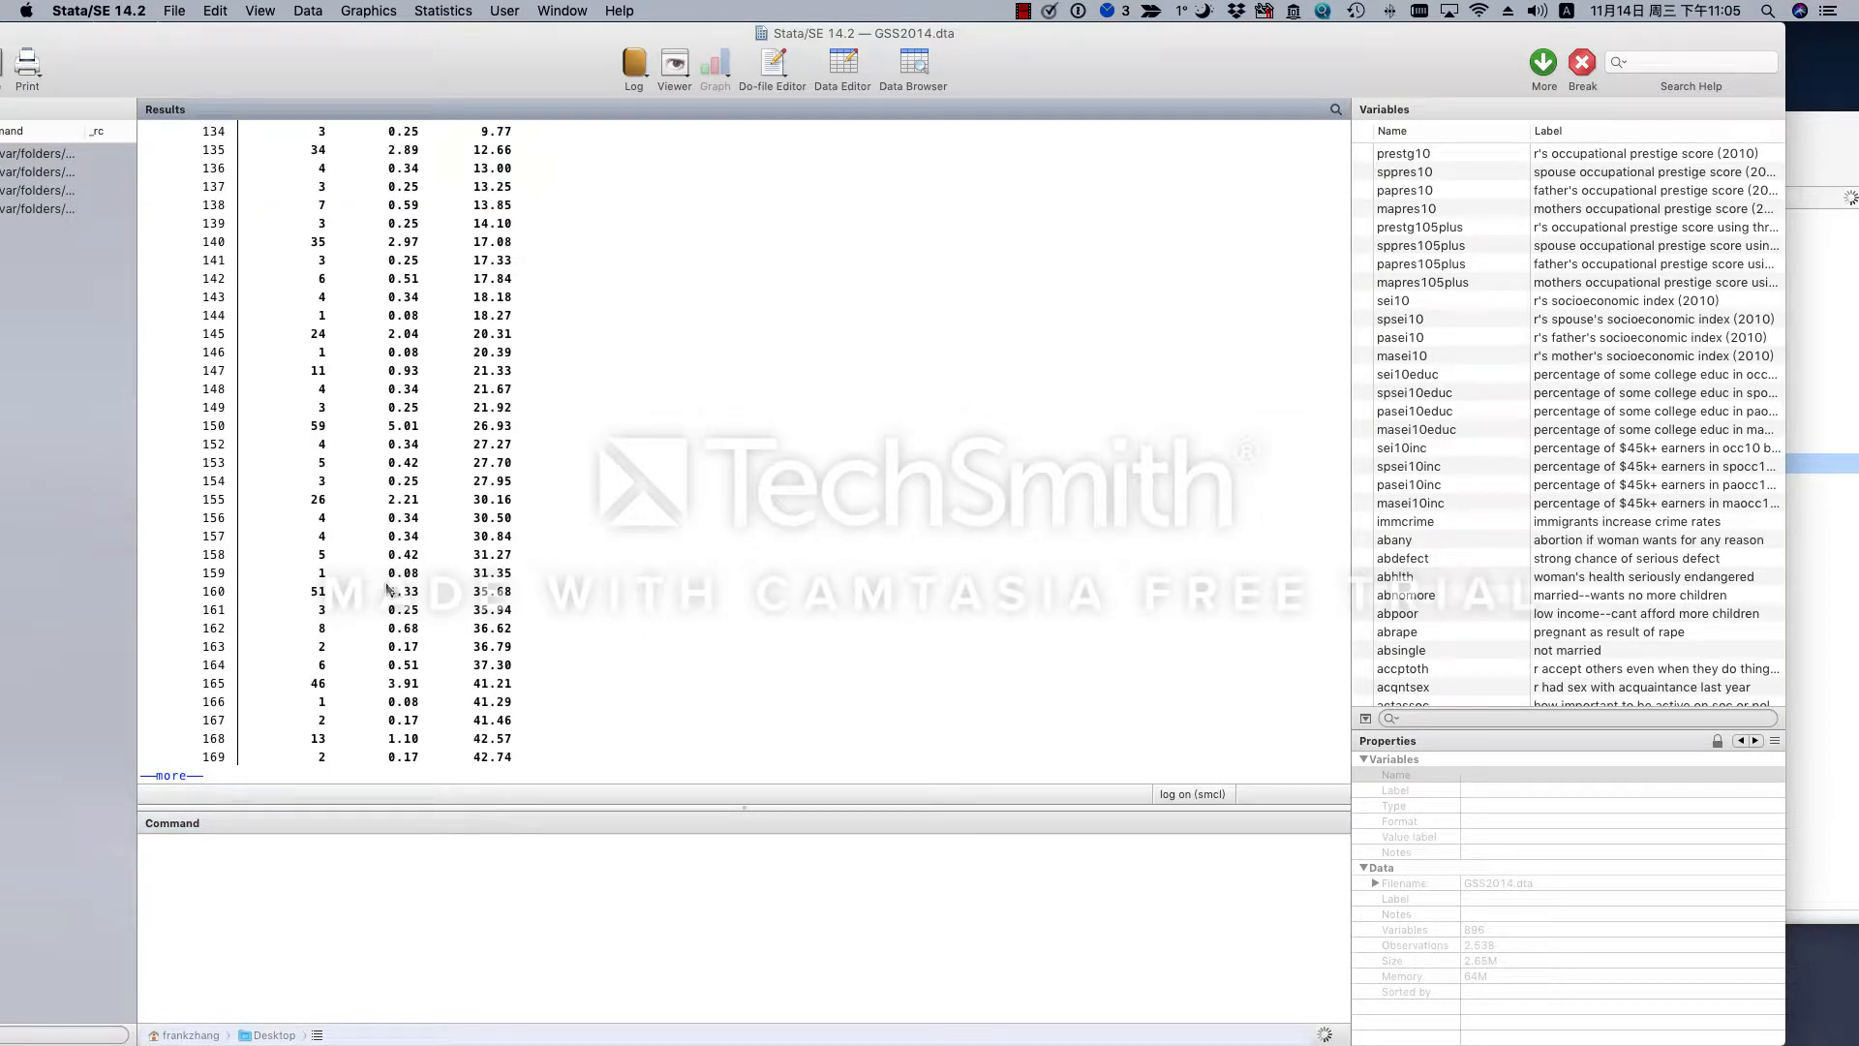
click(184, 777)
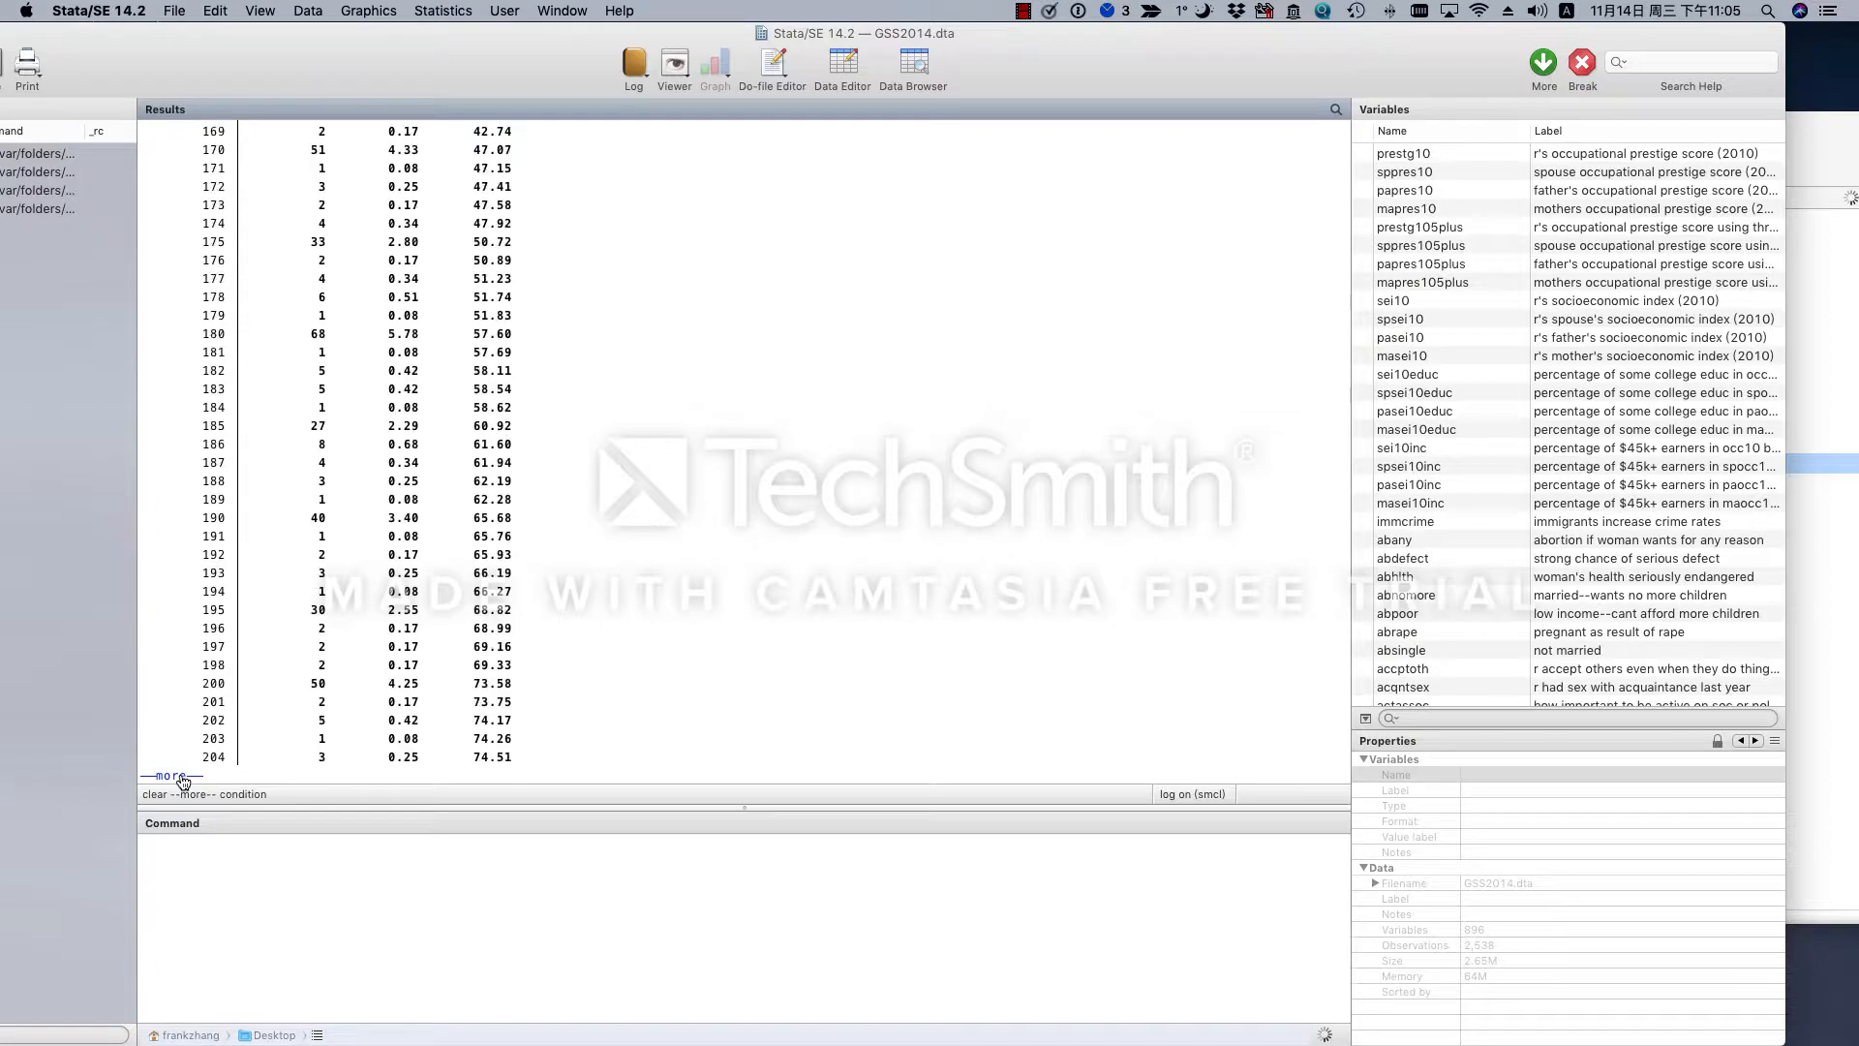
click(184, 777)
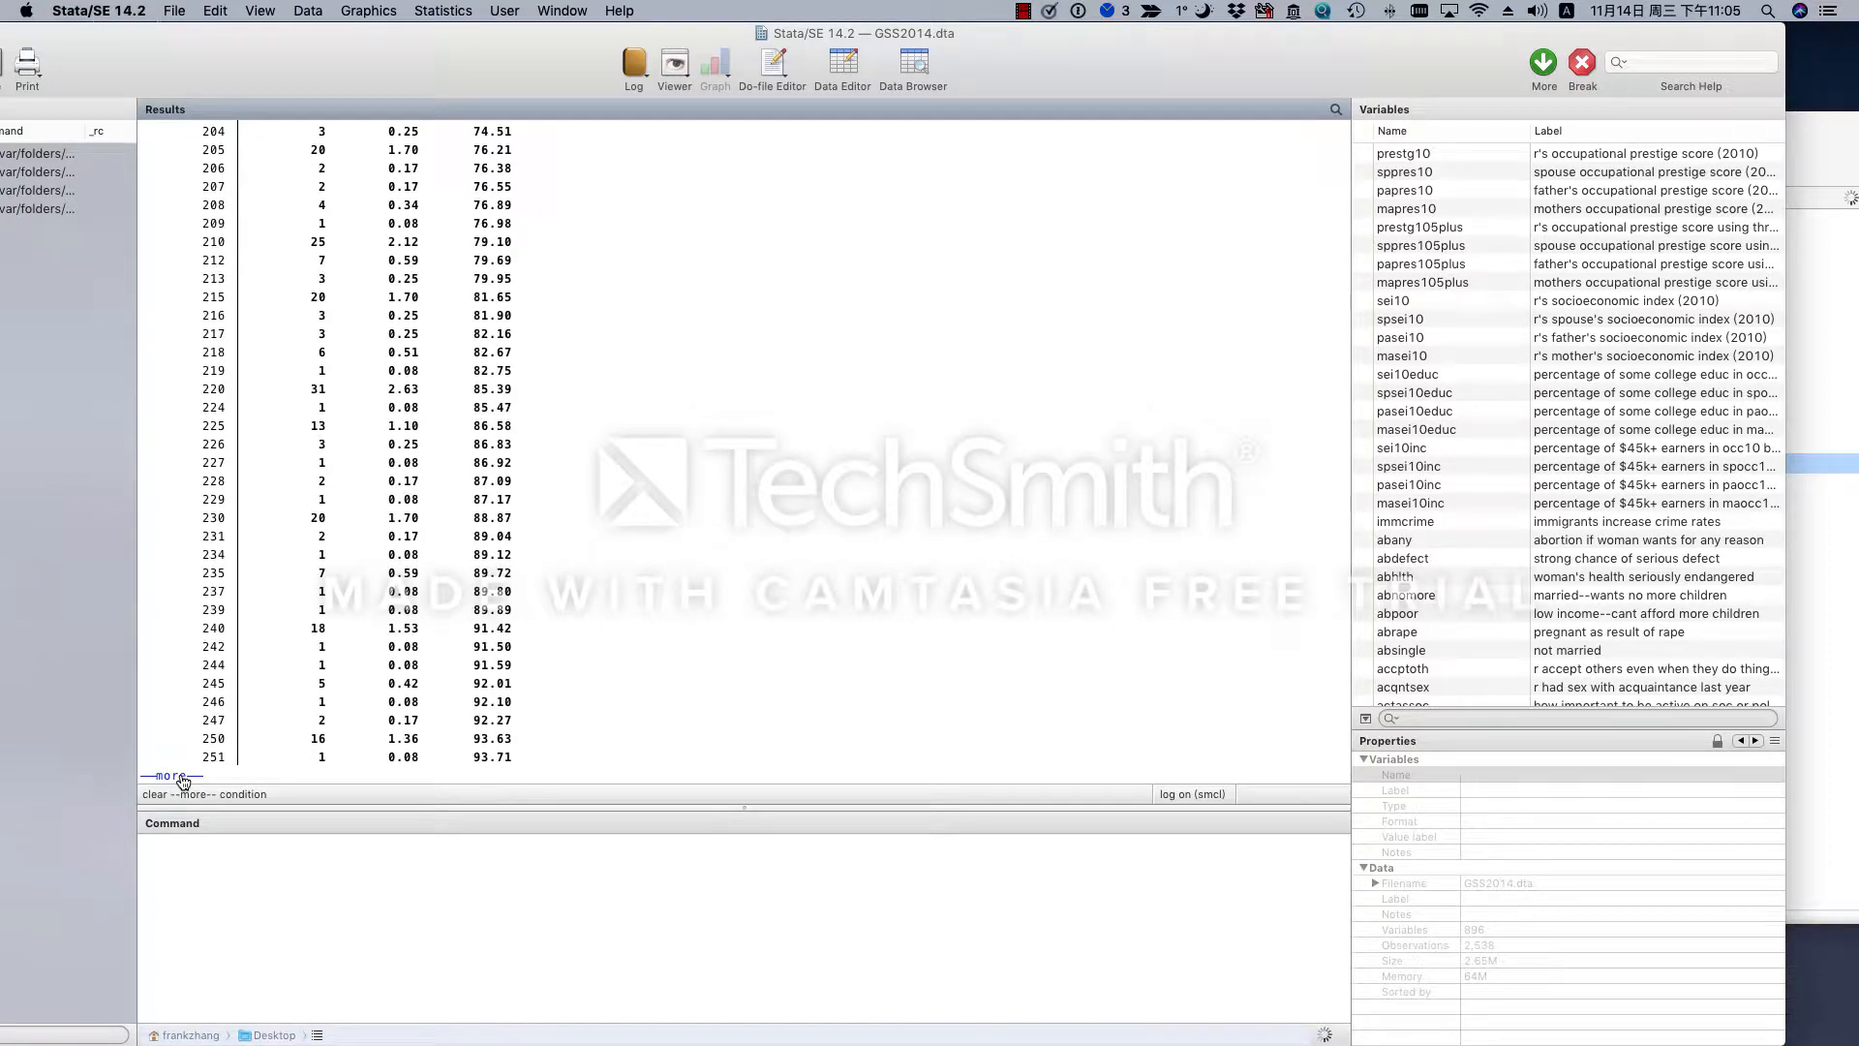
click(184, 778)
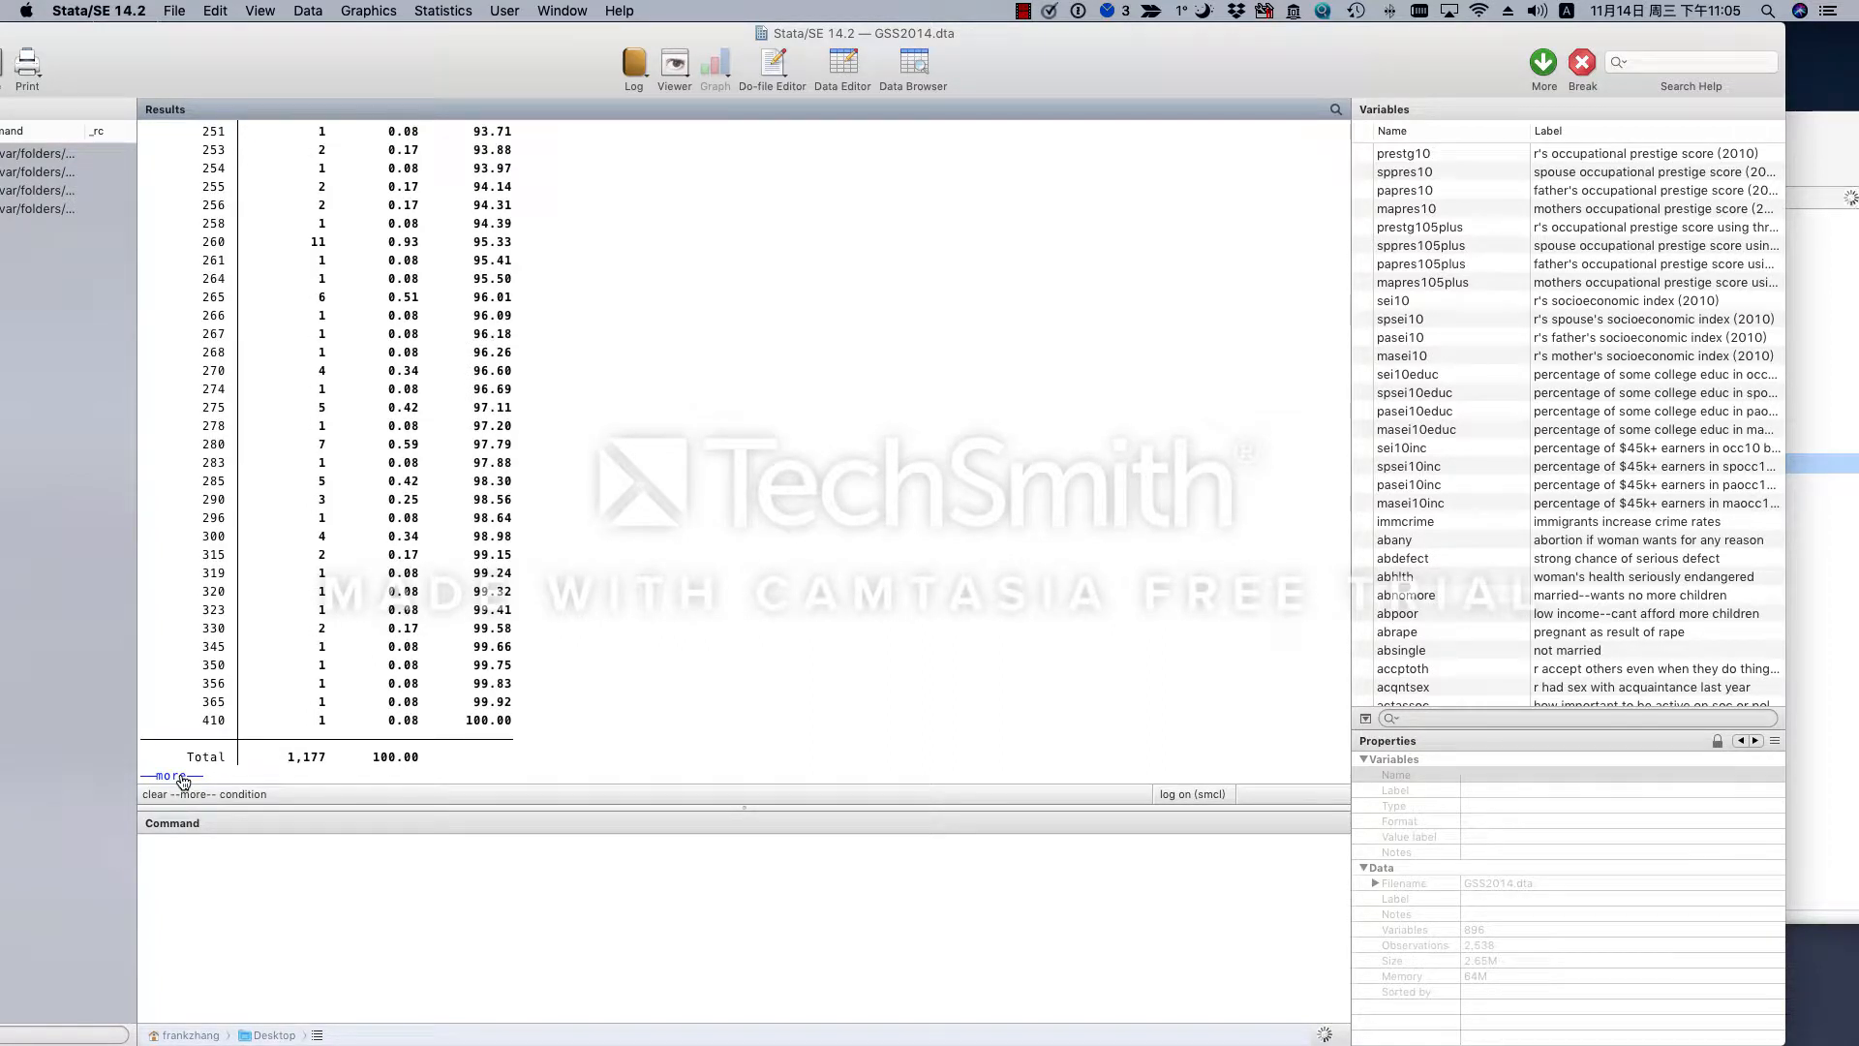
click(184, 778)
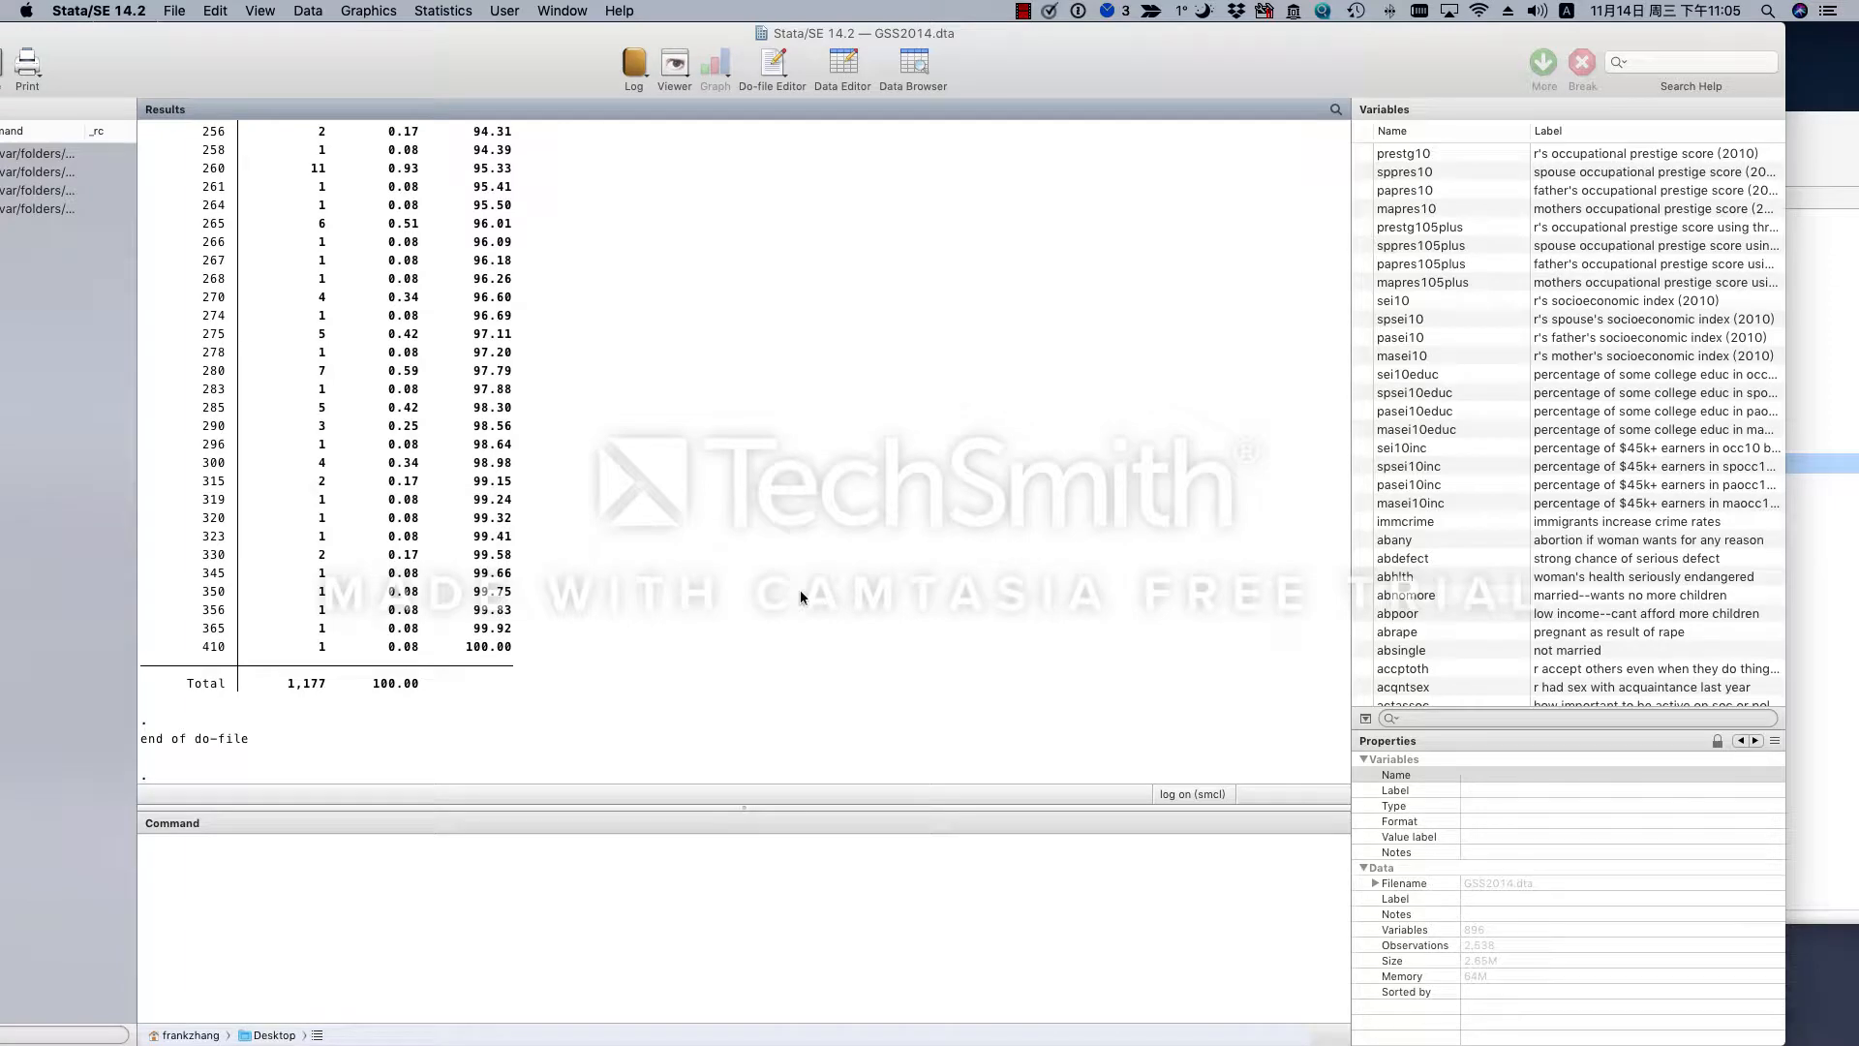
- Examine the weight frequency table from its first row to its total, and return to the do-file
scroll(800, 592, up, 10)
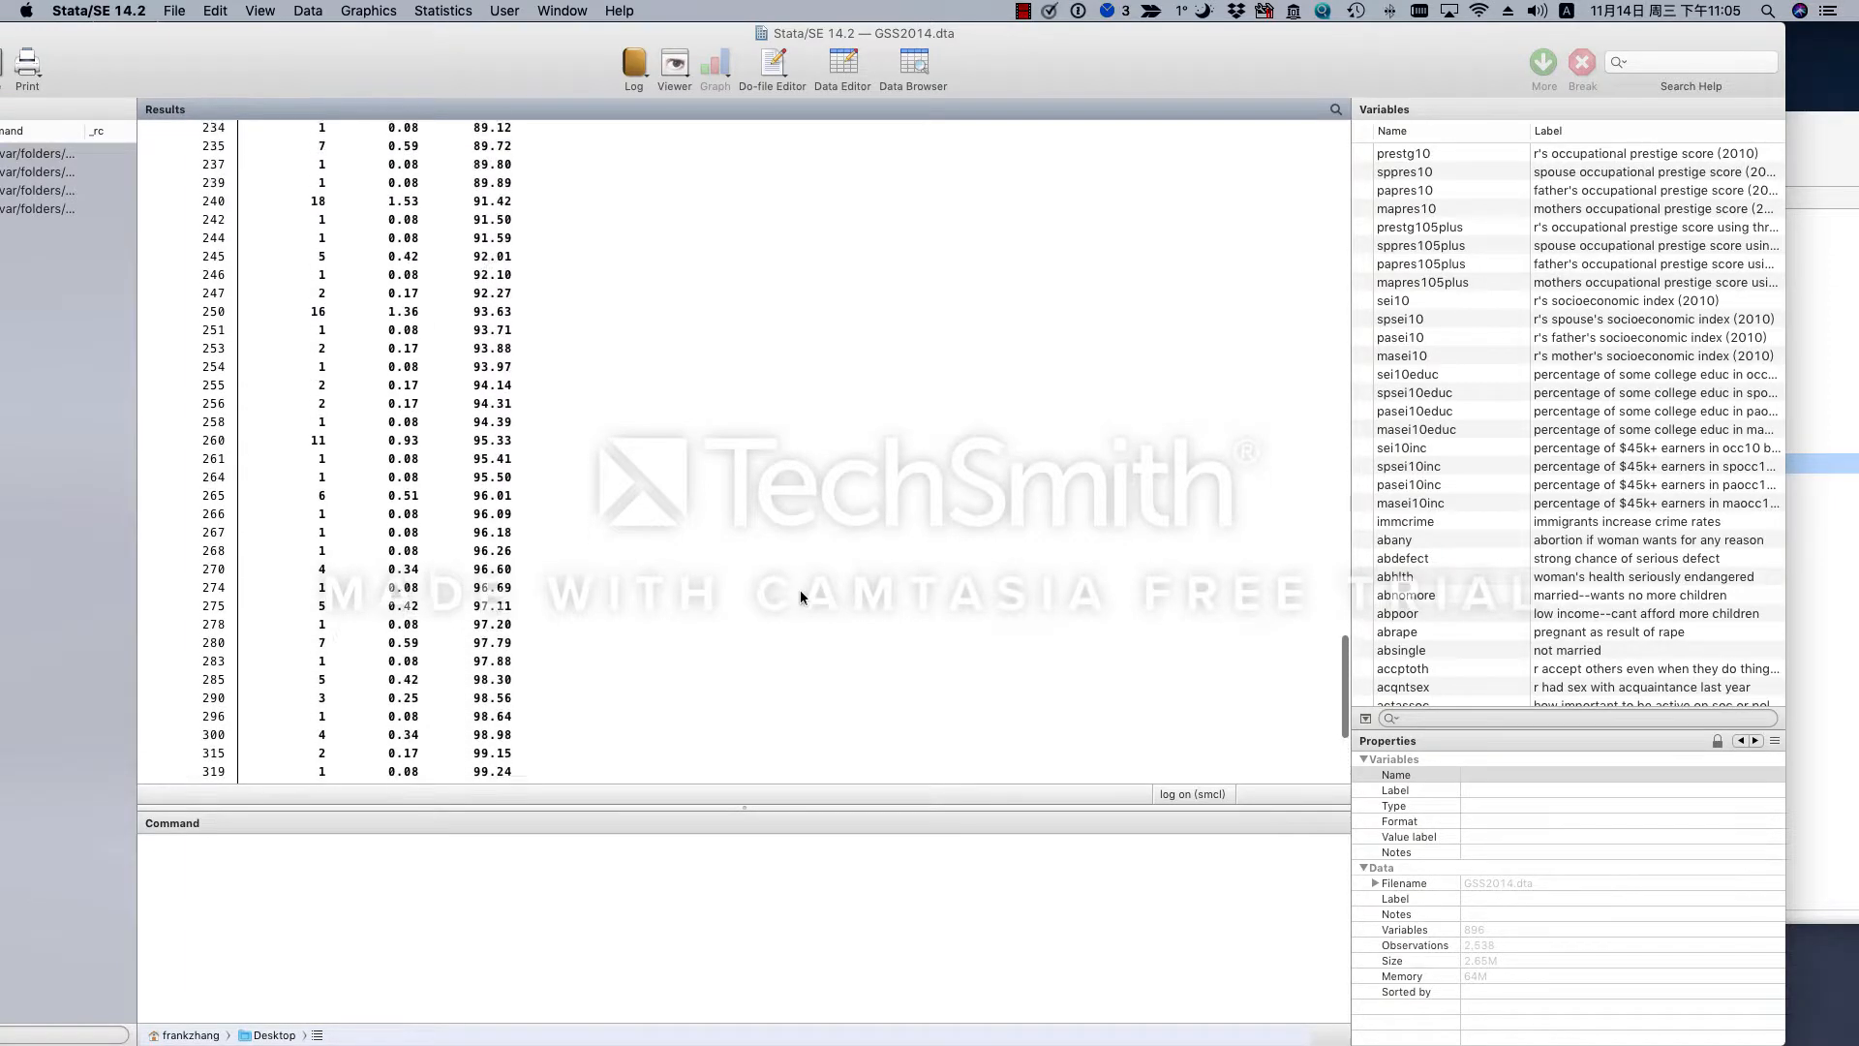
scroll(801, 593, up, 15)
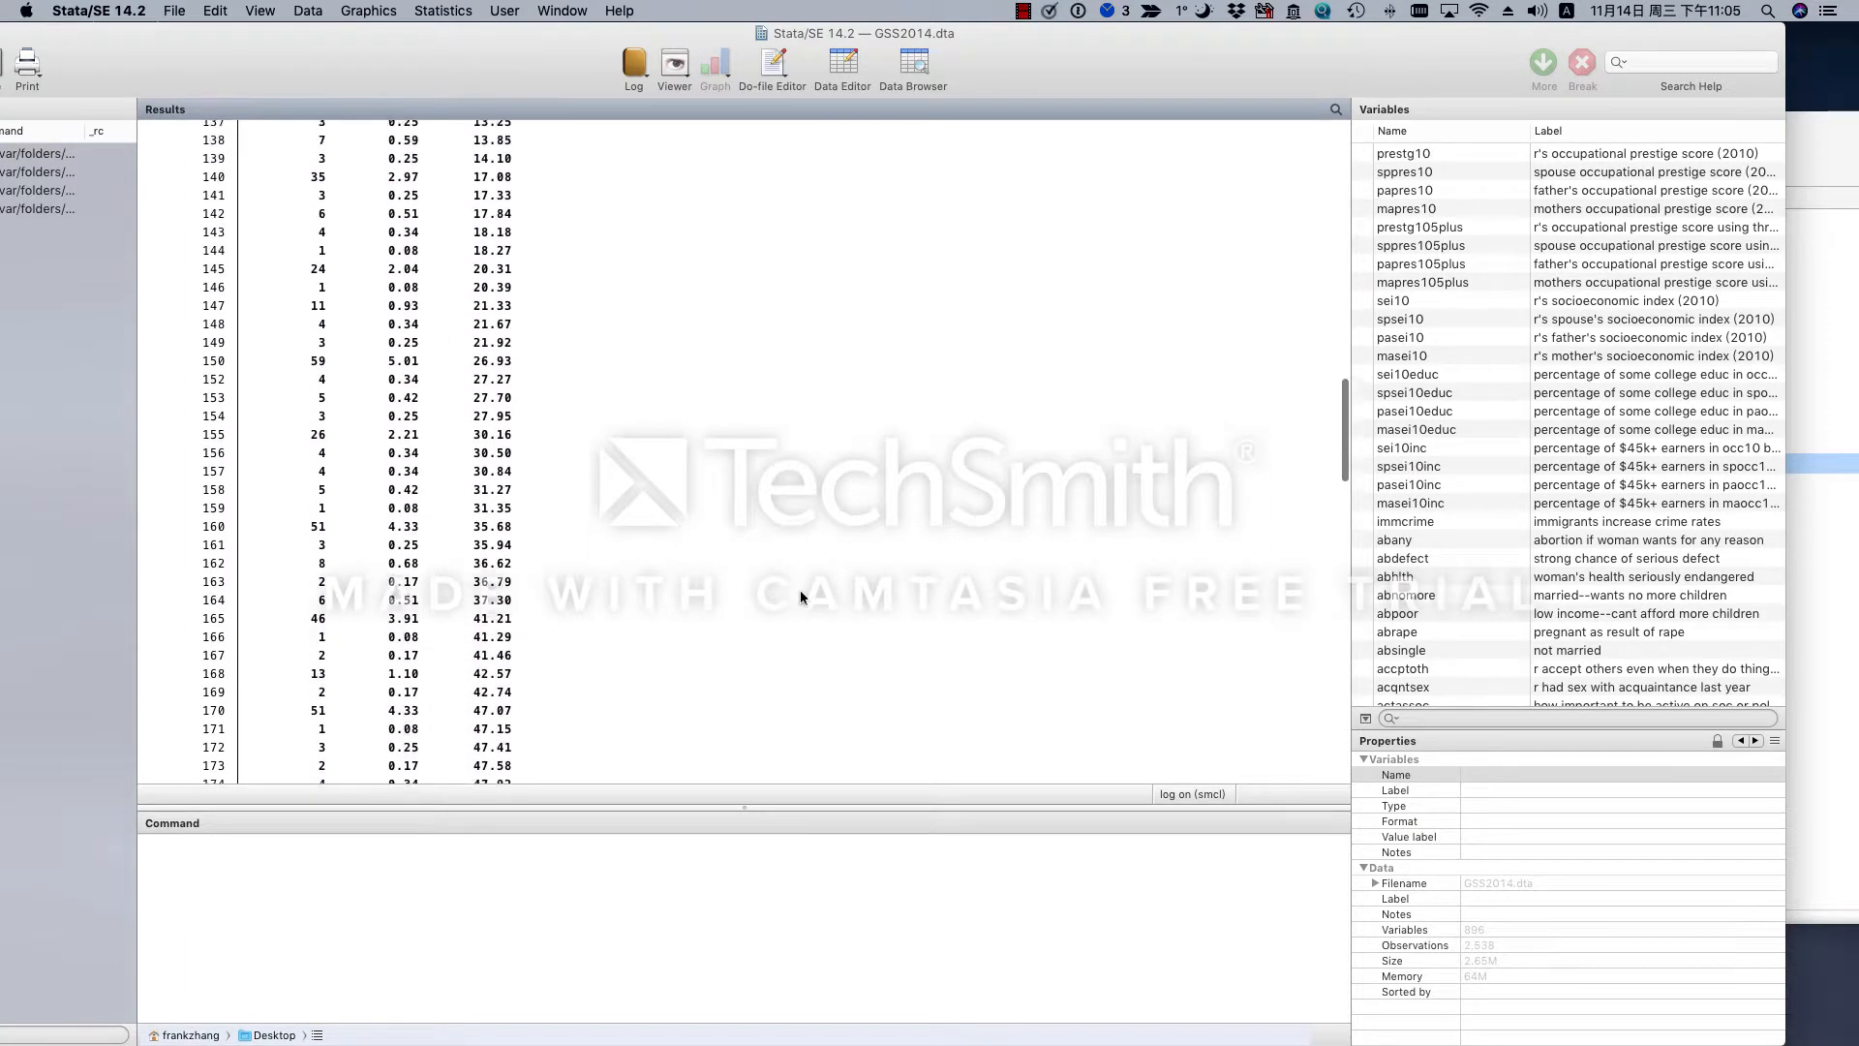
scroll(799, 592, up, 8)
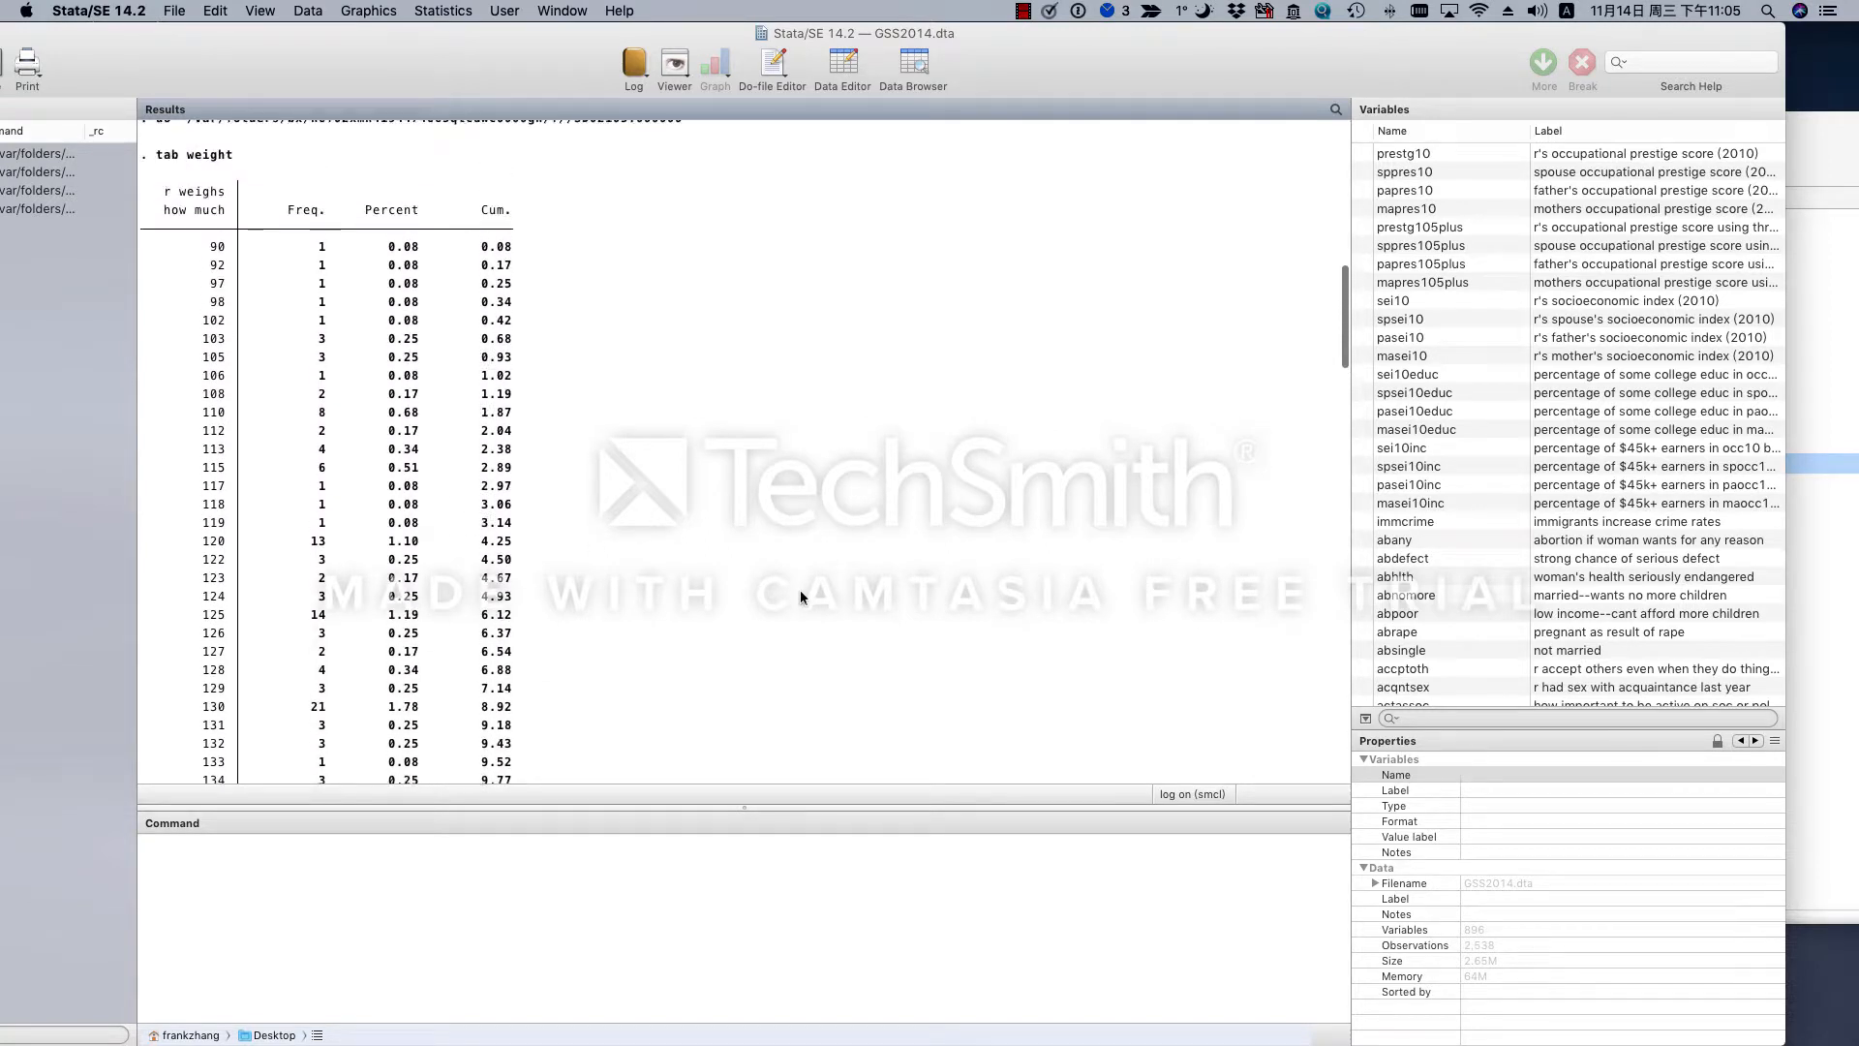
scroll(800, 593, up, 1)
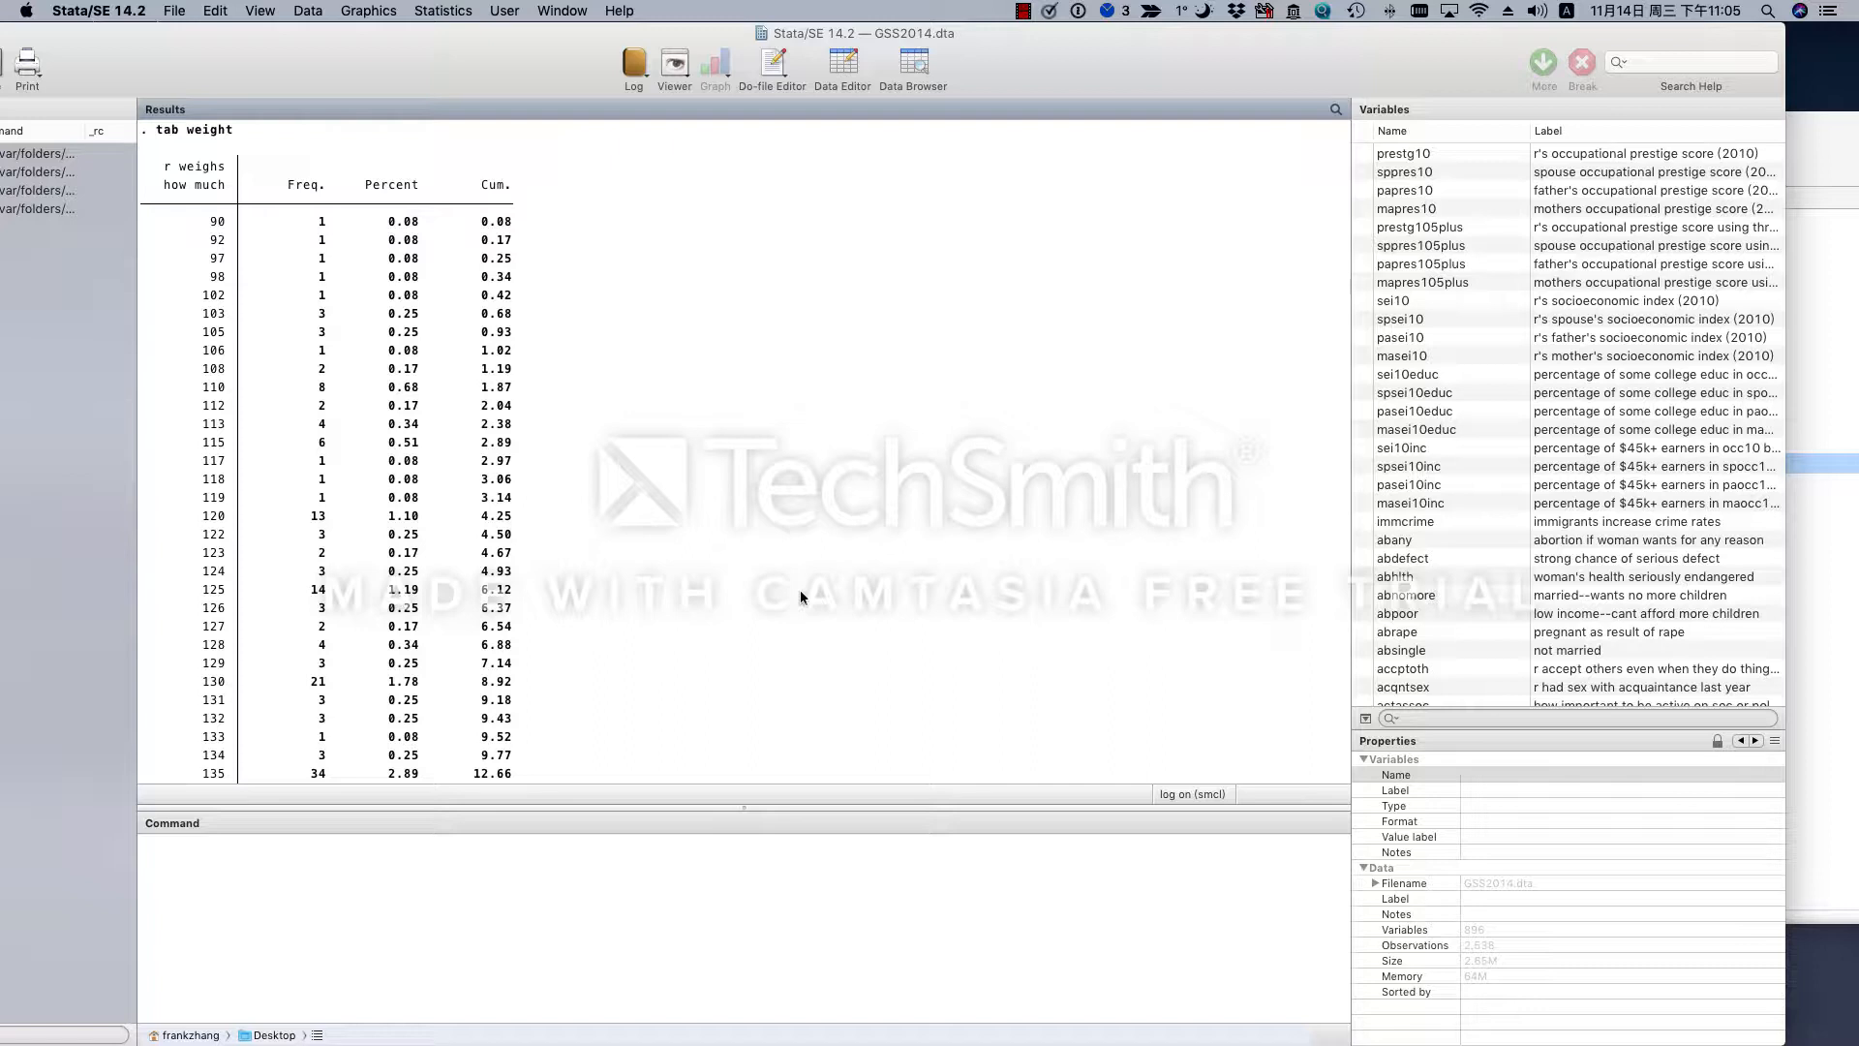
scroll(800, 590, down, 15)
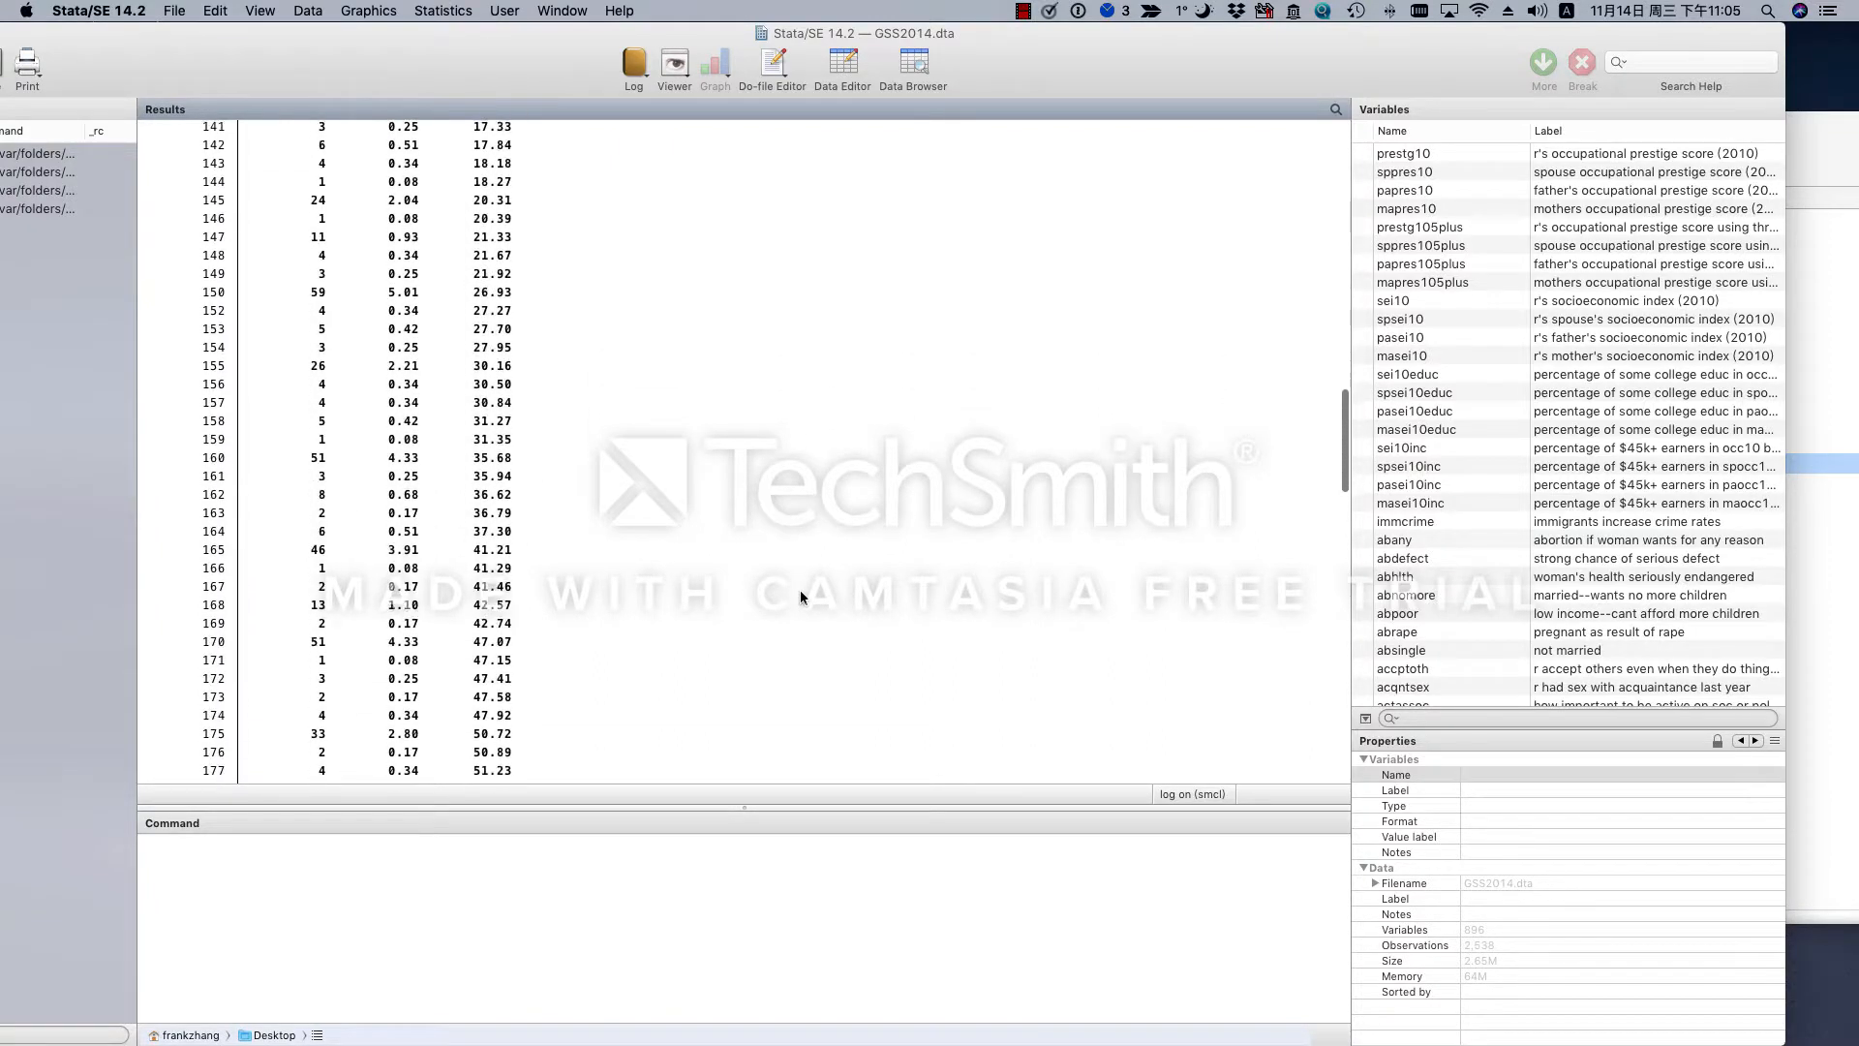
scroll(800, 592, down, 10)
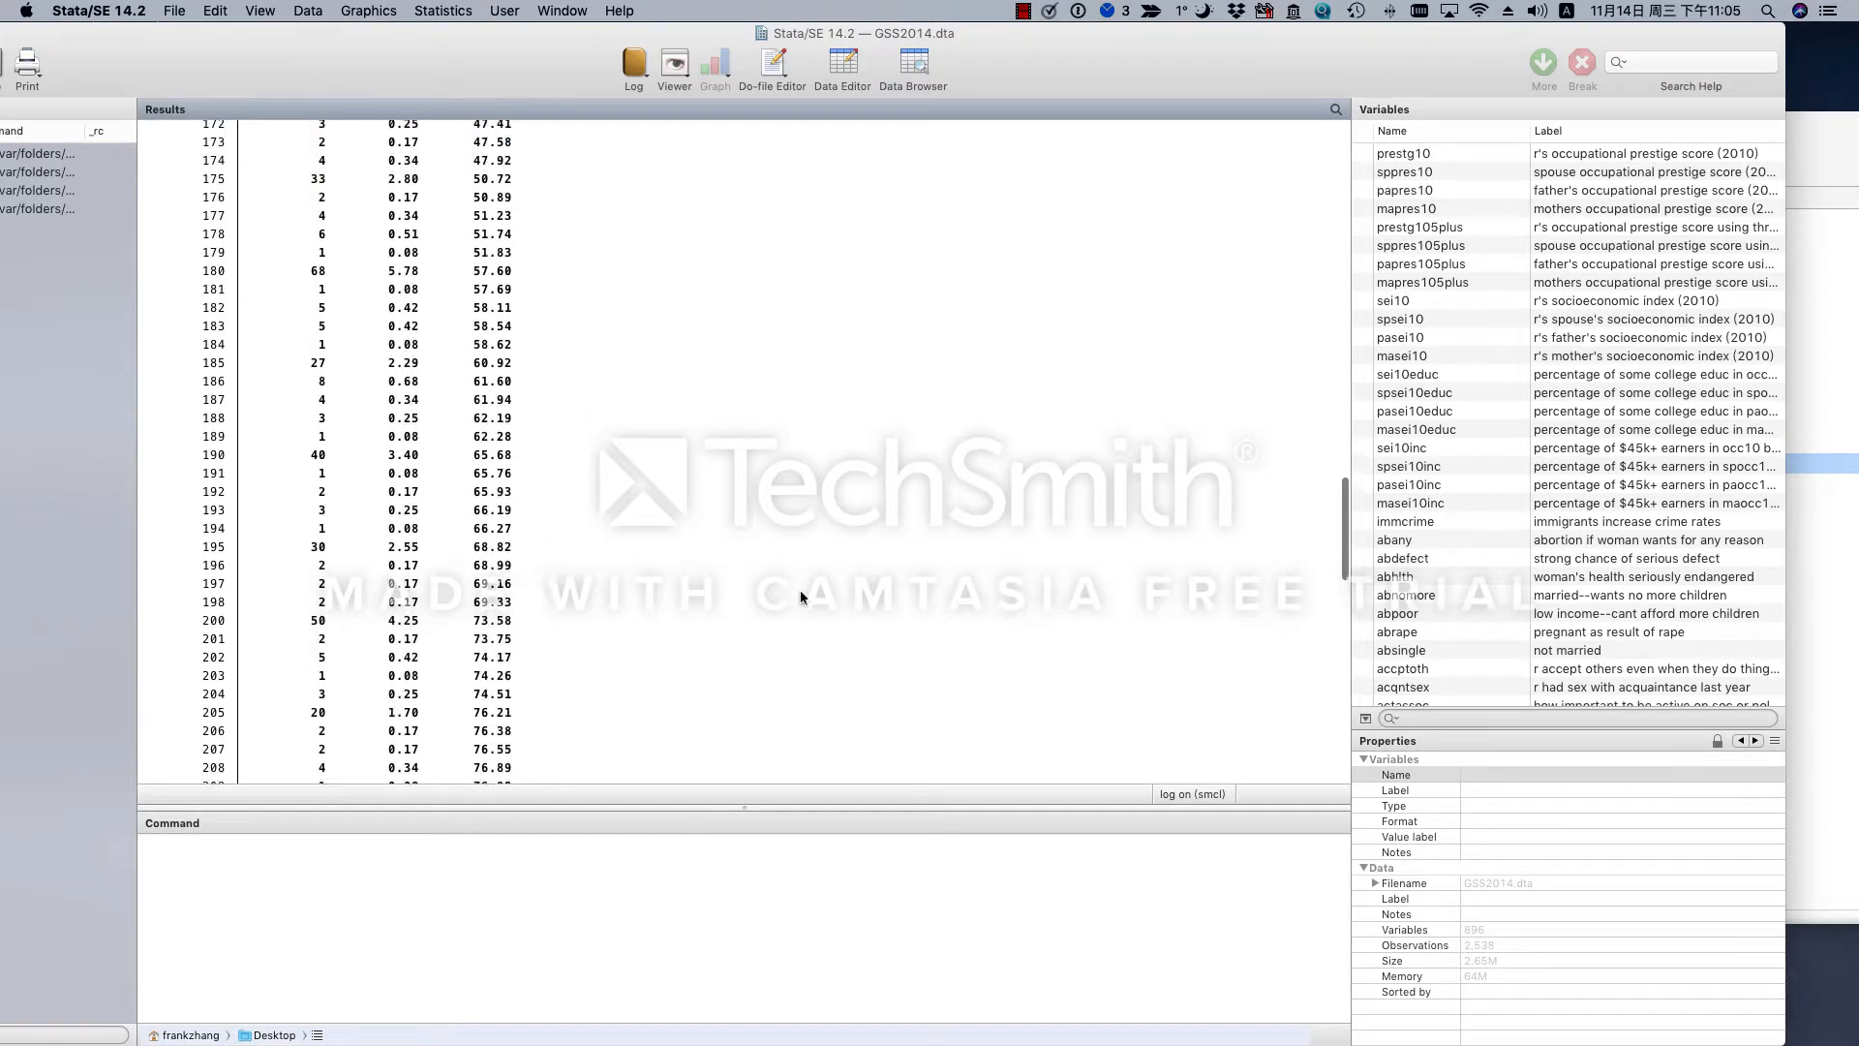
scroll(800, 593, up, 20)
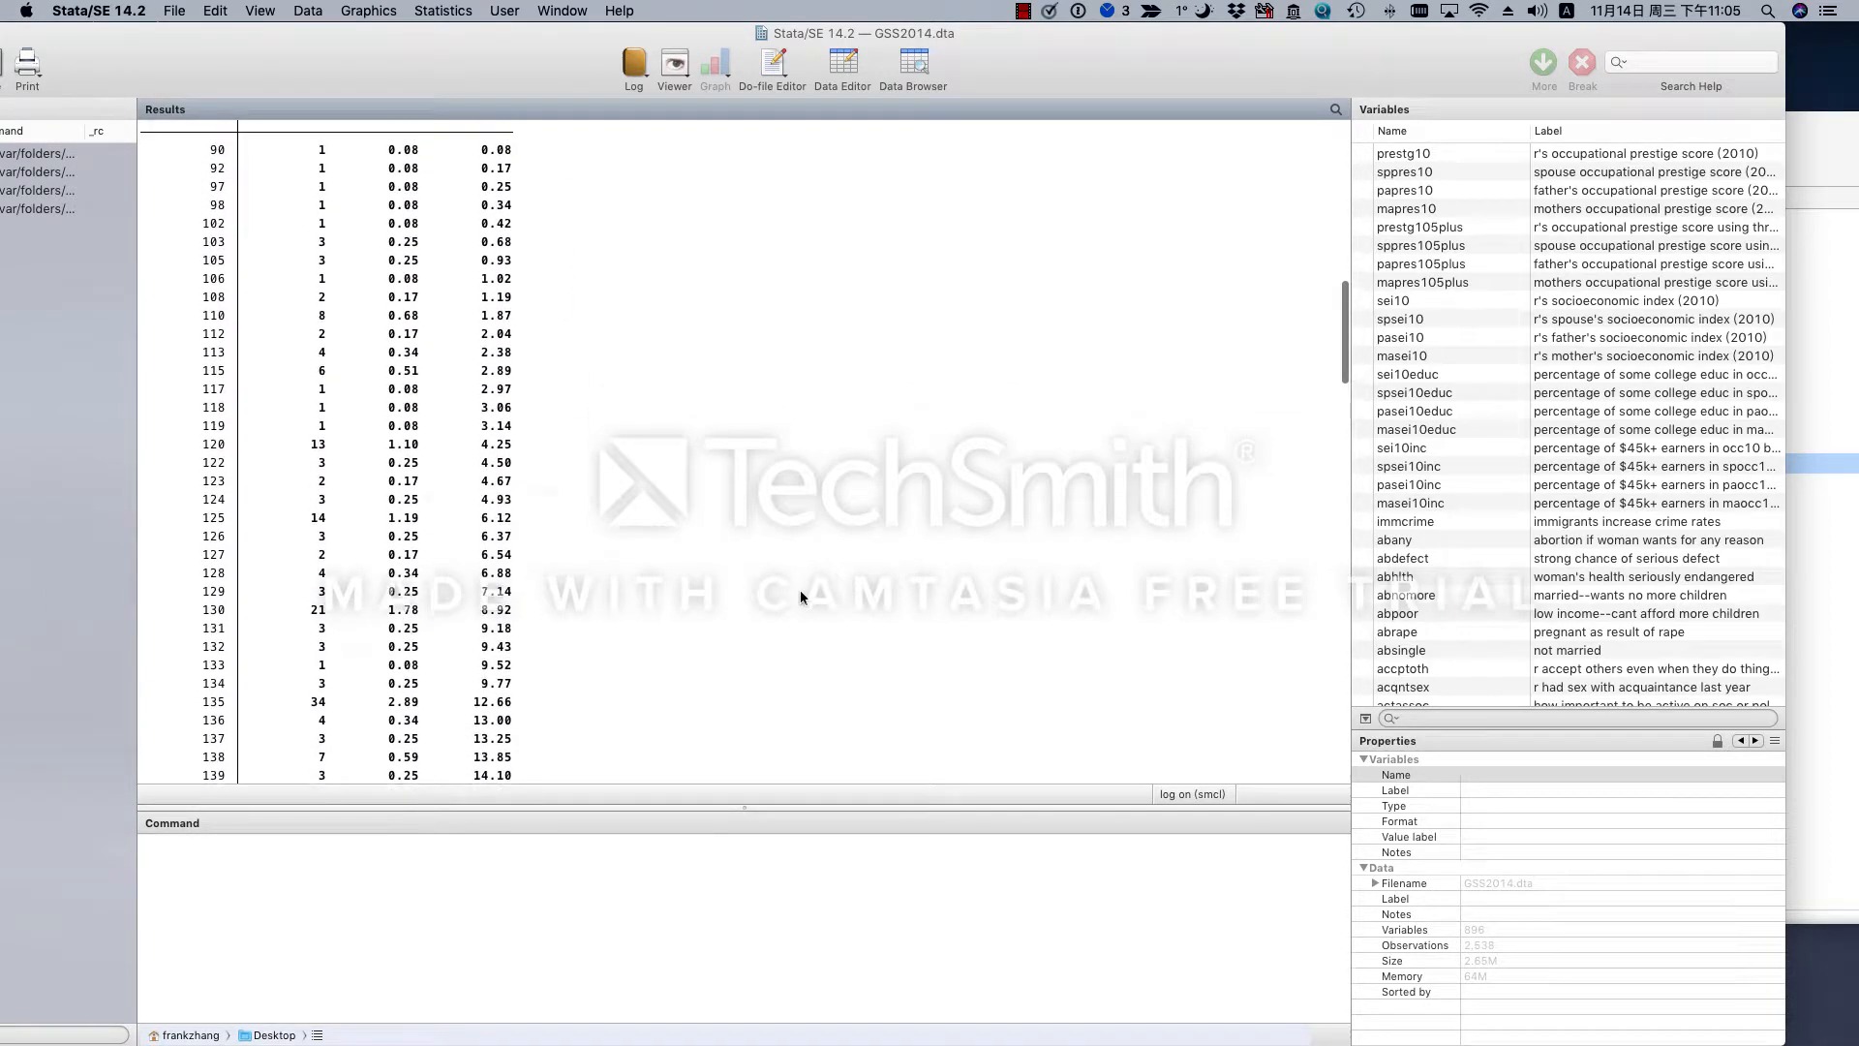
scroll(800, 593, up, 3)
scroll(800, 593, down, 20)
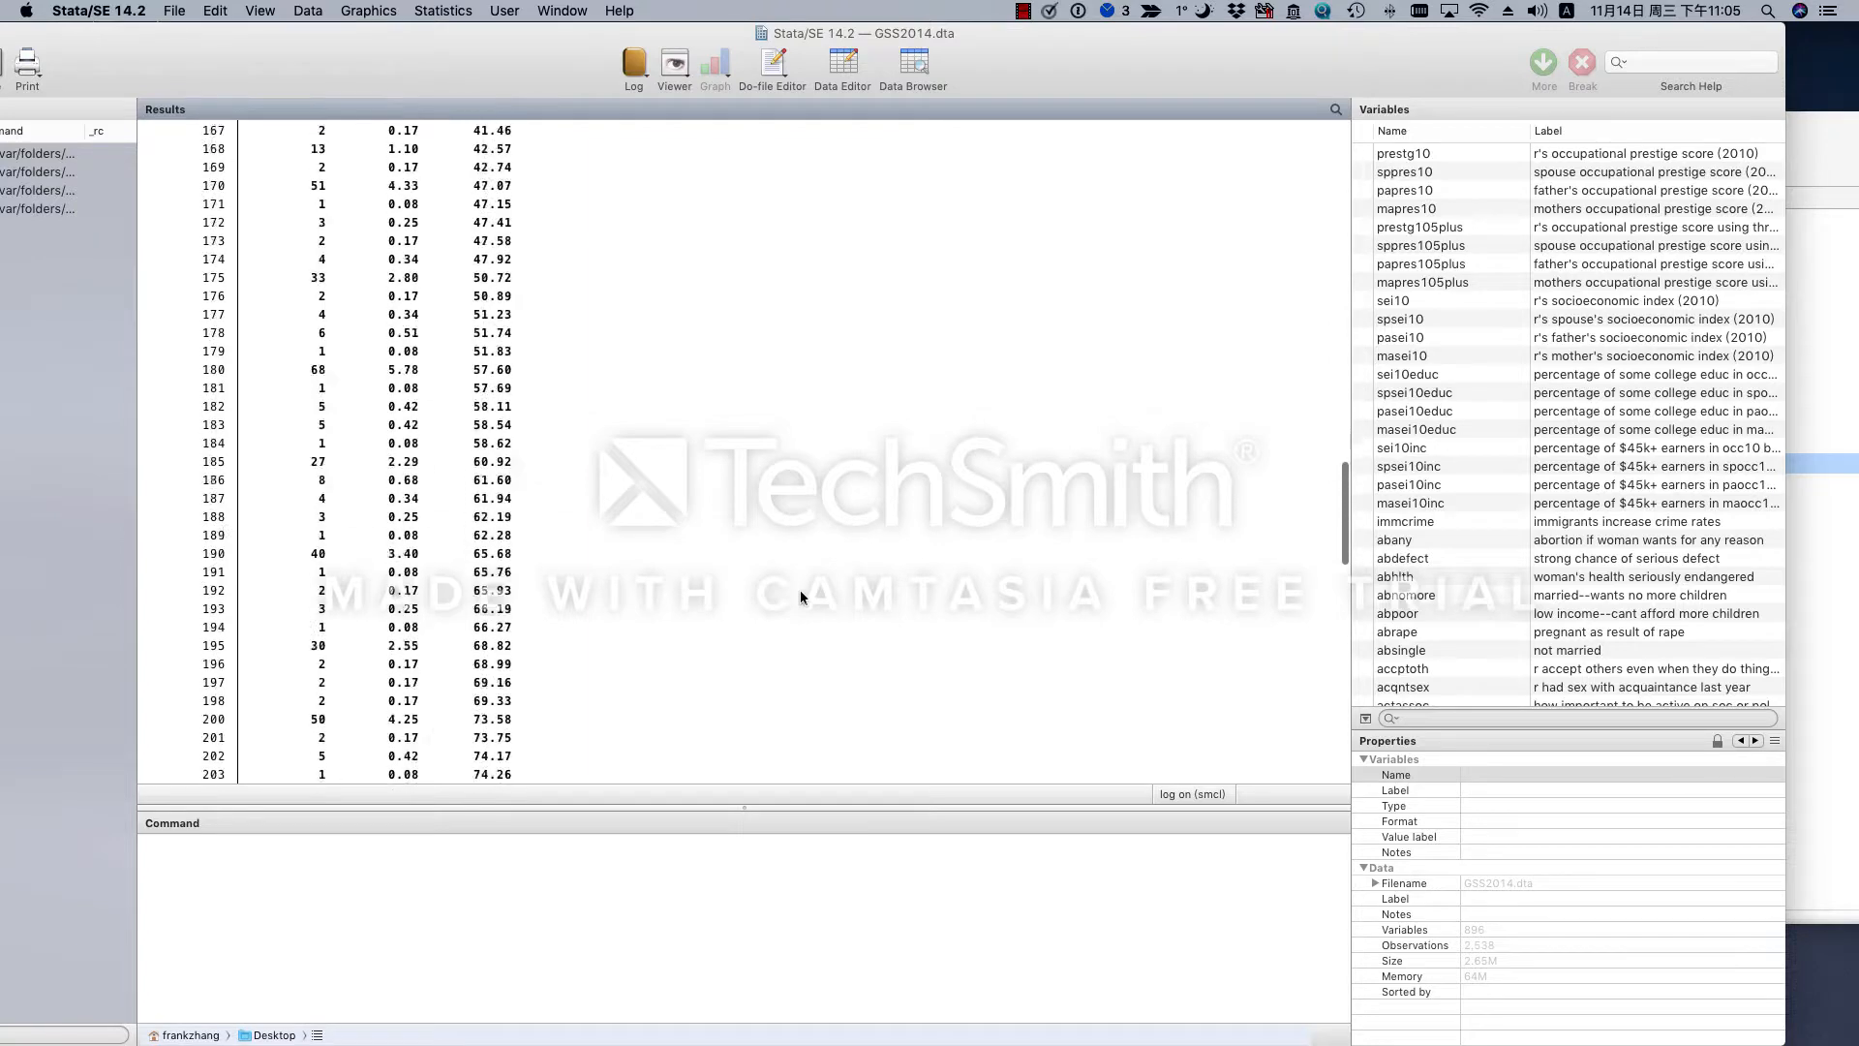
scroll(801, 592, down, 20)
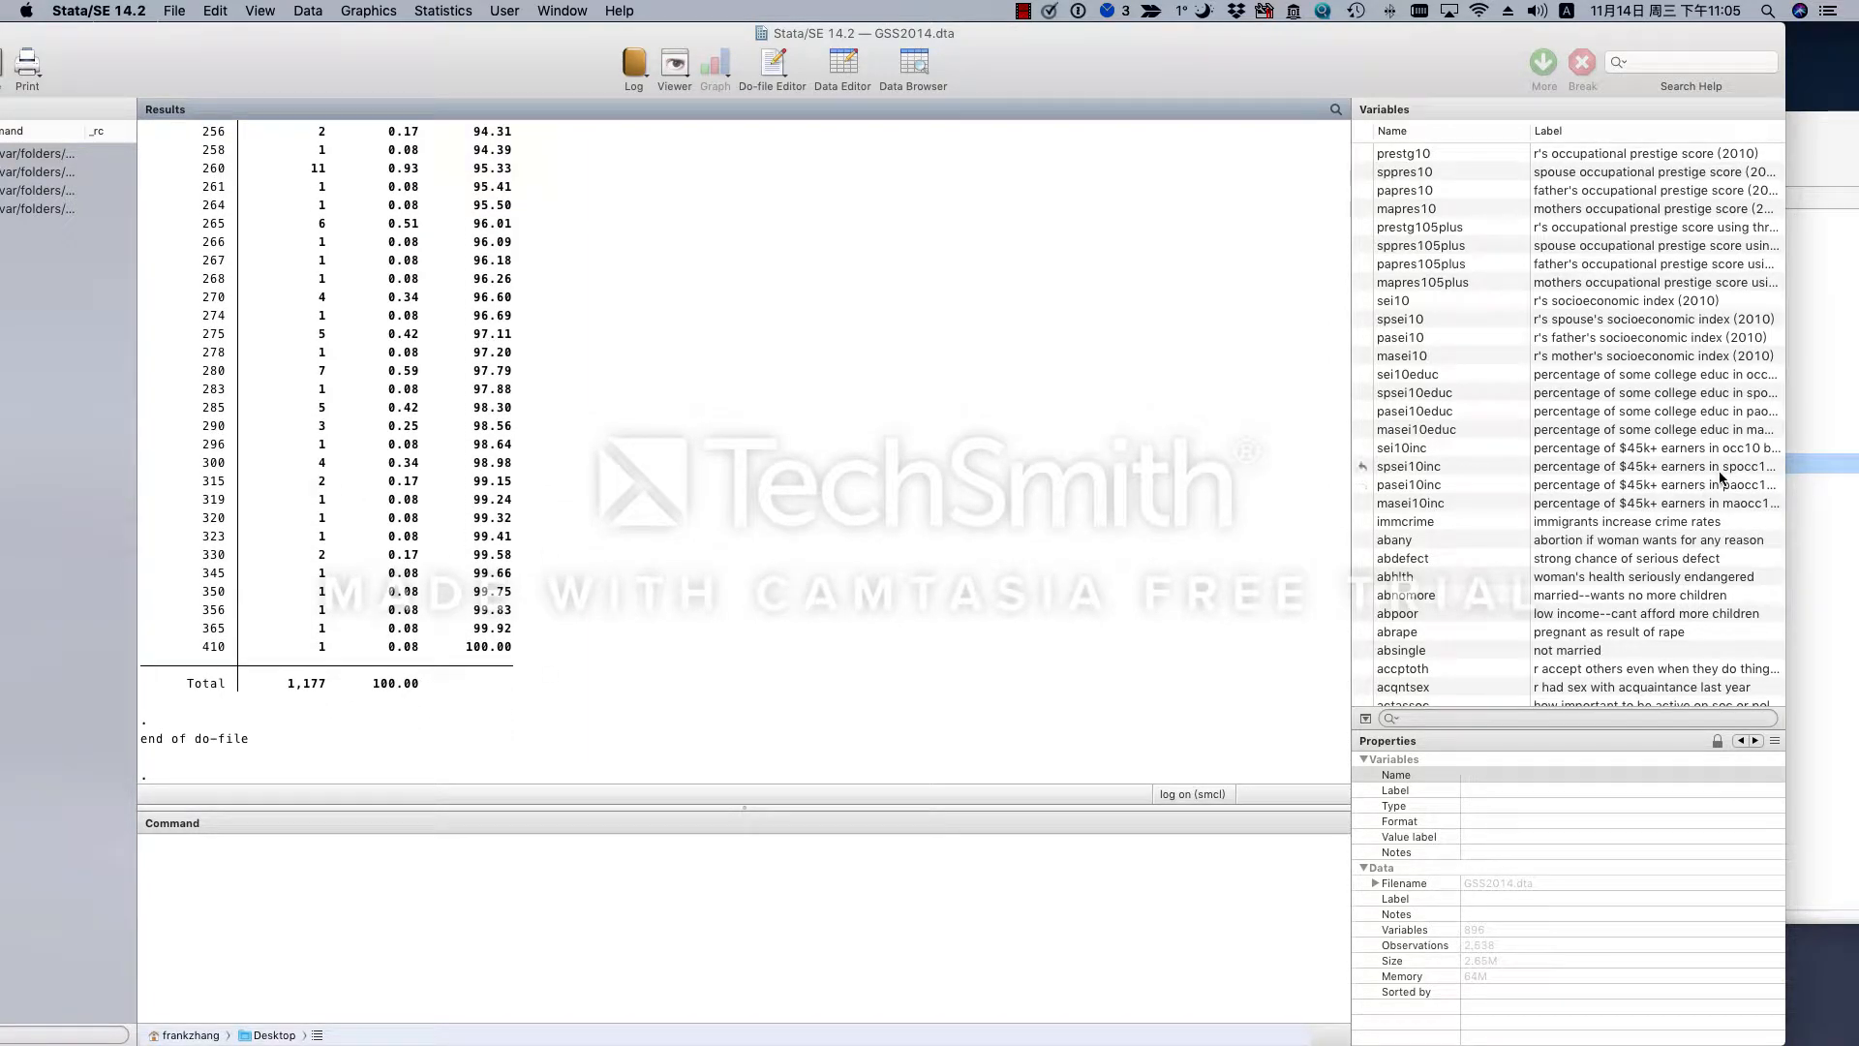
click(1809, 153)
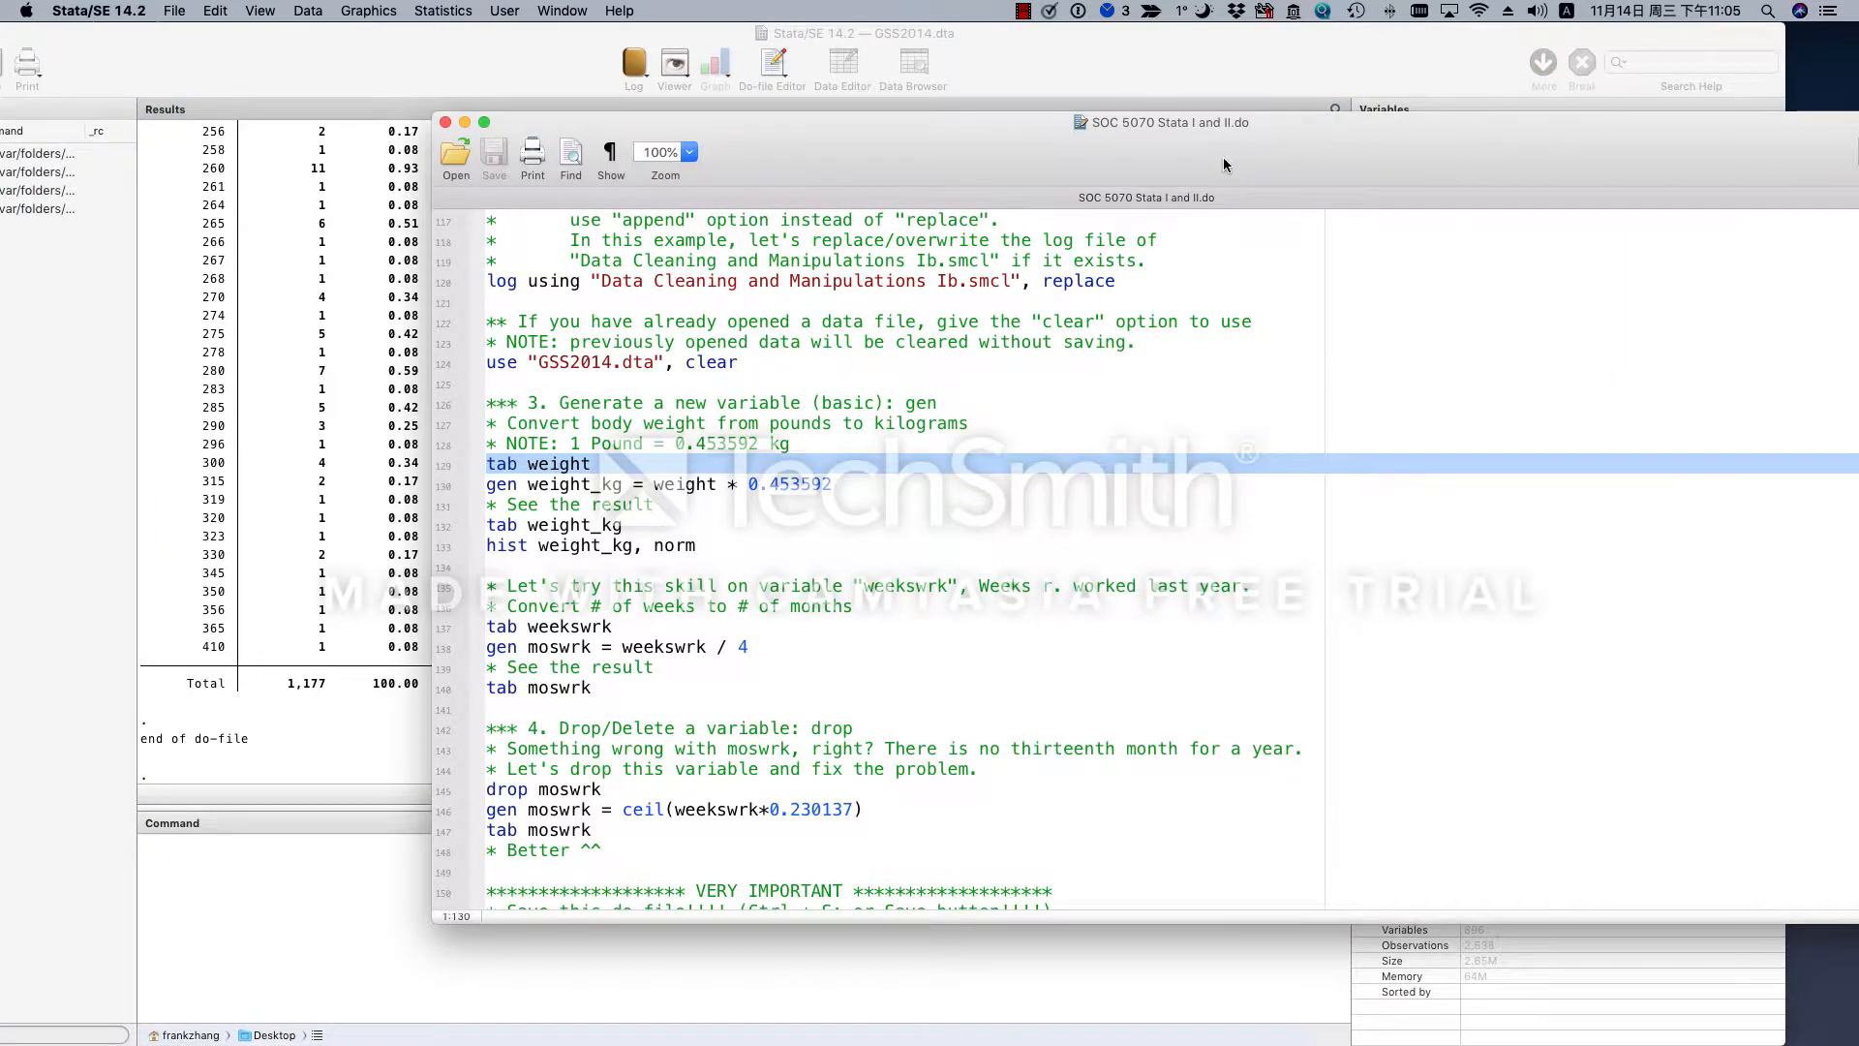
- Move the do-file window clear of the screen edge and examine the pounds-to-kilograms note and the 0.453592 factor in the gen line
drag(1224, 165, 1184, 165)
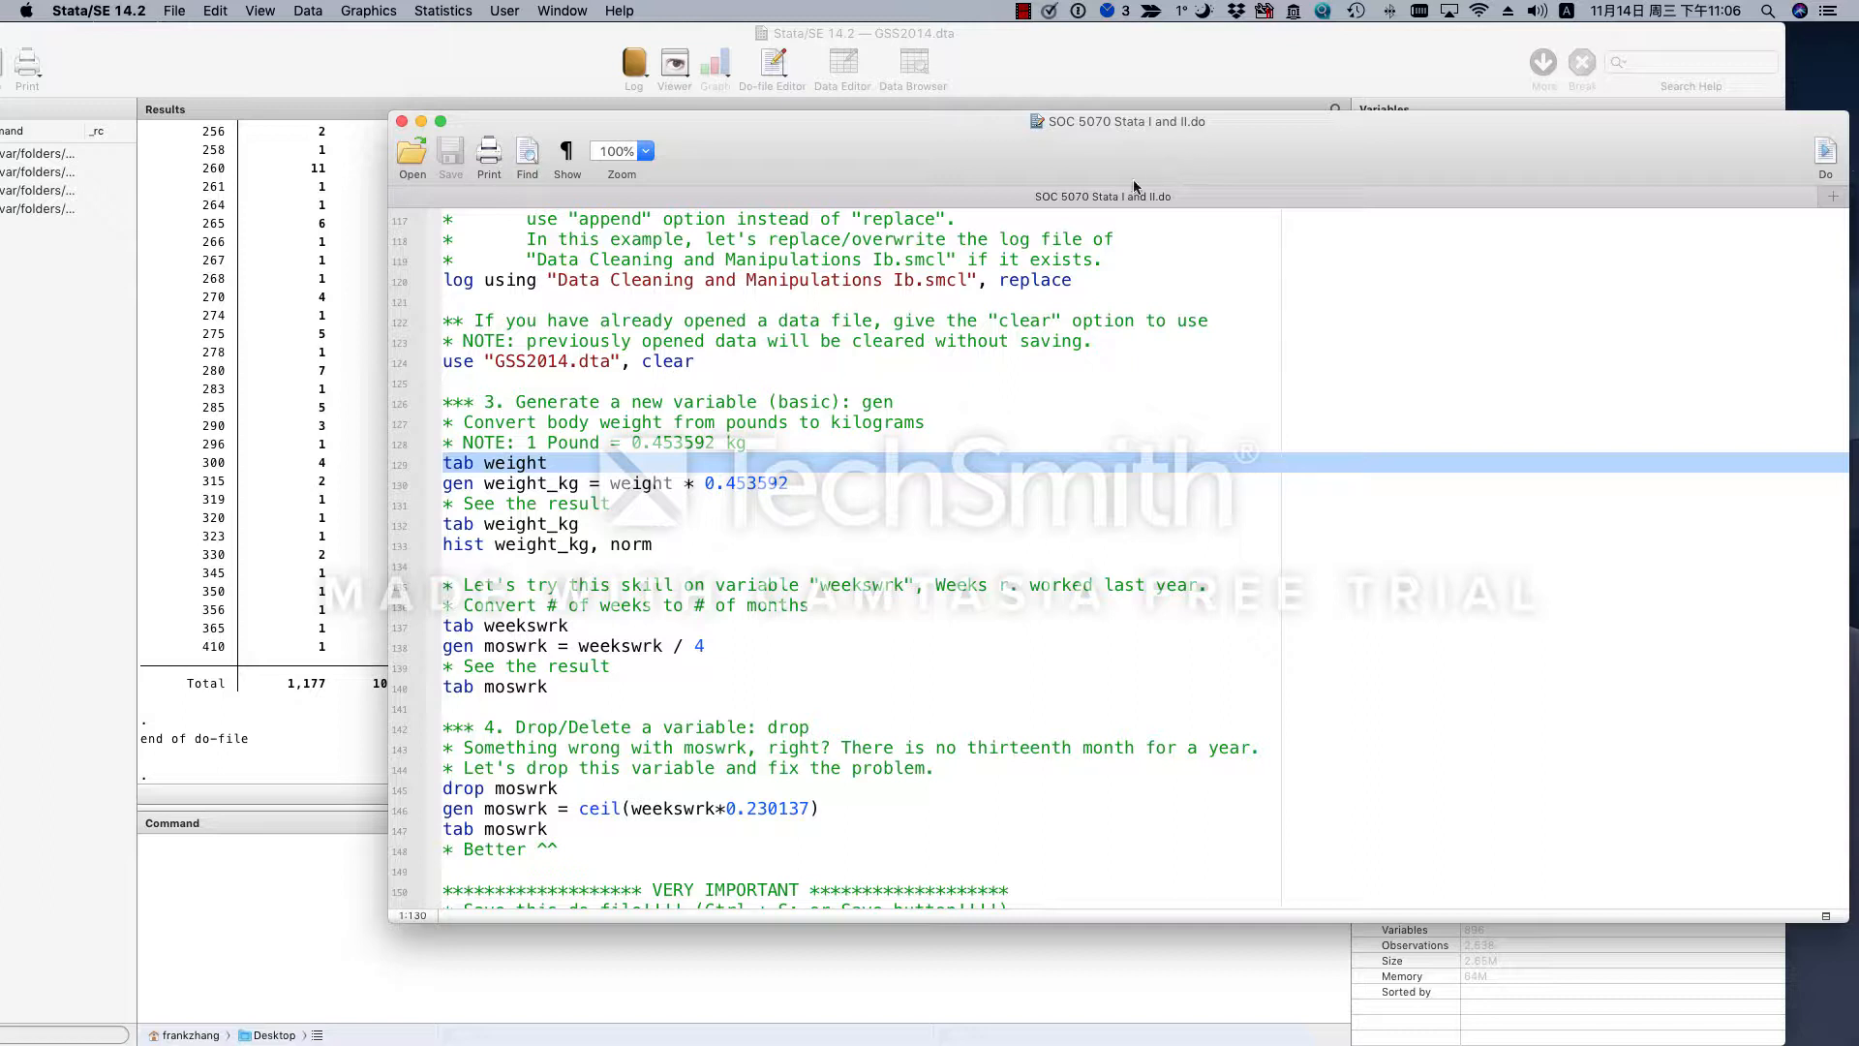
drag(527, 443, 747, 452)
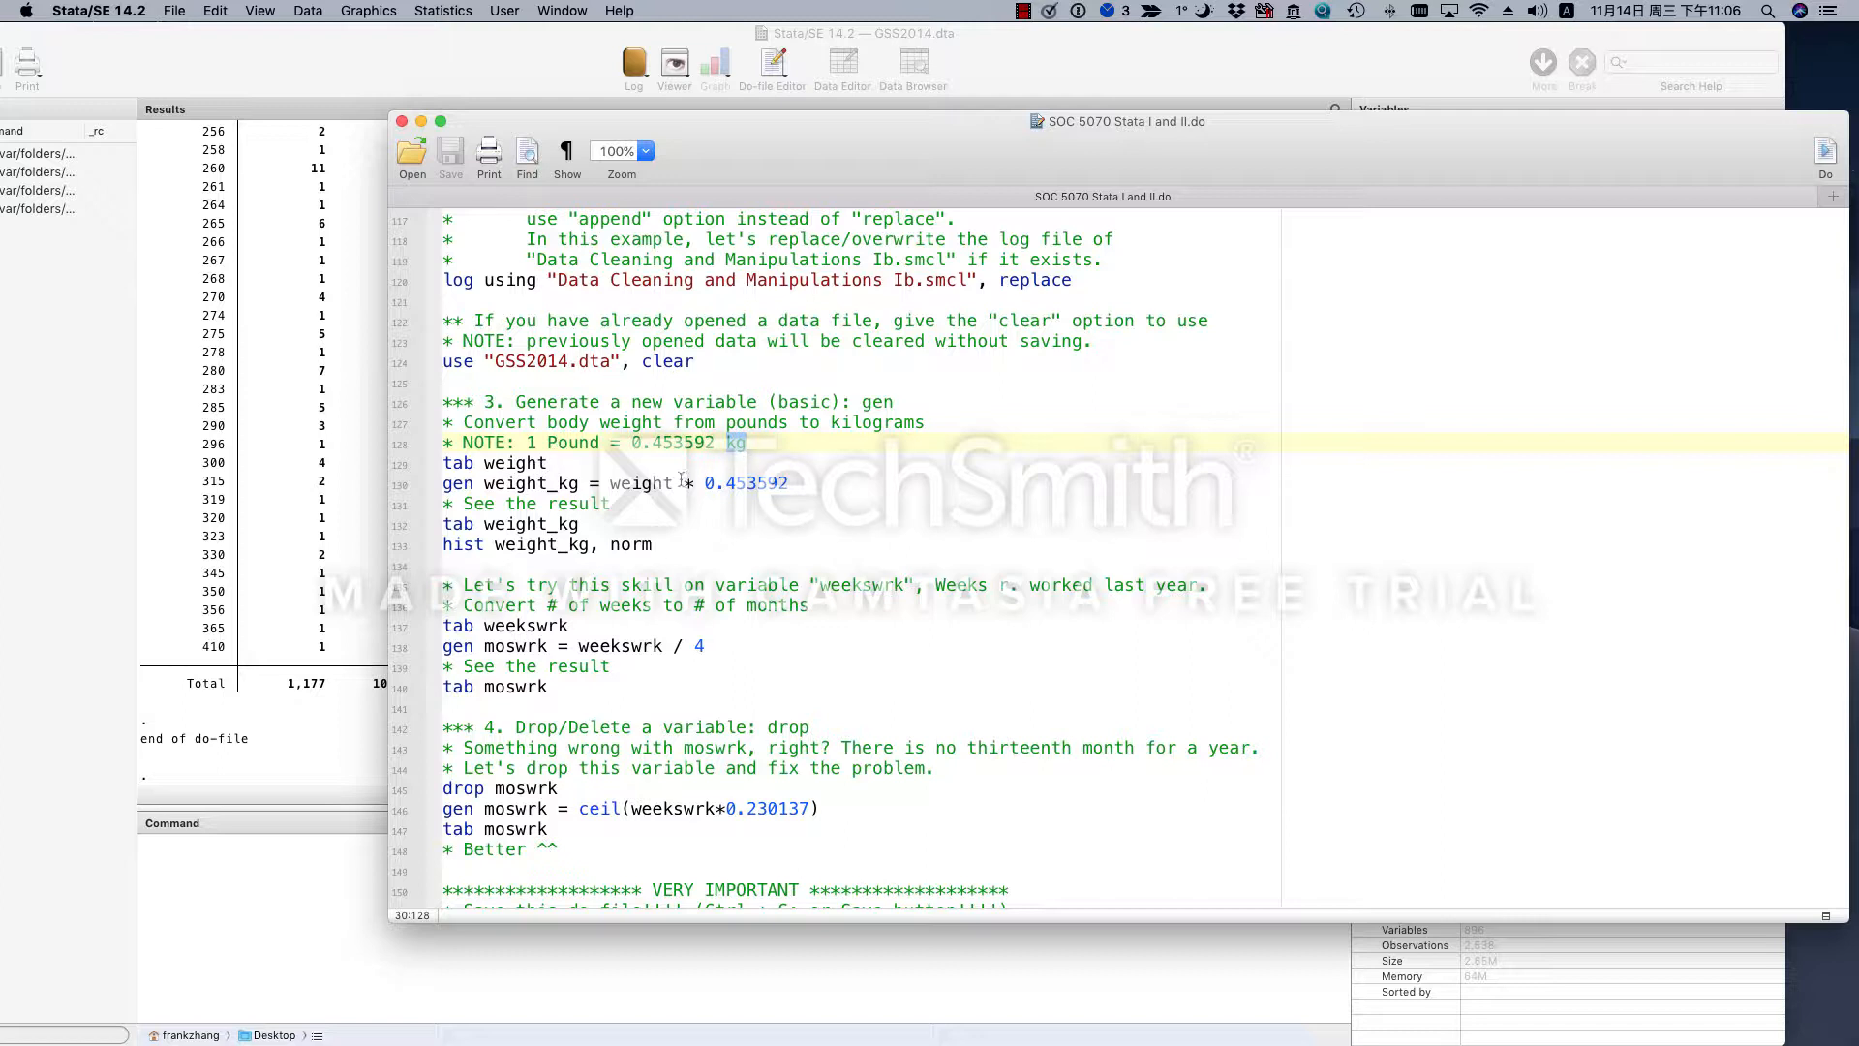
click(648, 484)
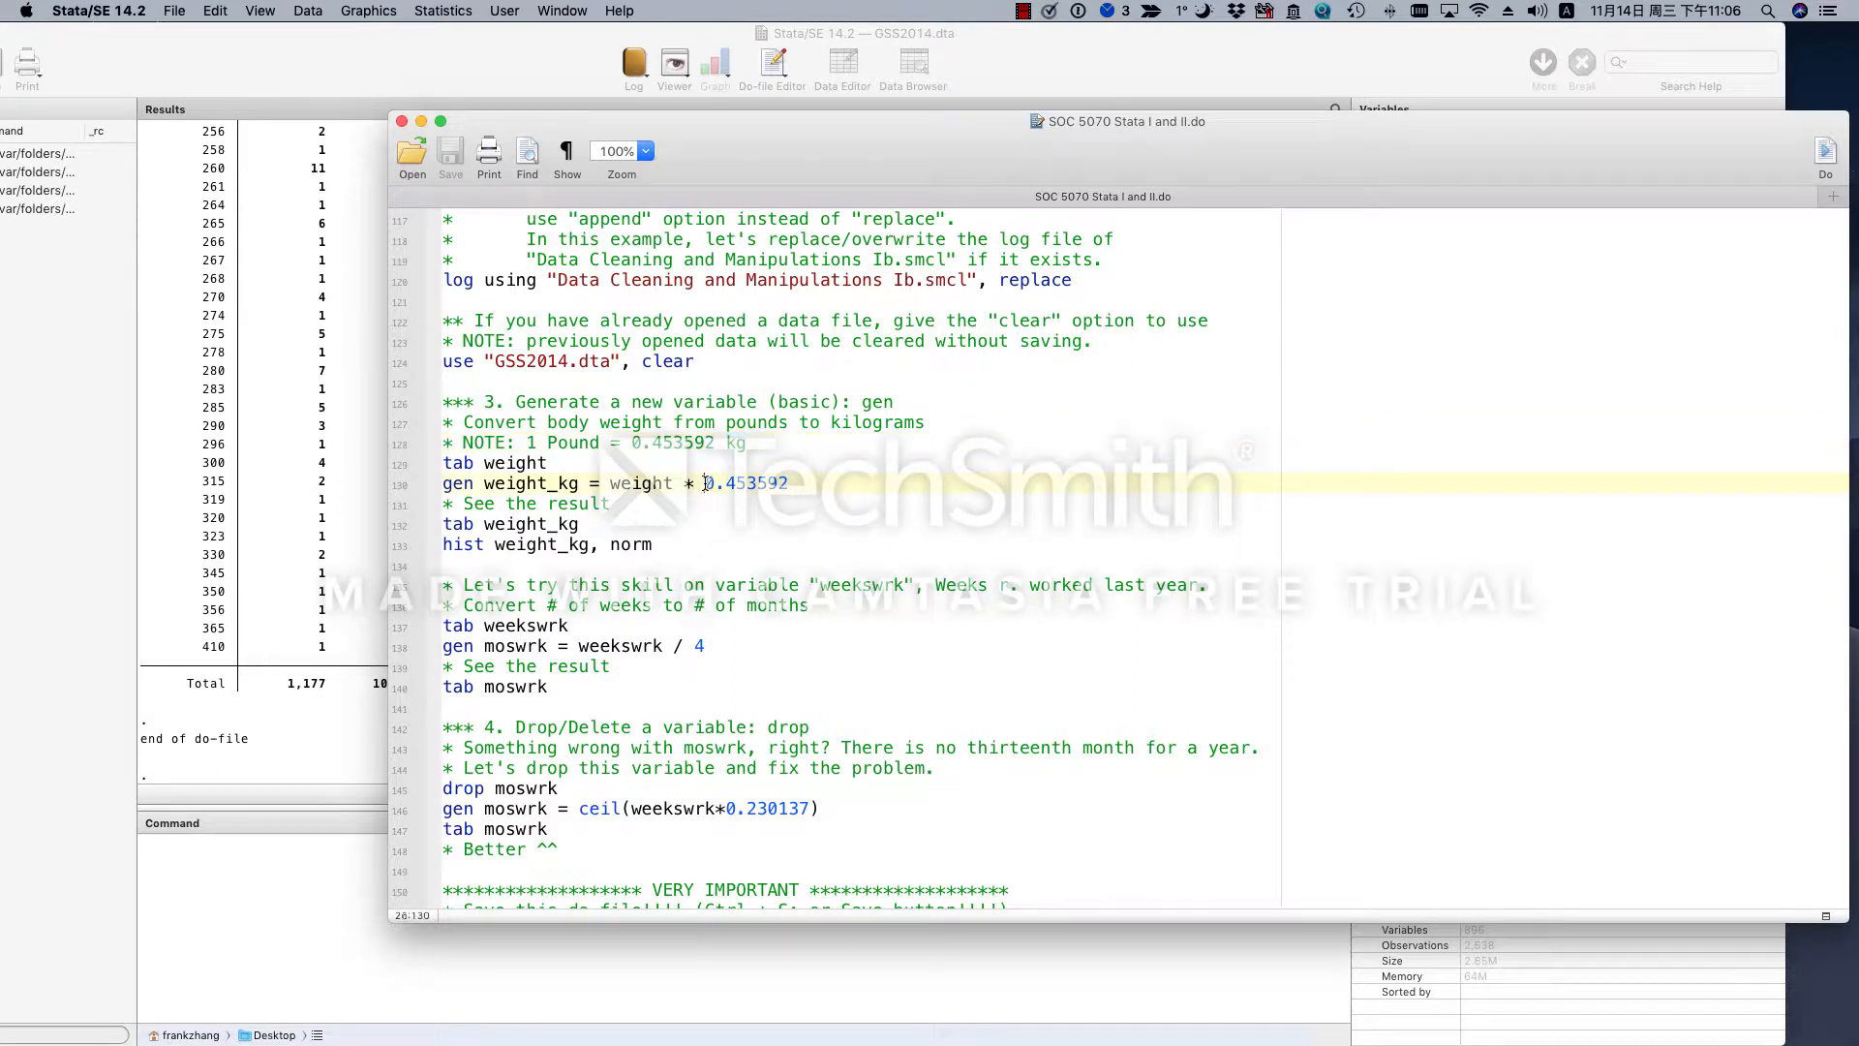
drag(706, 483, 796, 487)
- Examine the syntax of the gen weight_kg line: the command, new variable name, source variable, multiplication operator and conversion factor
double_click(454, 484)
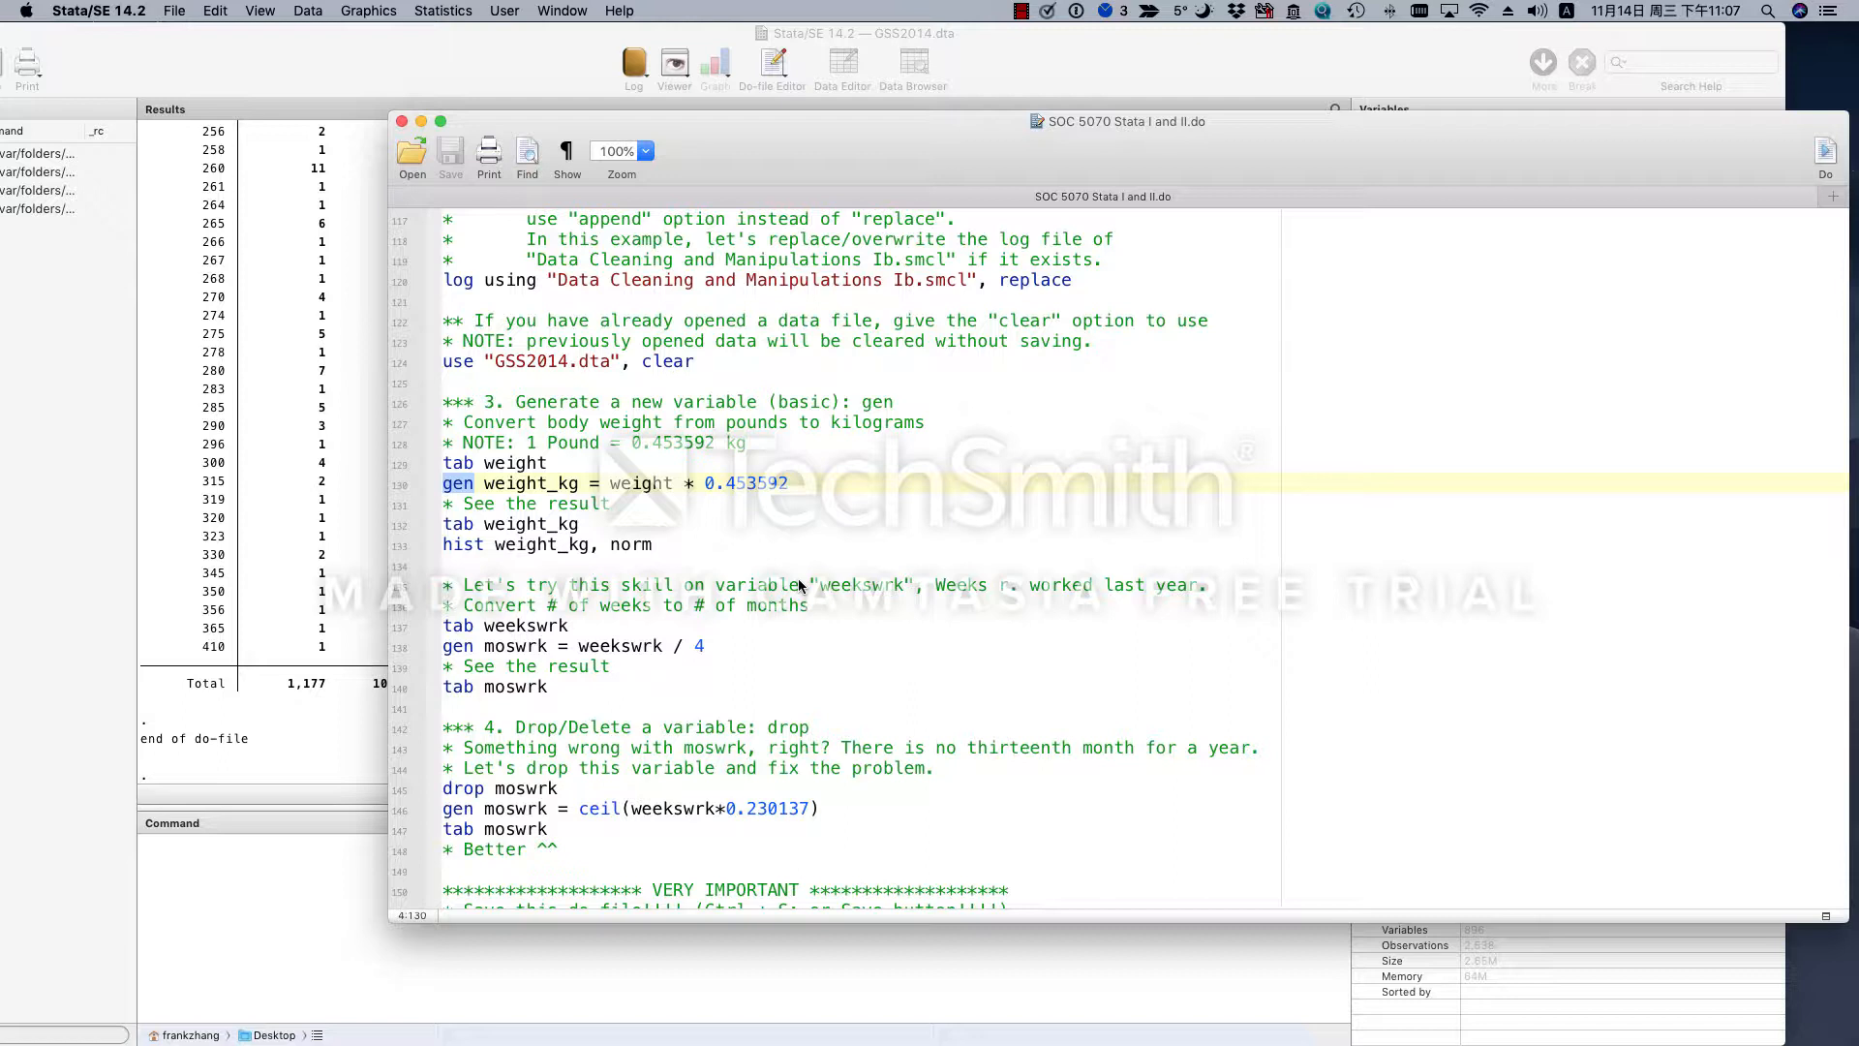
click(451, 483)
double_click(452, 483)
double_click(542, 483)
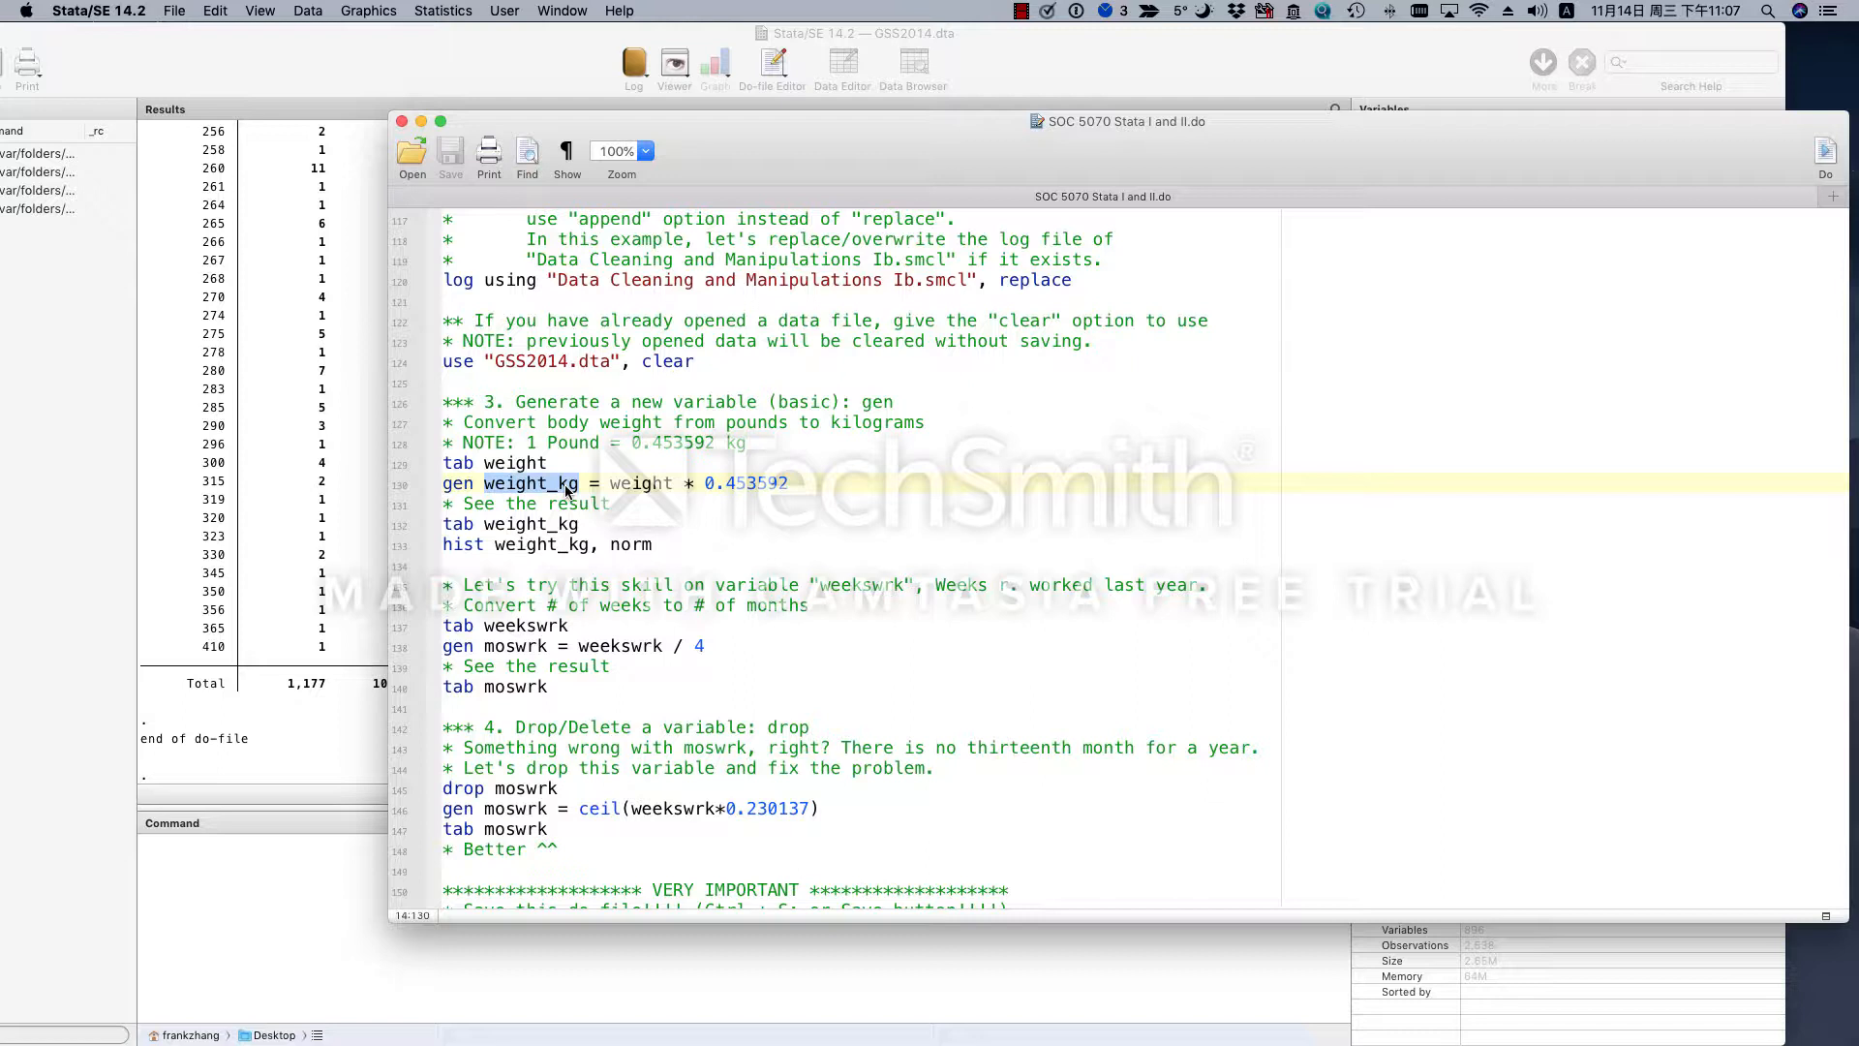
key(Right)
key(Right)
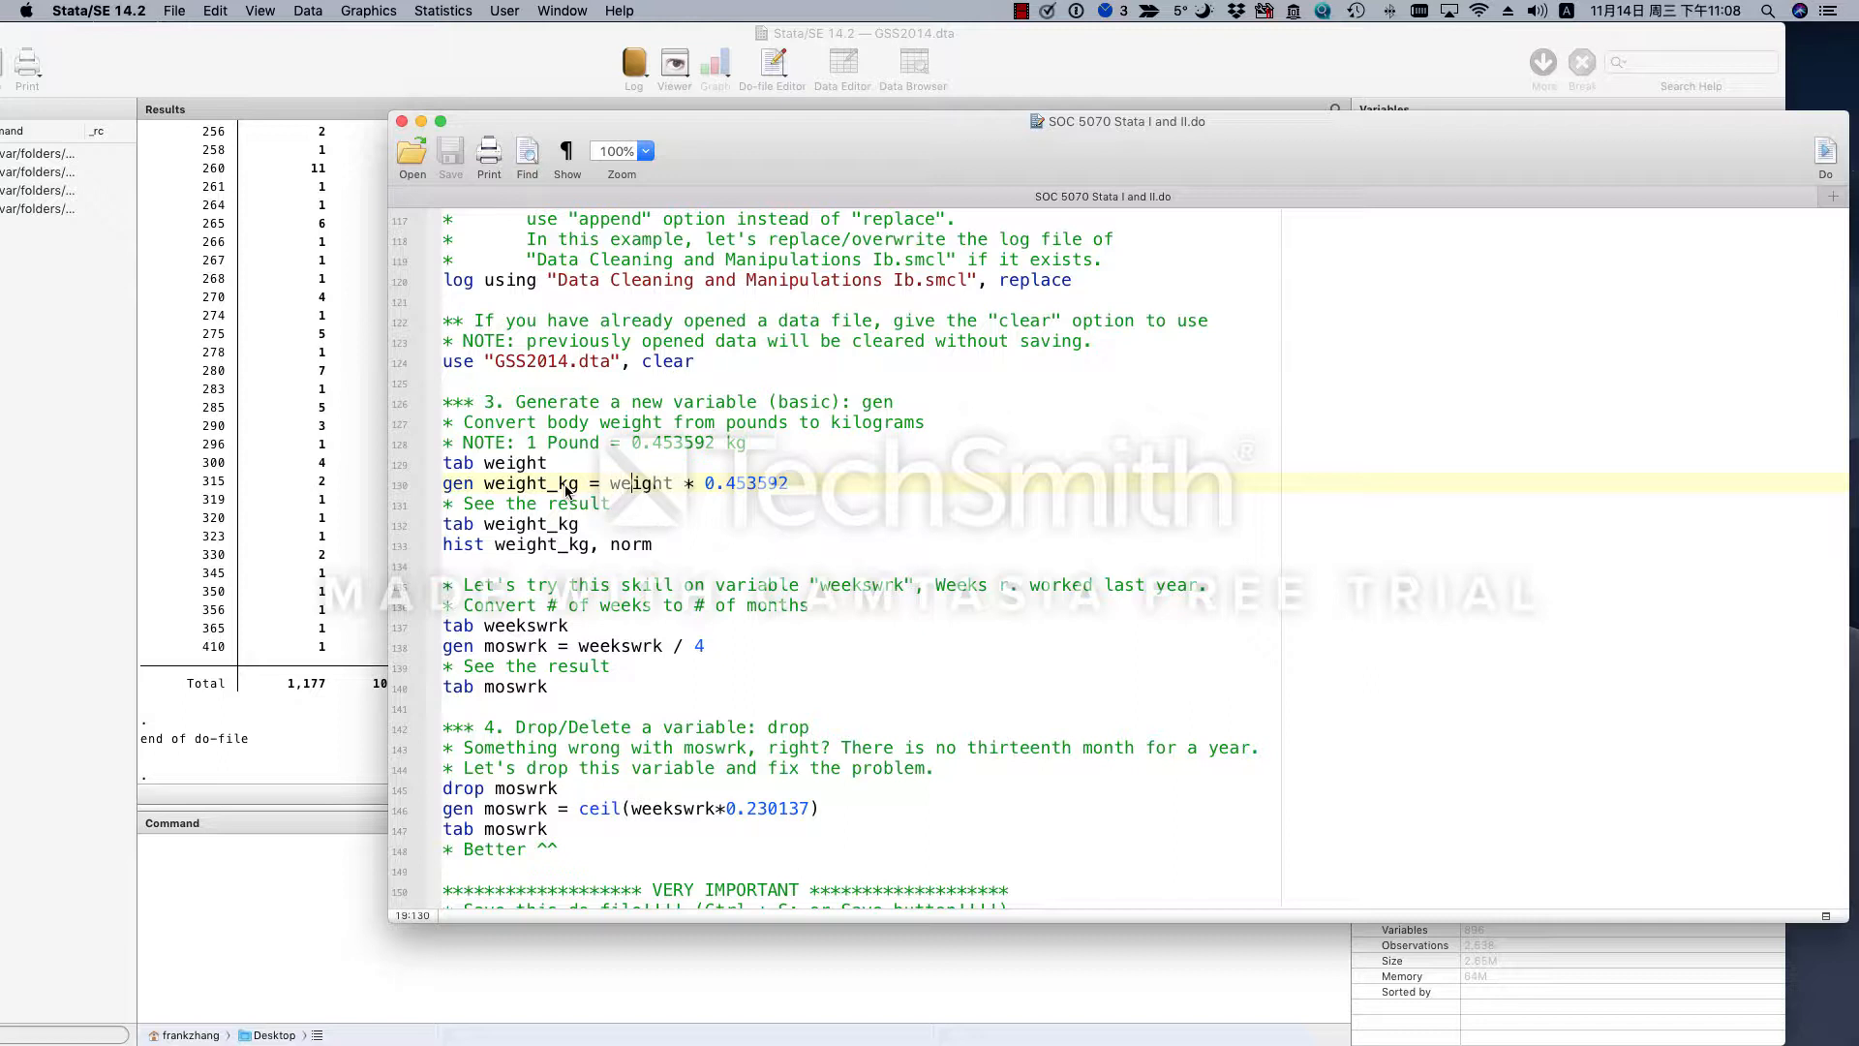
double_click(643, 483)
click(696, 483)
drag(705, 483, 789, 483)
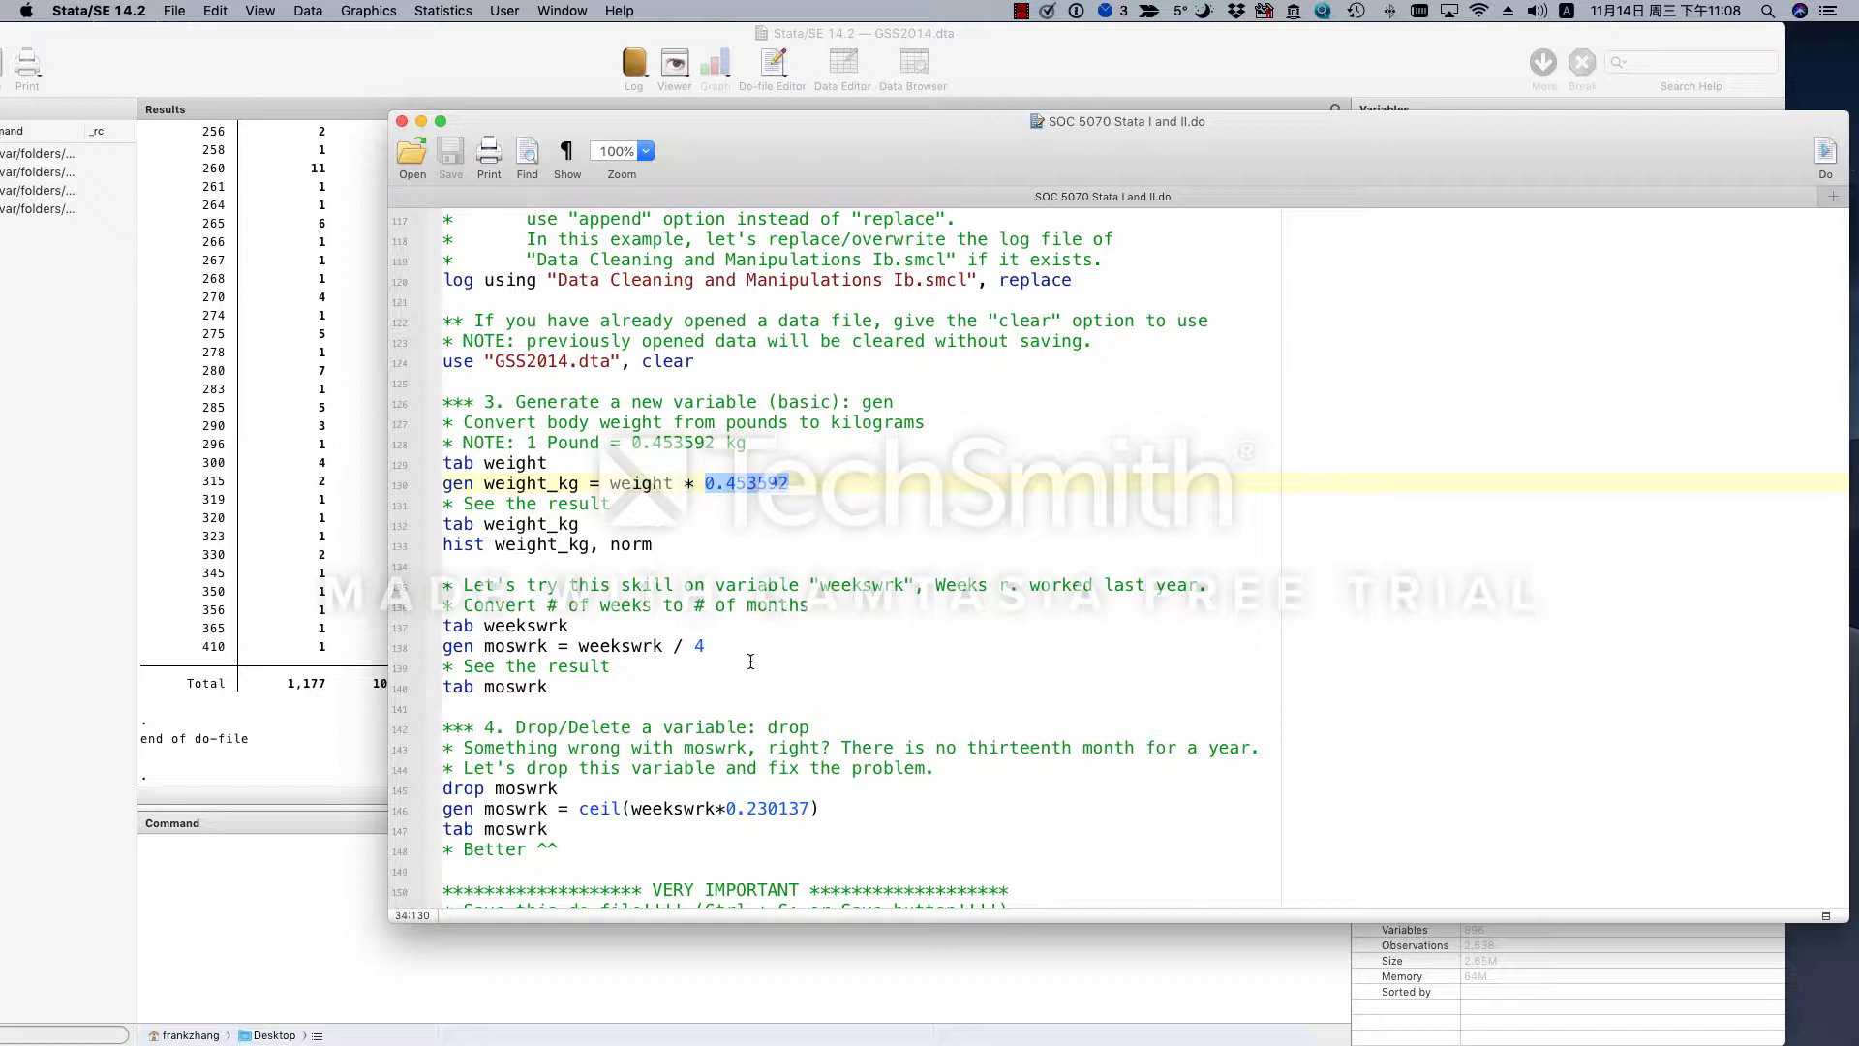
click(689, 483)
click(688, 484)
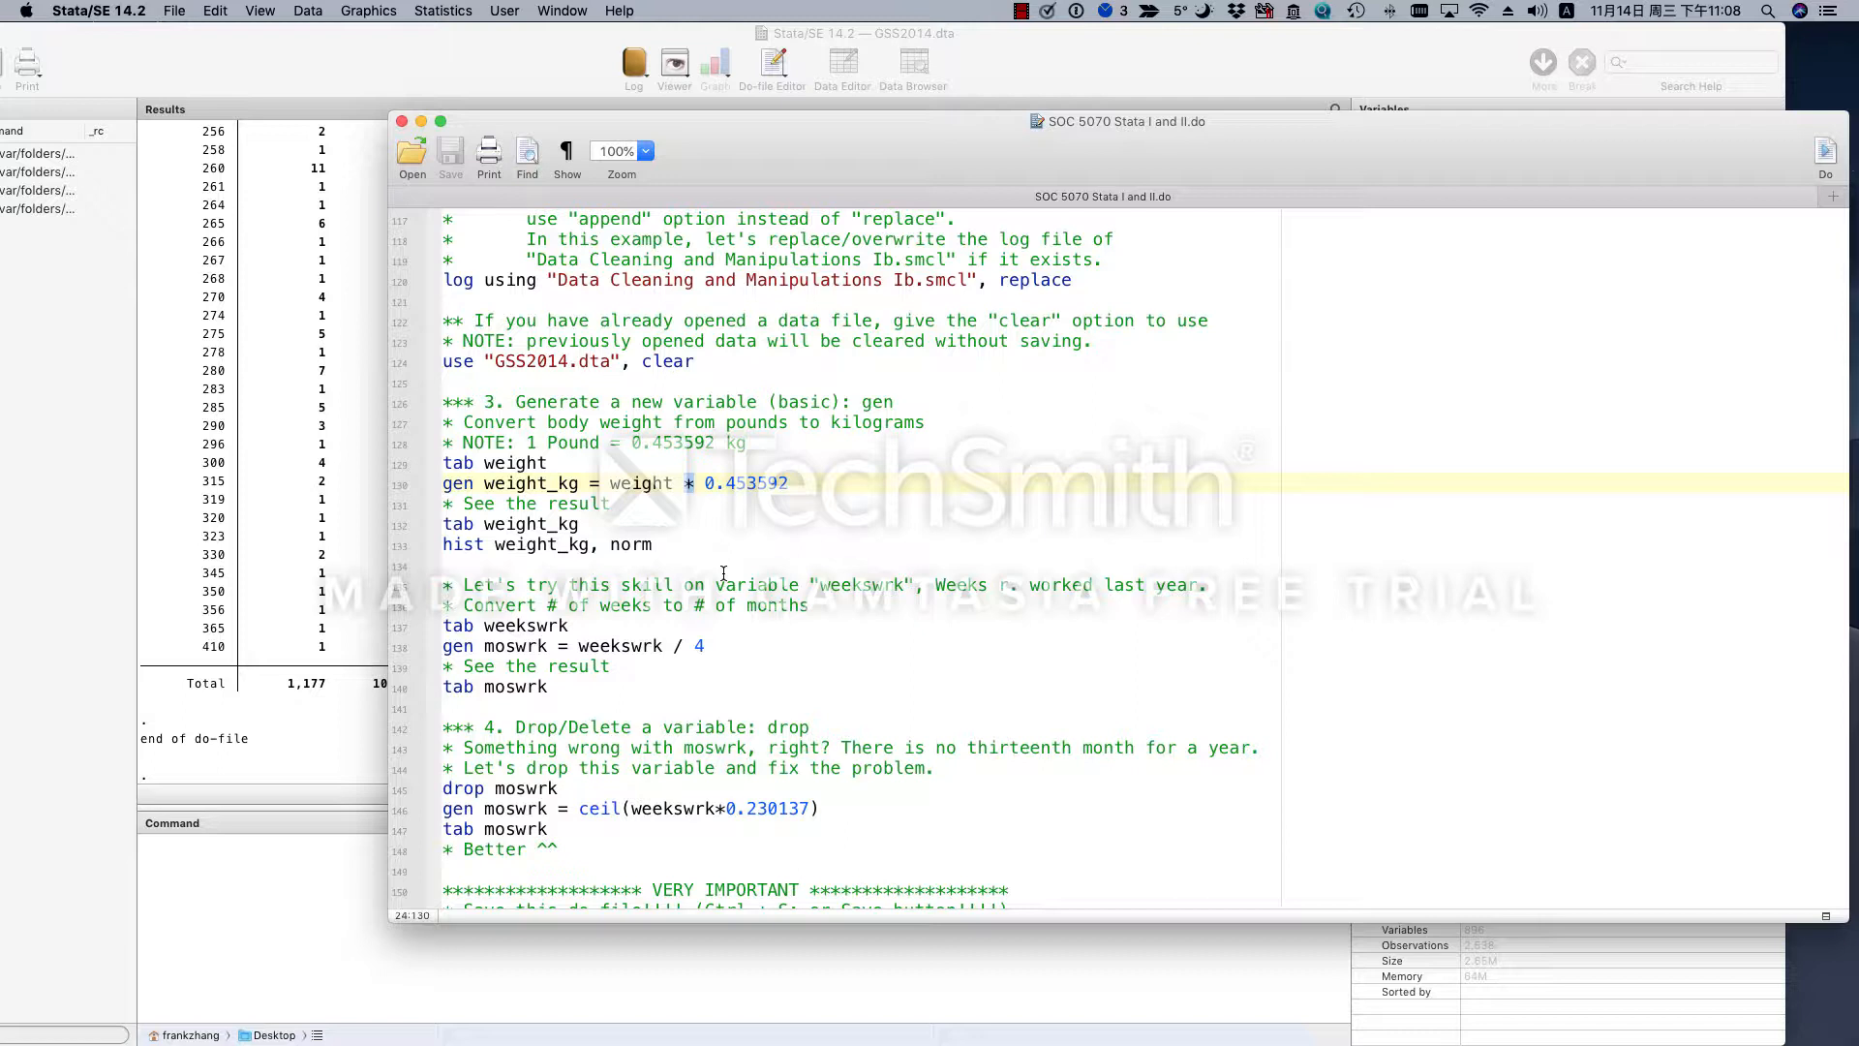
click(693, 483)
- Run only the gen weight_kg = weight * 0.453592 line, check its missing-values message in the results, and return to the do-file
drag(876, 486, 467, 485)
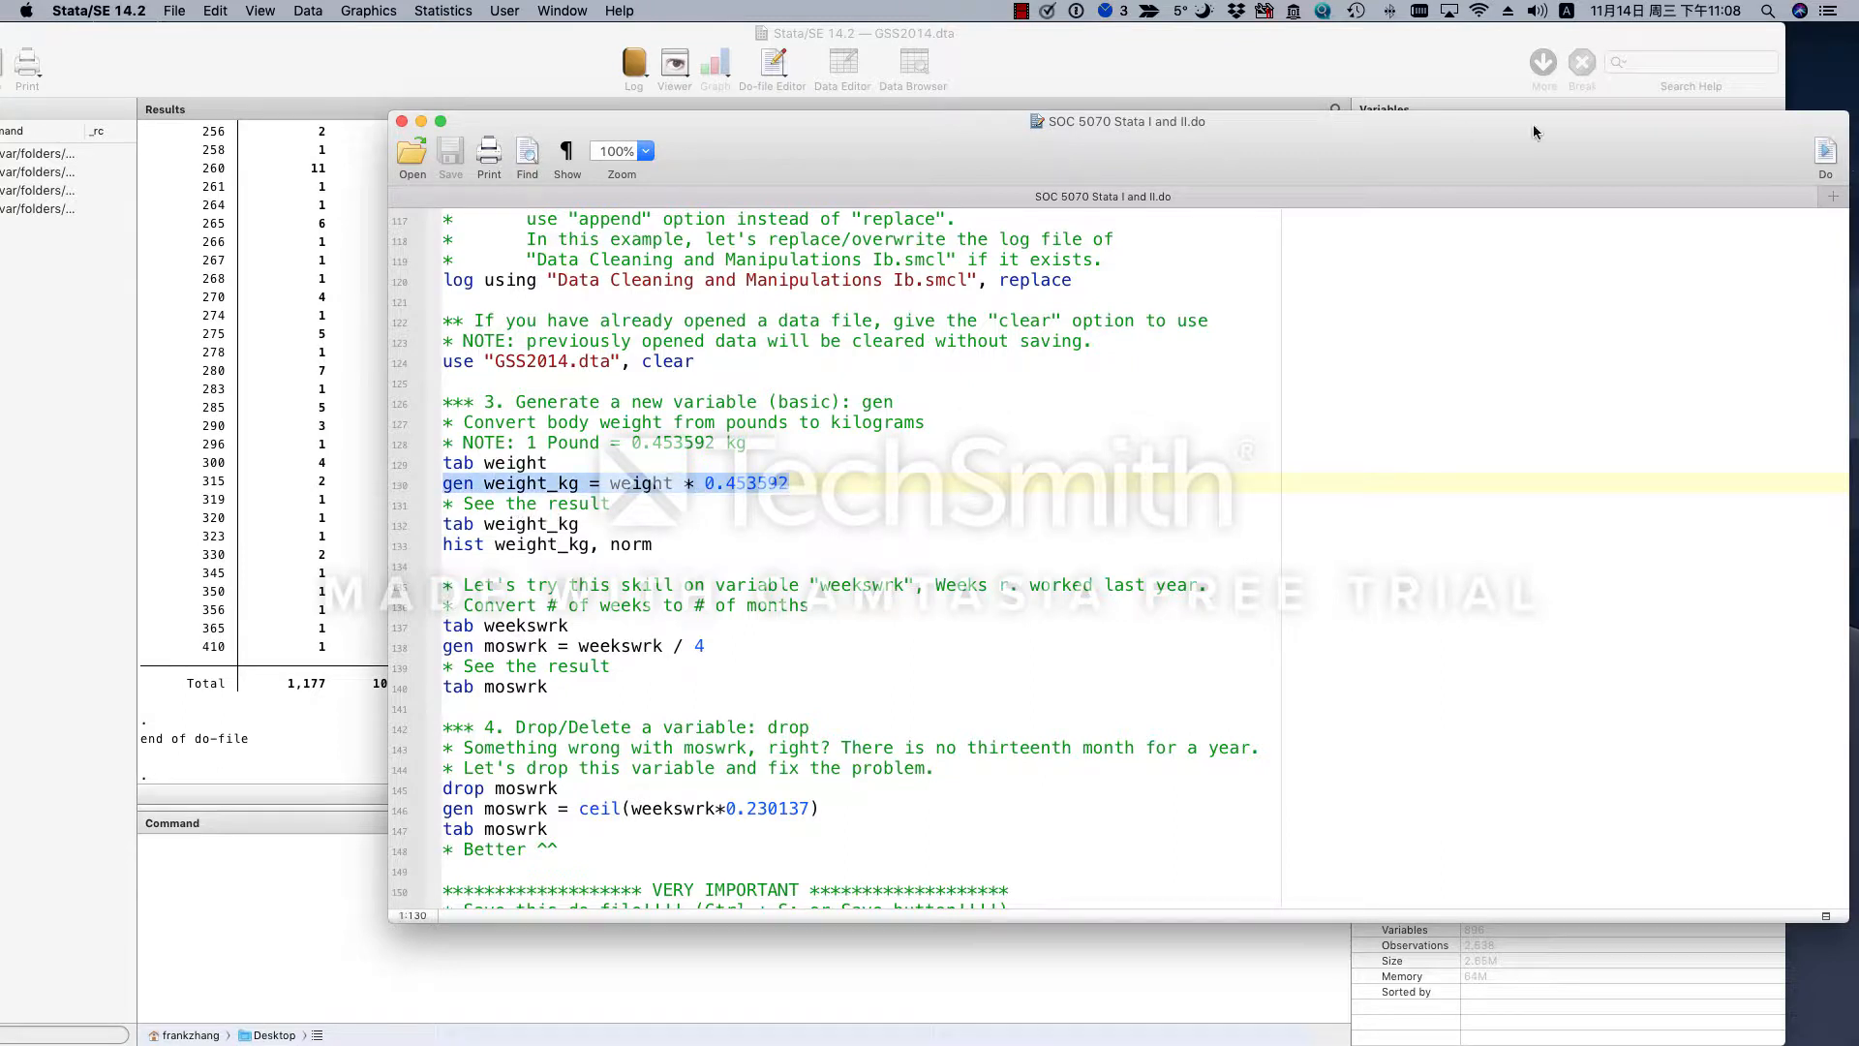
click(1826, 155)
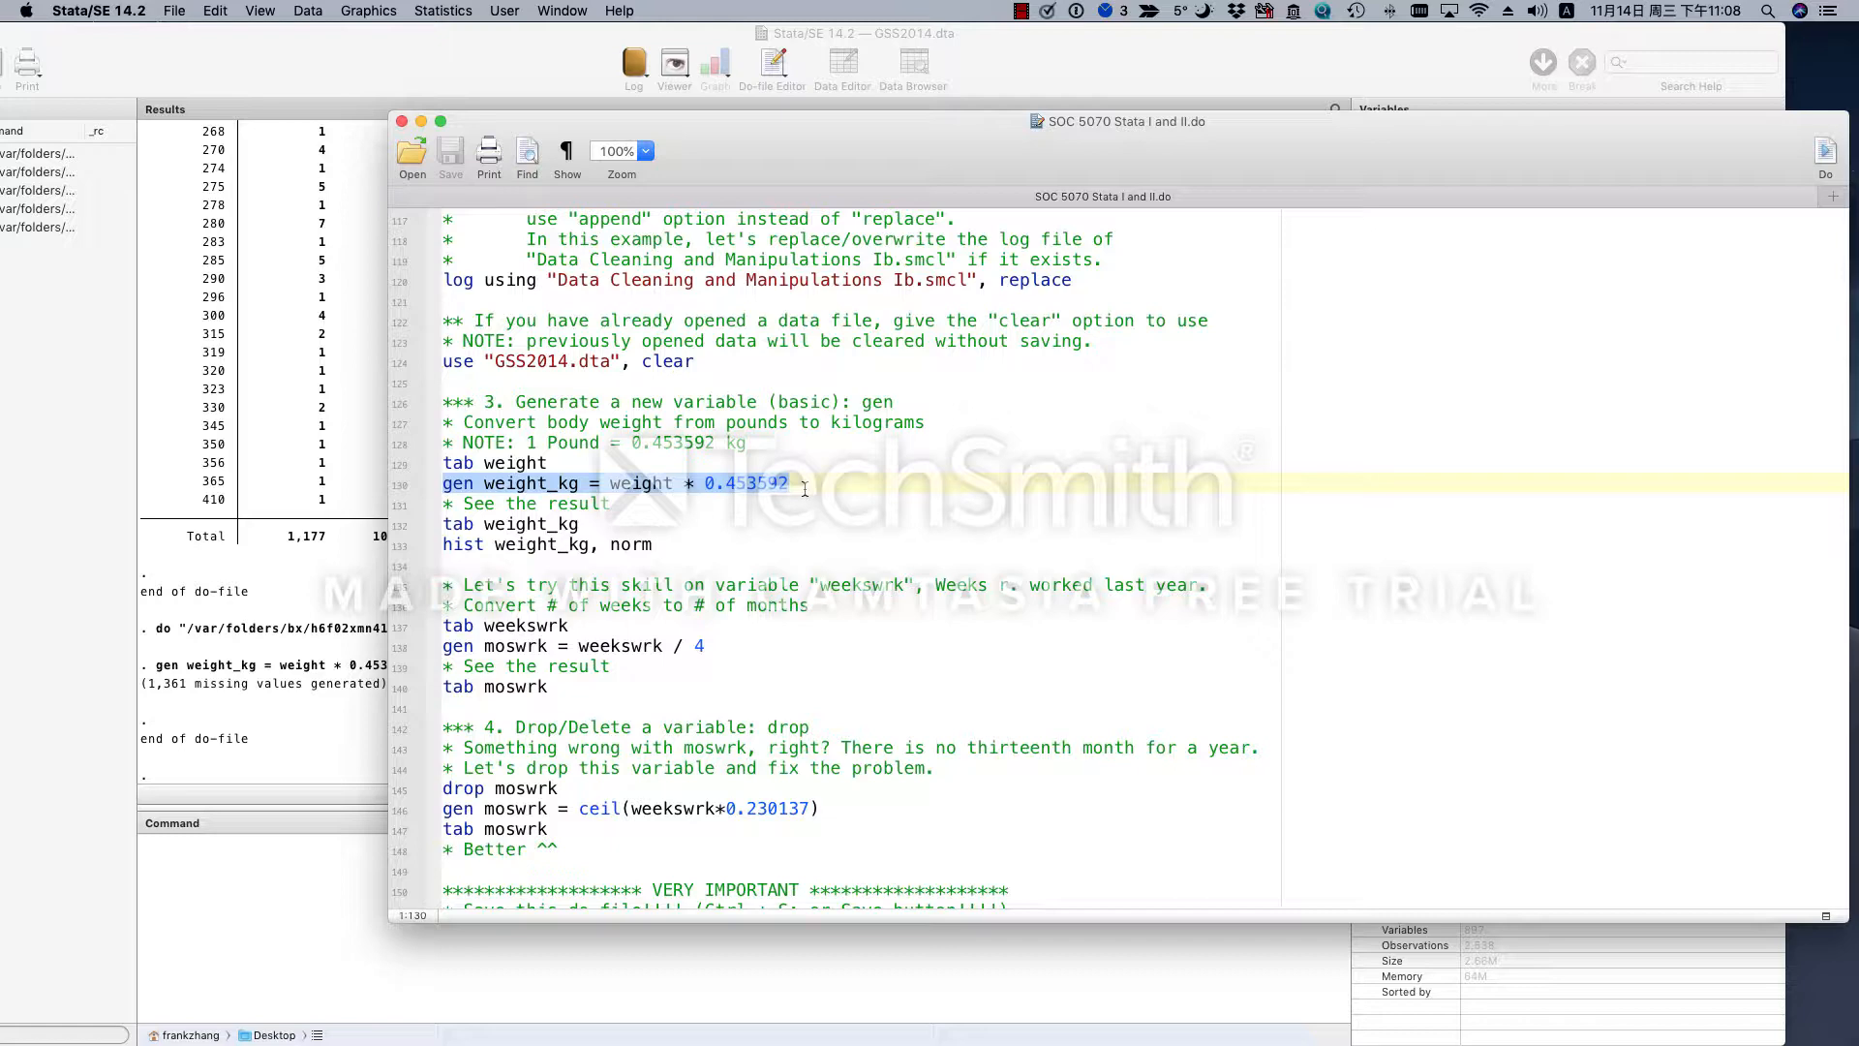
click(288, 683)
drag(147, 684, 181, 689)
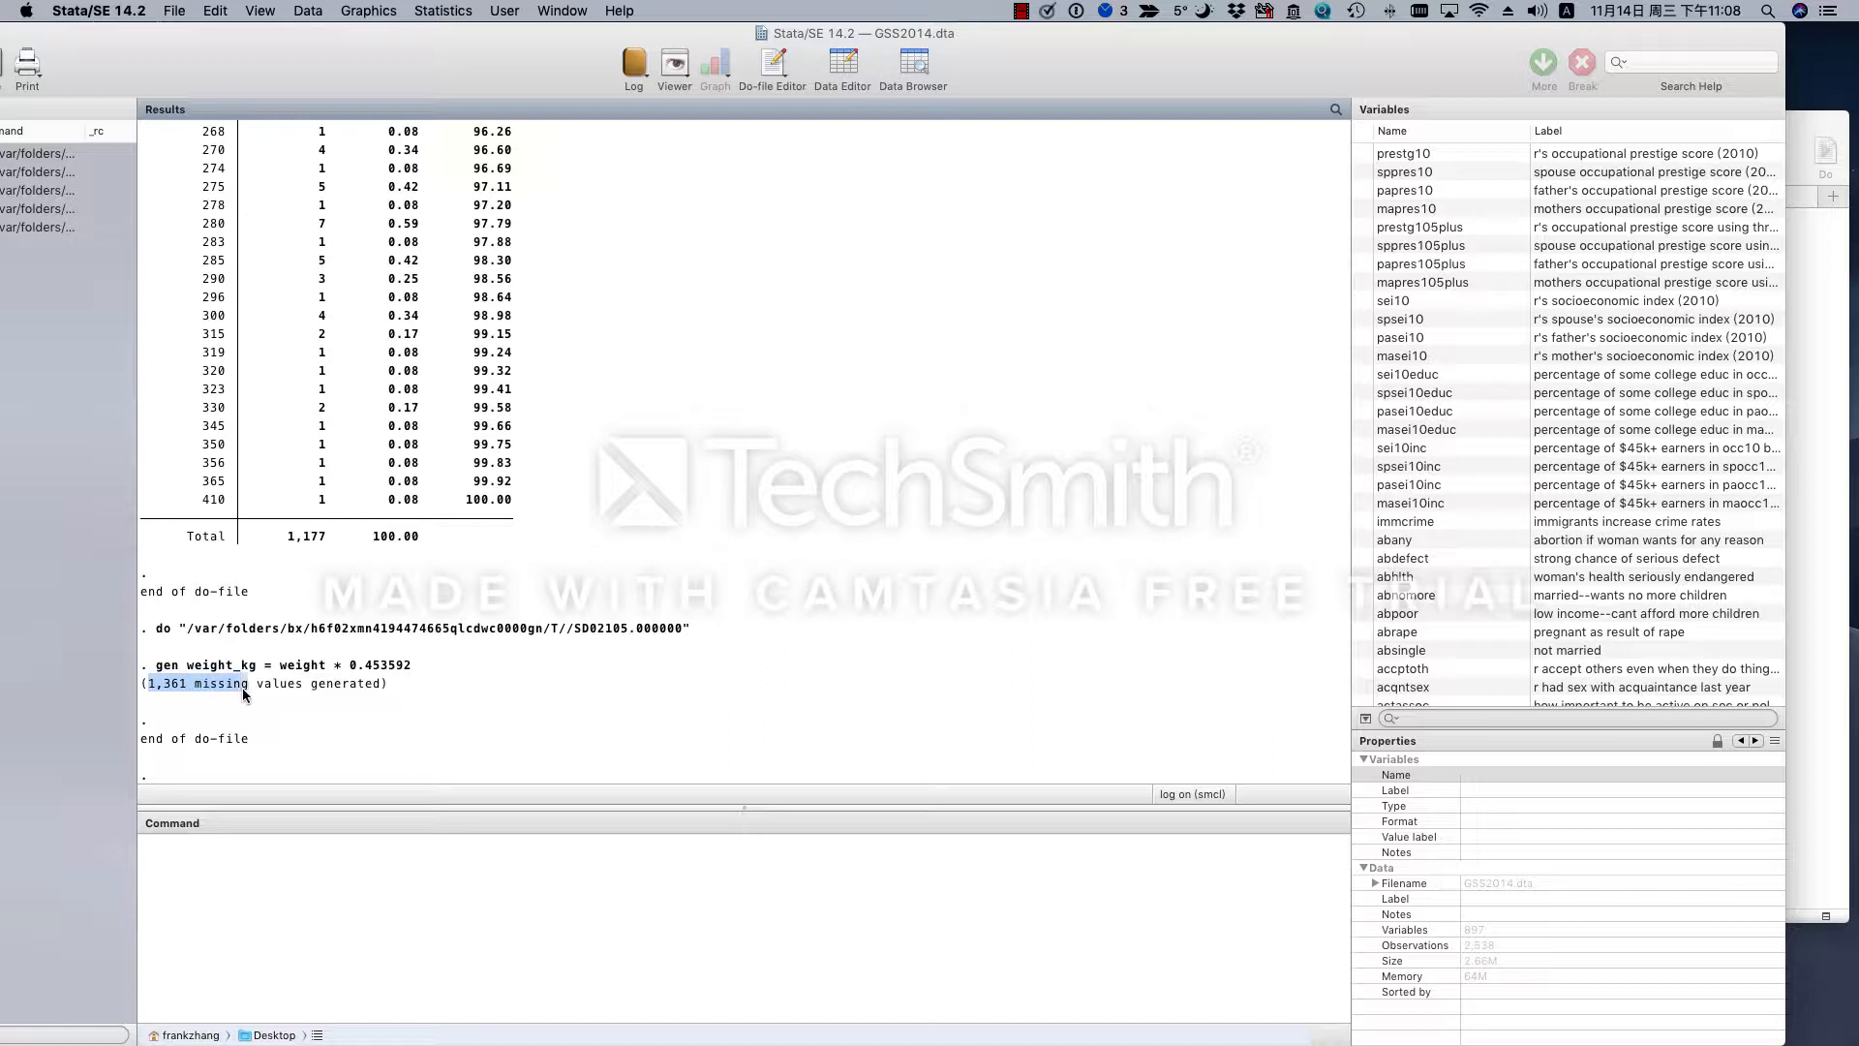
drag(375, 688, 379, 686)
scroll(654, 566, up, 1)
click(477, 662)
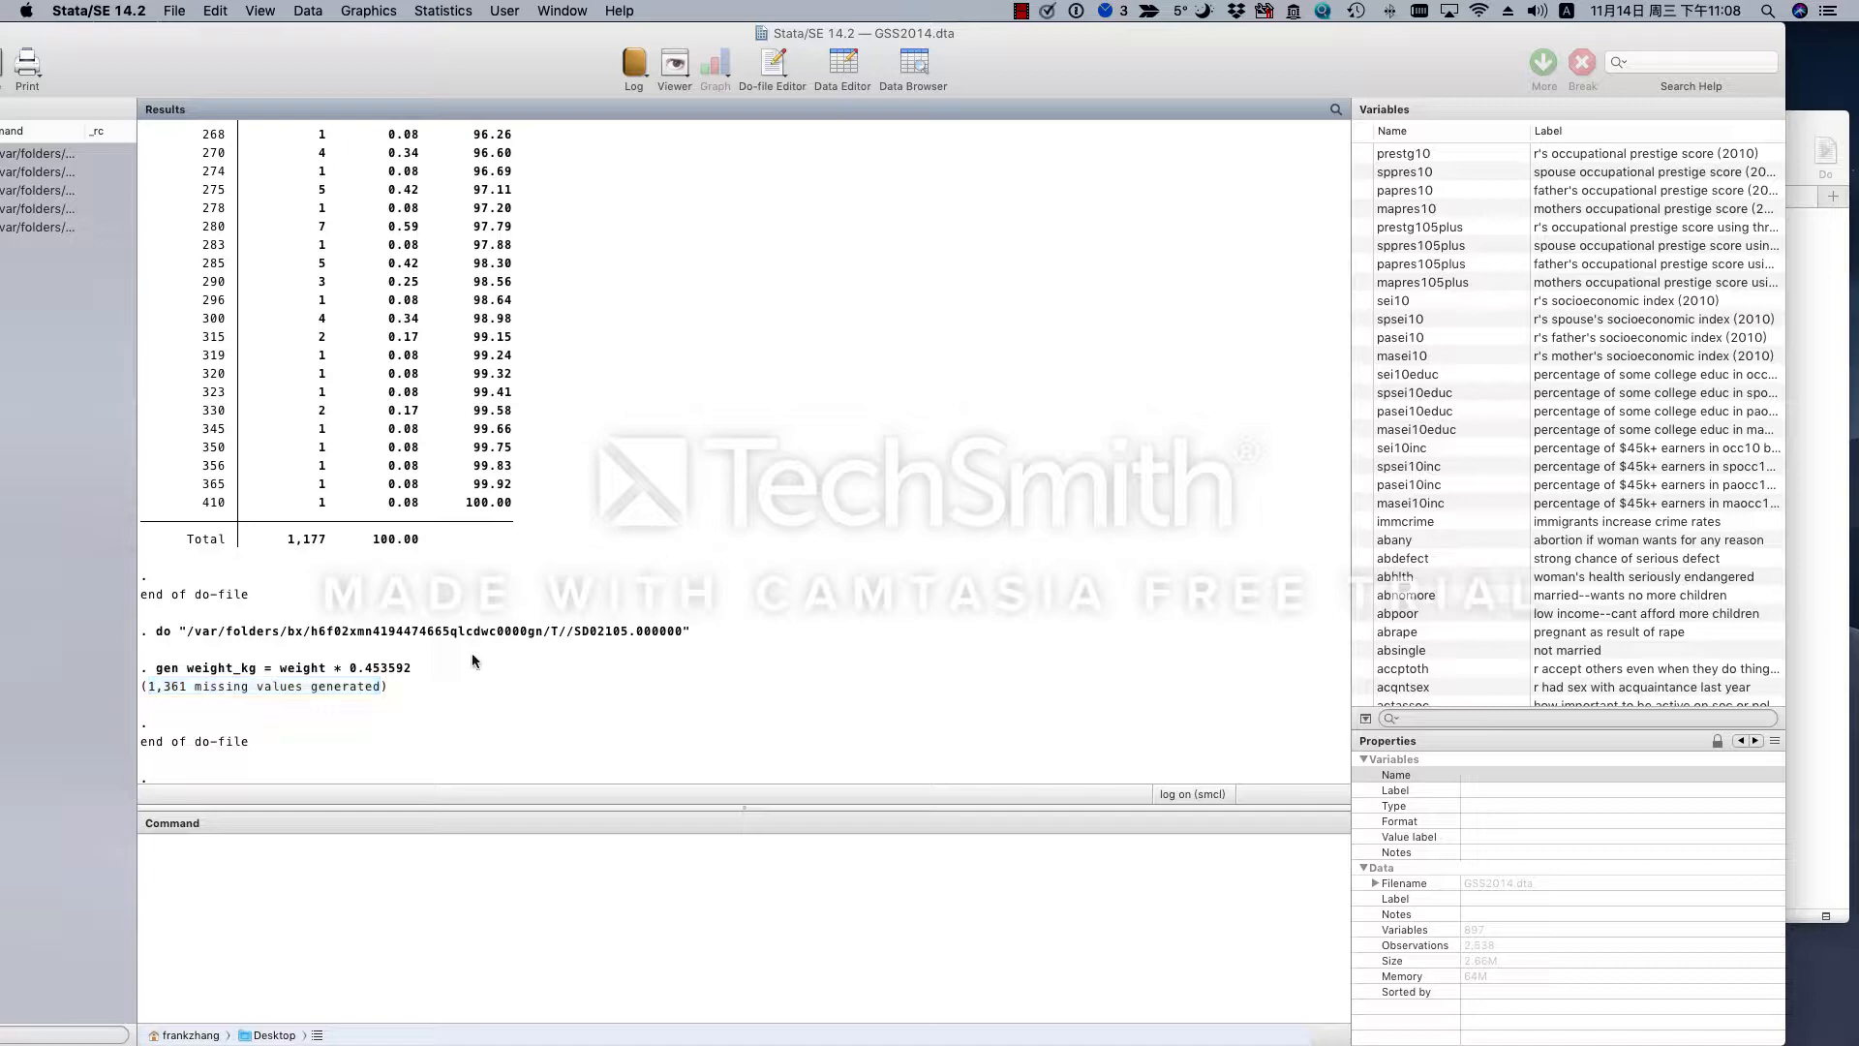
click(1836, 565)
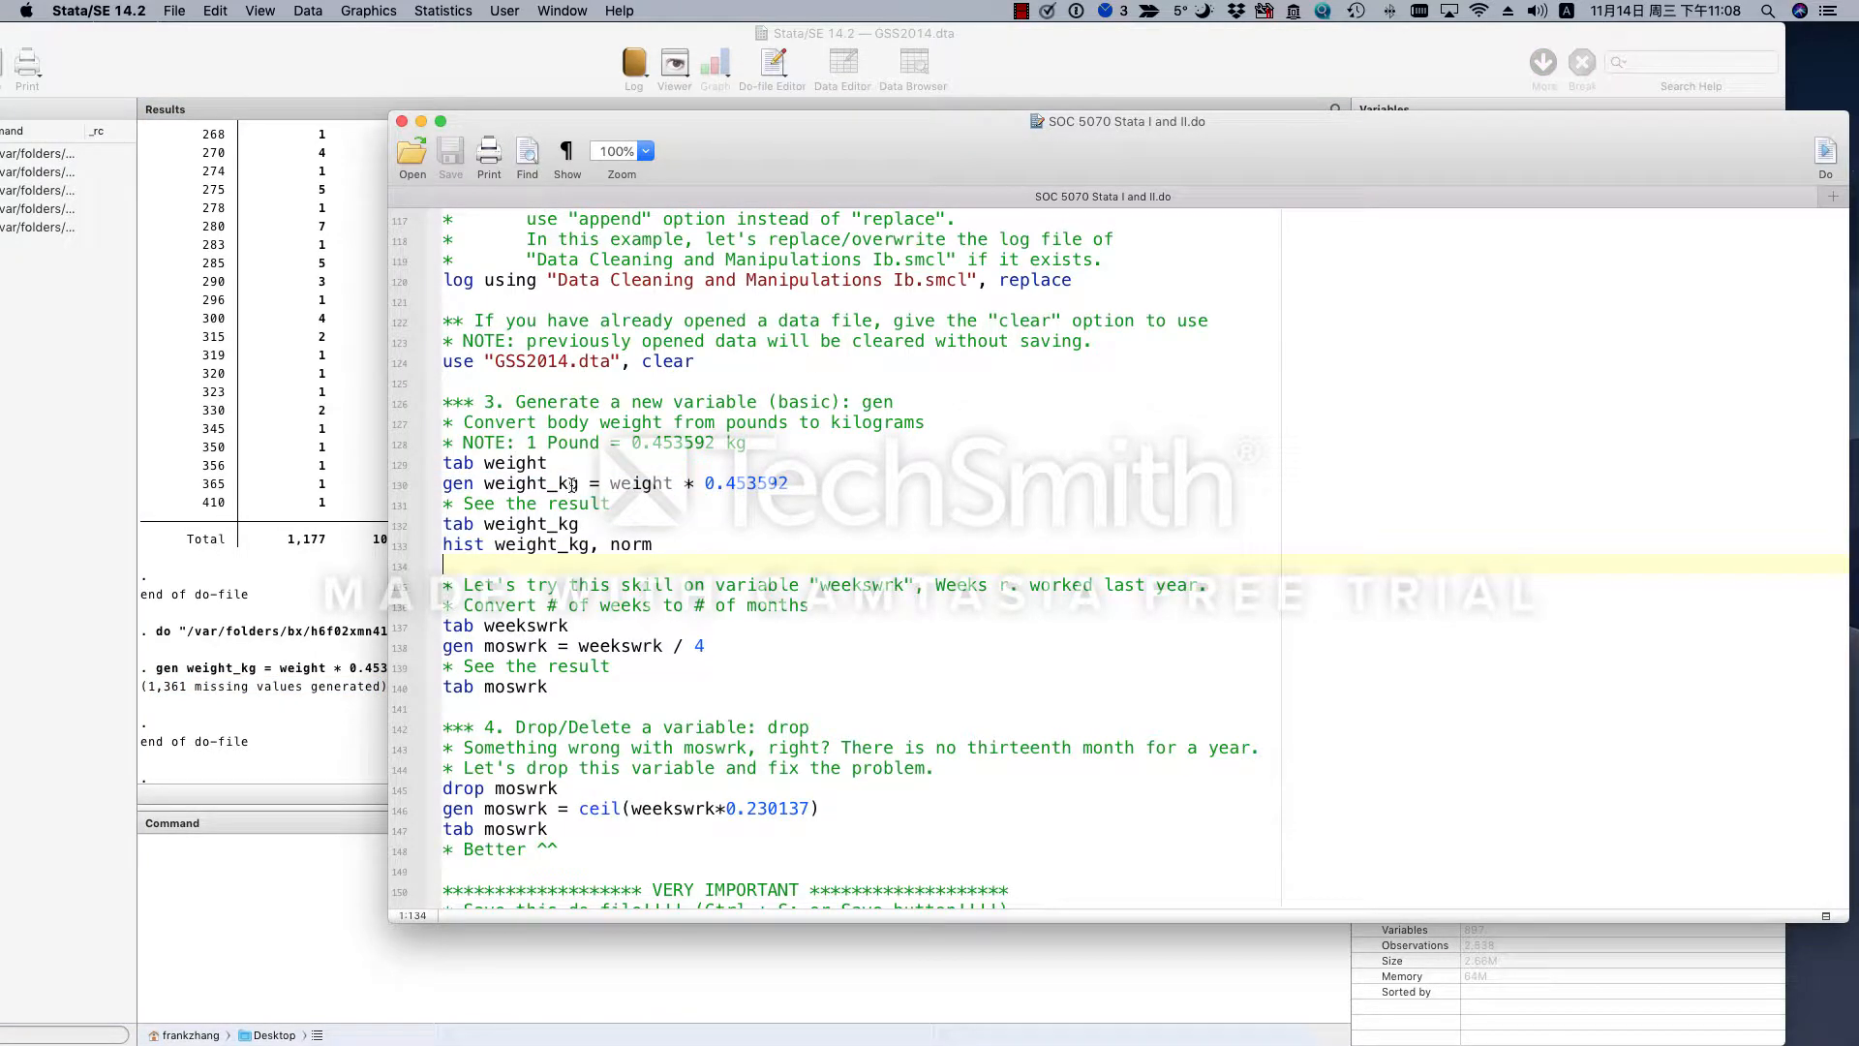
- Examine the tab weight_kg and hist weight_kg, norm lines, including the histogram command's variable and norm option
click(453, 484)
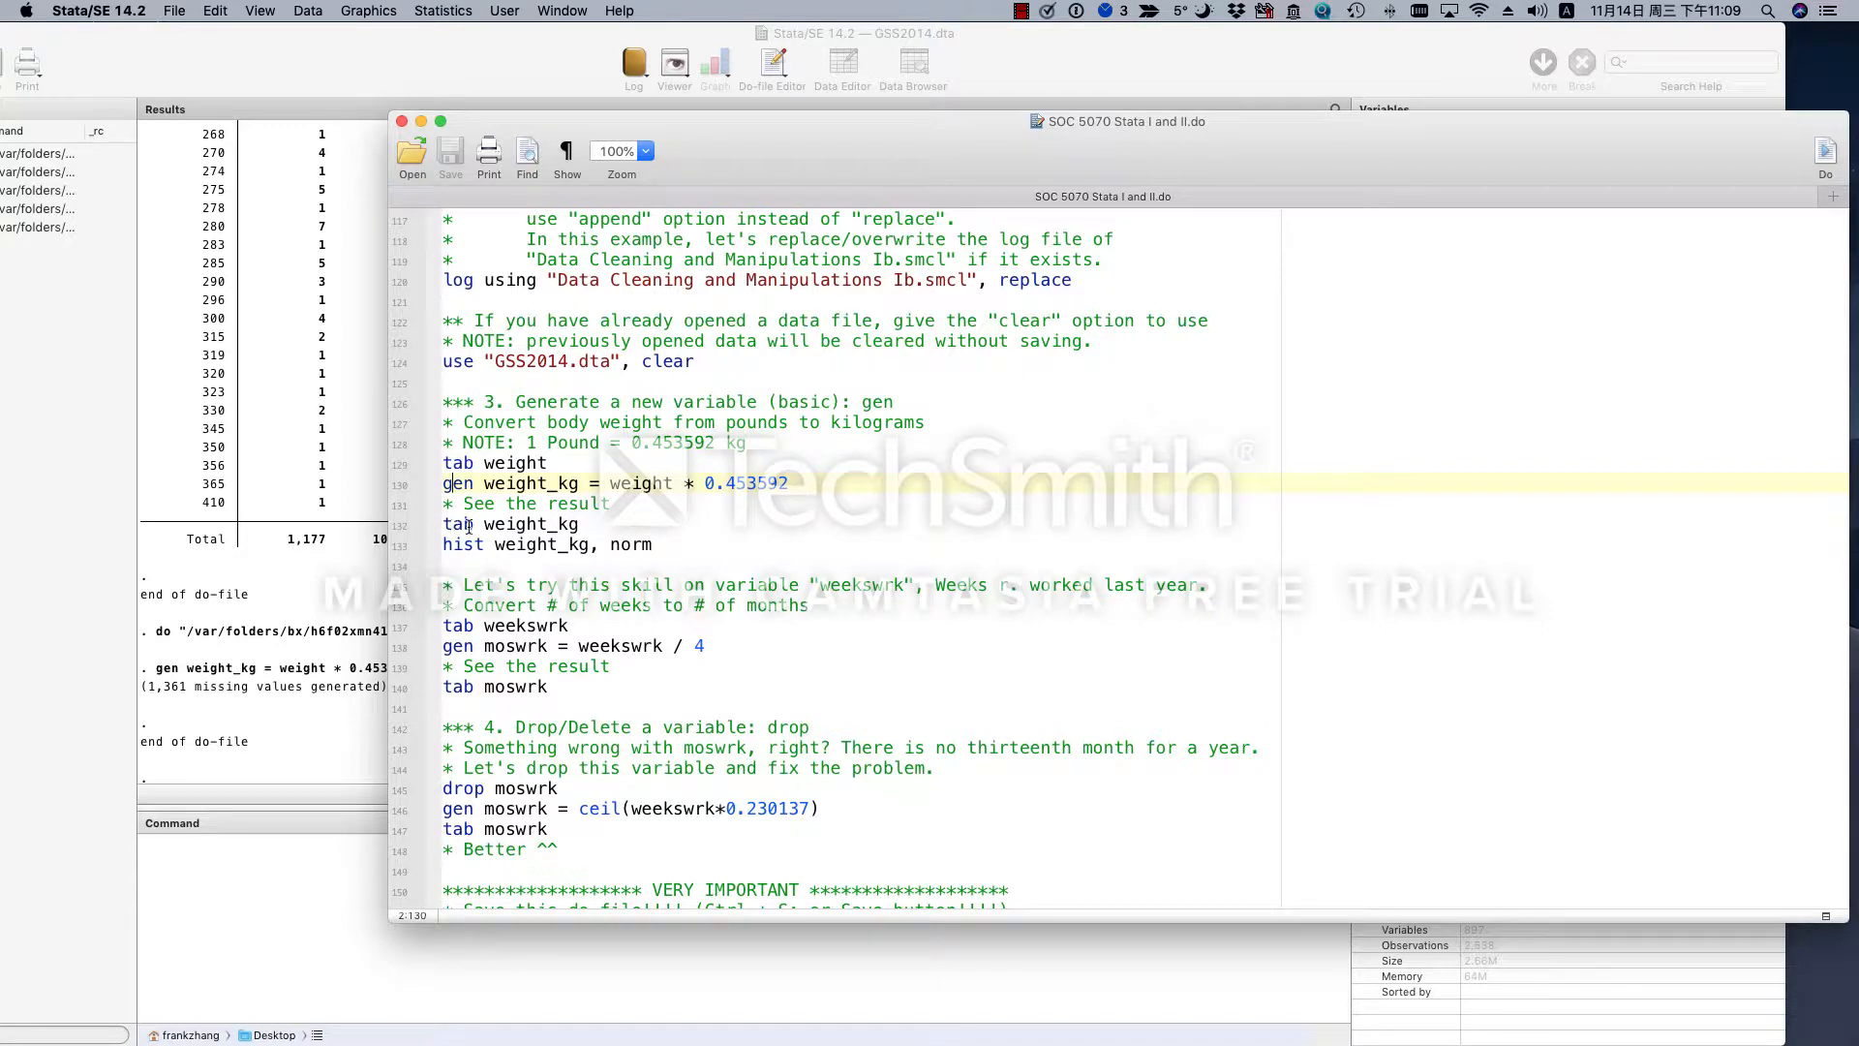
triple_click(565, 524)
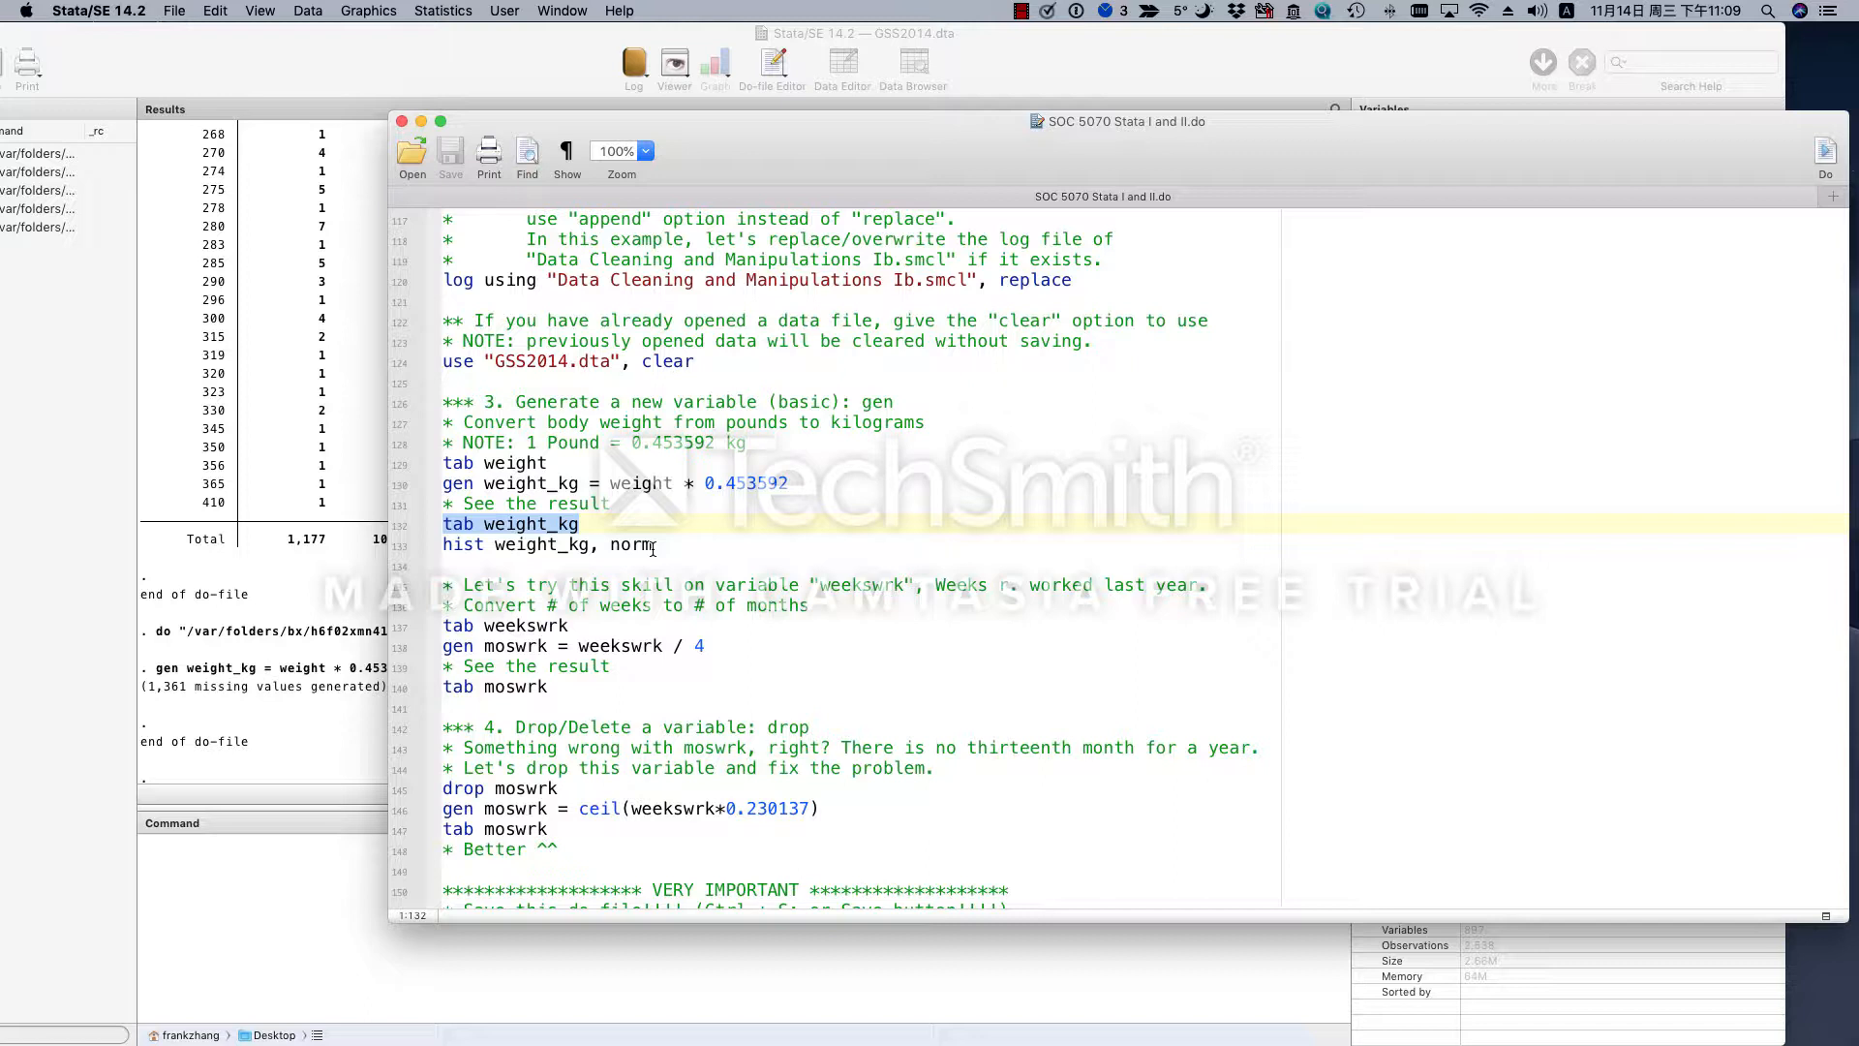
drag(652, 549, 636, 547)
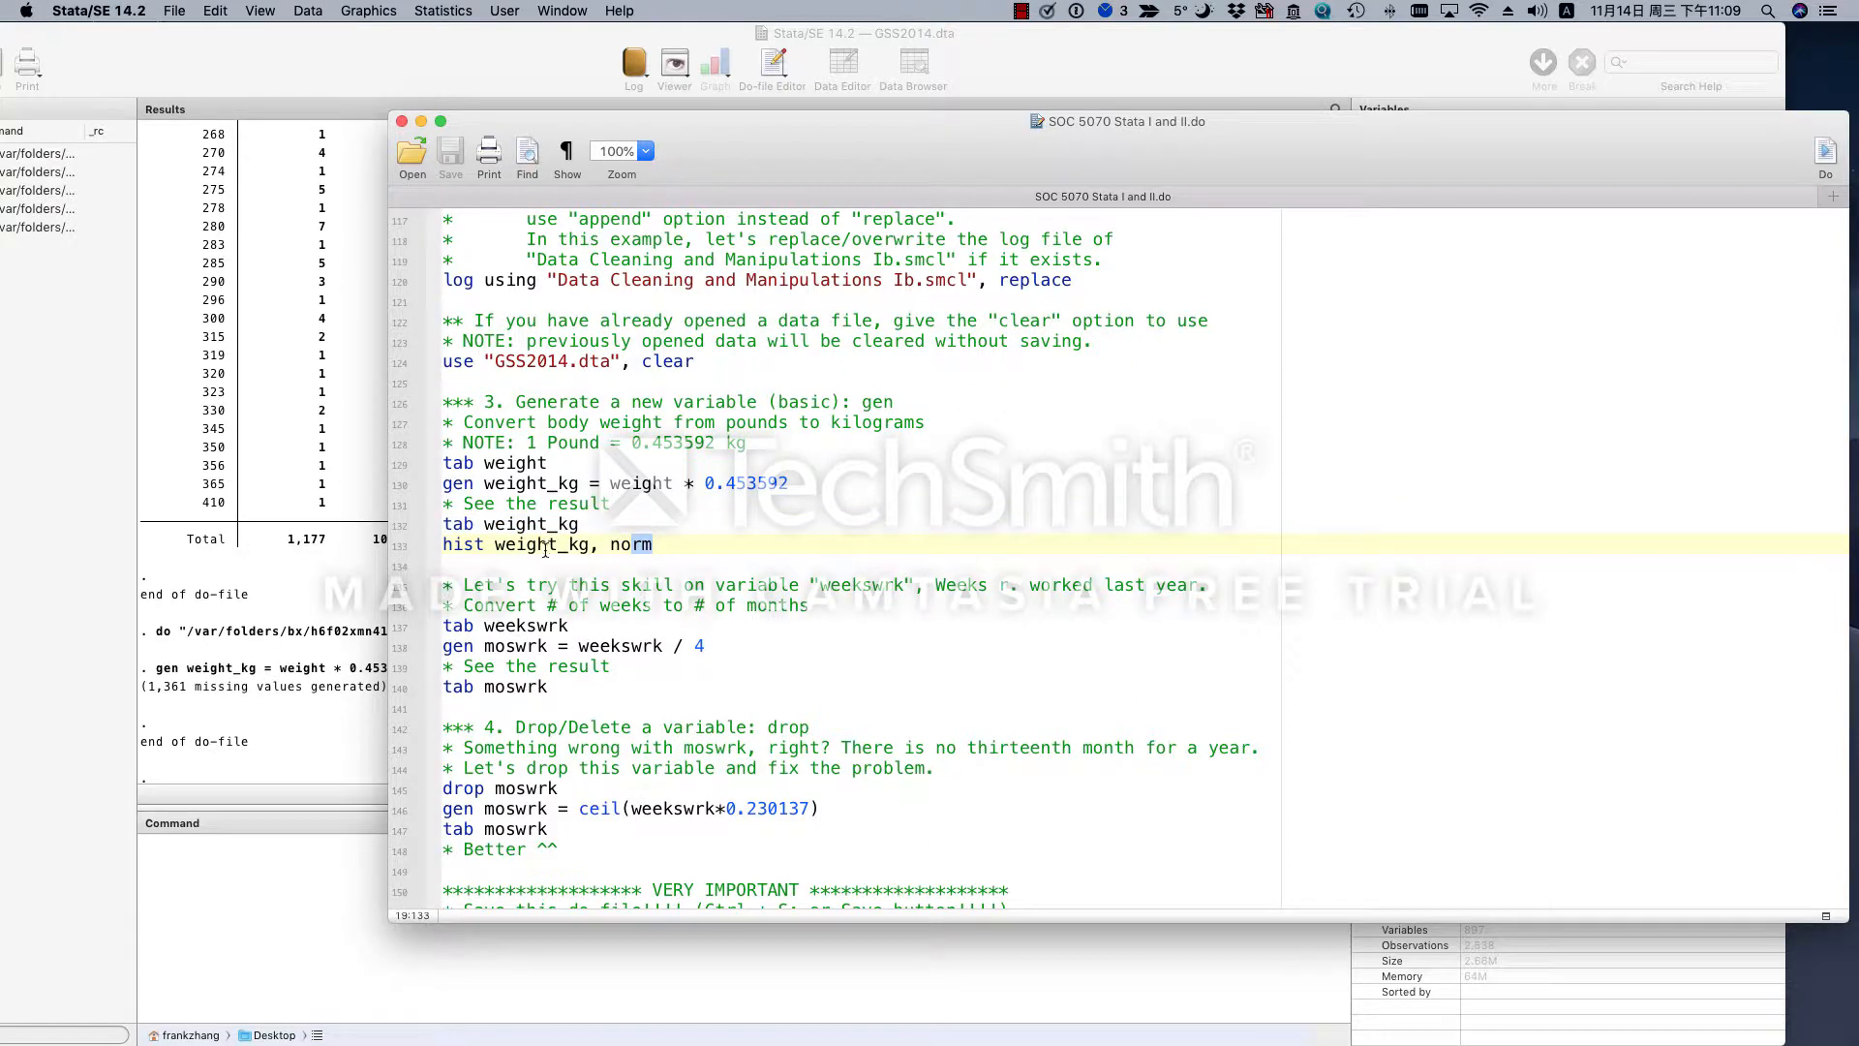
double_click(469, 545)
click(486, 545)
double_click(521, 545)
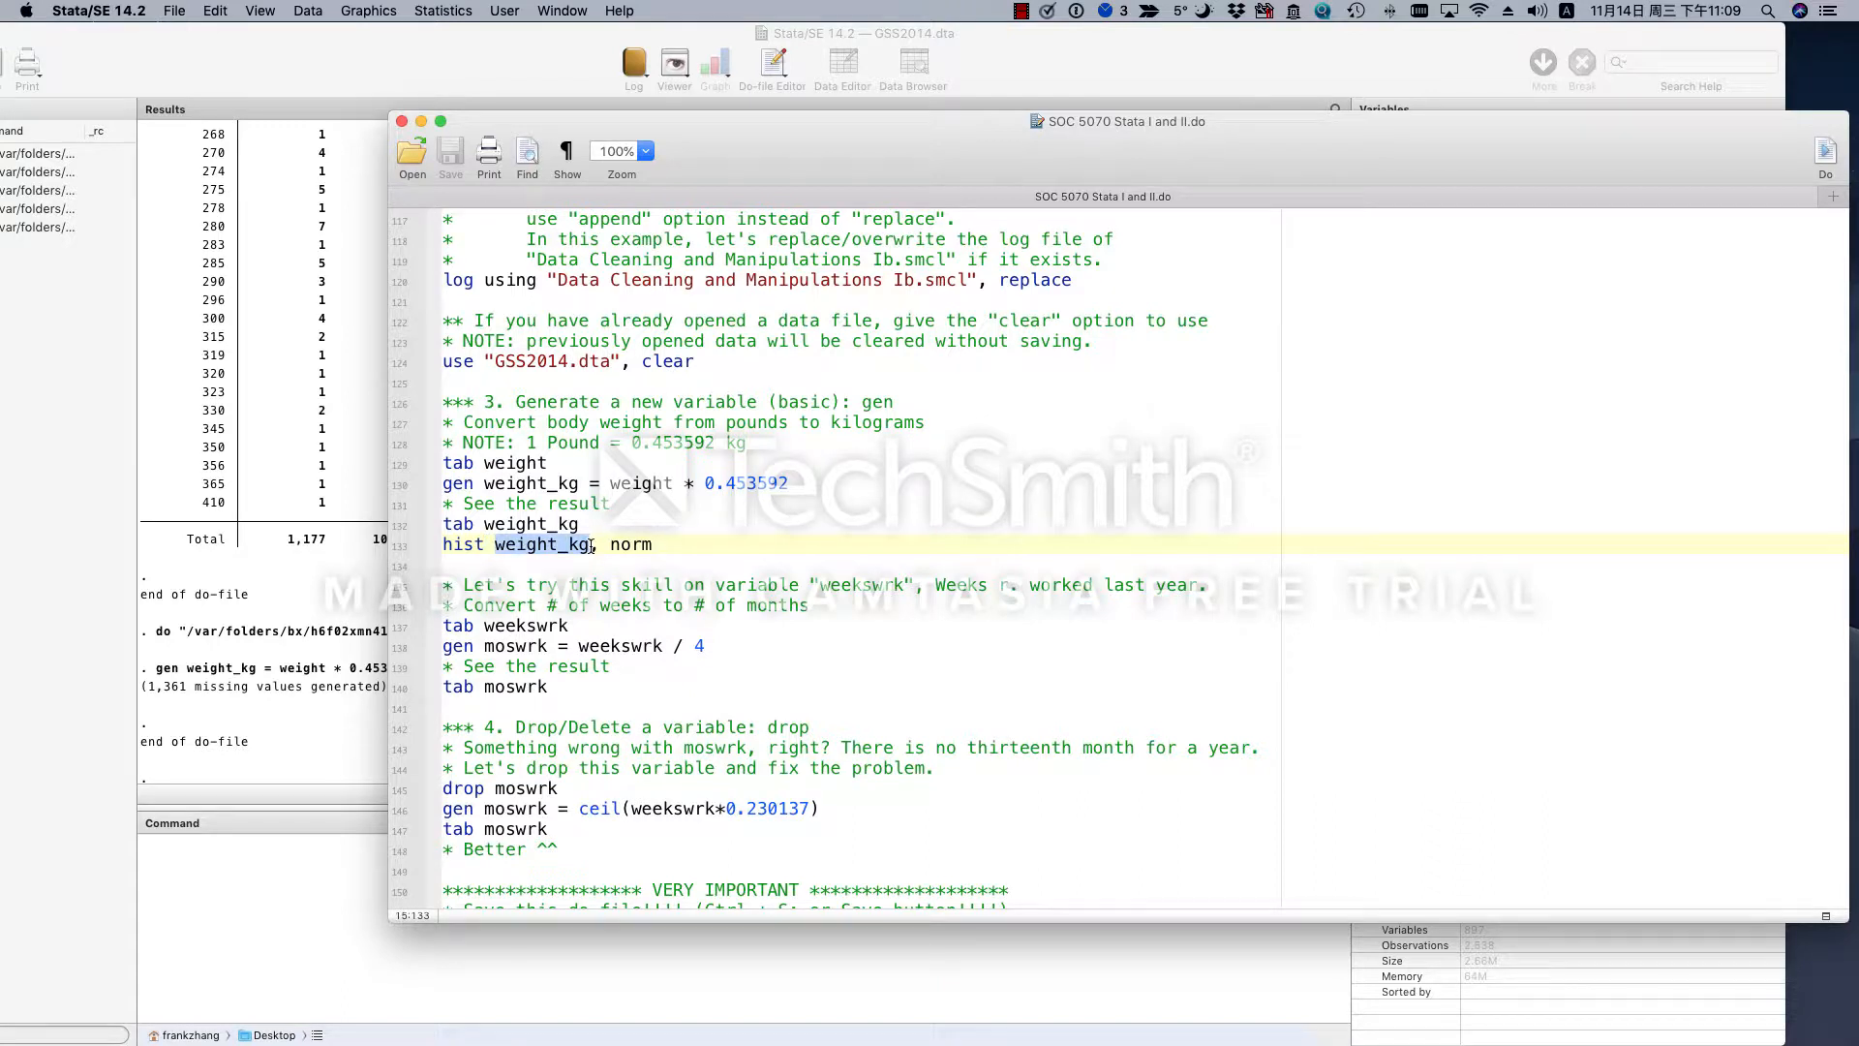
drag(654, 546, 592, 548)
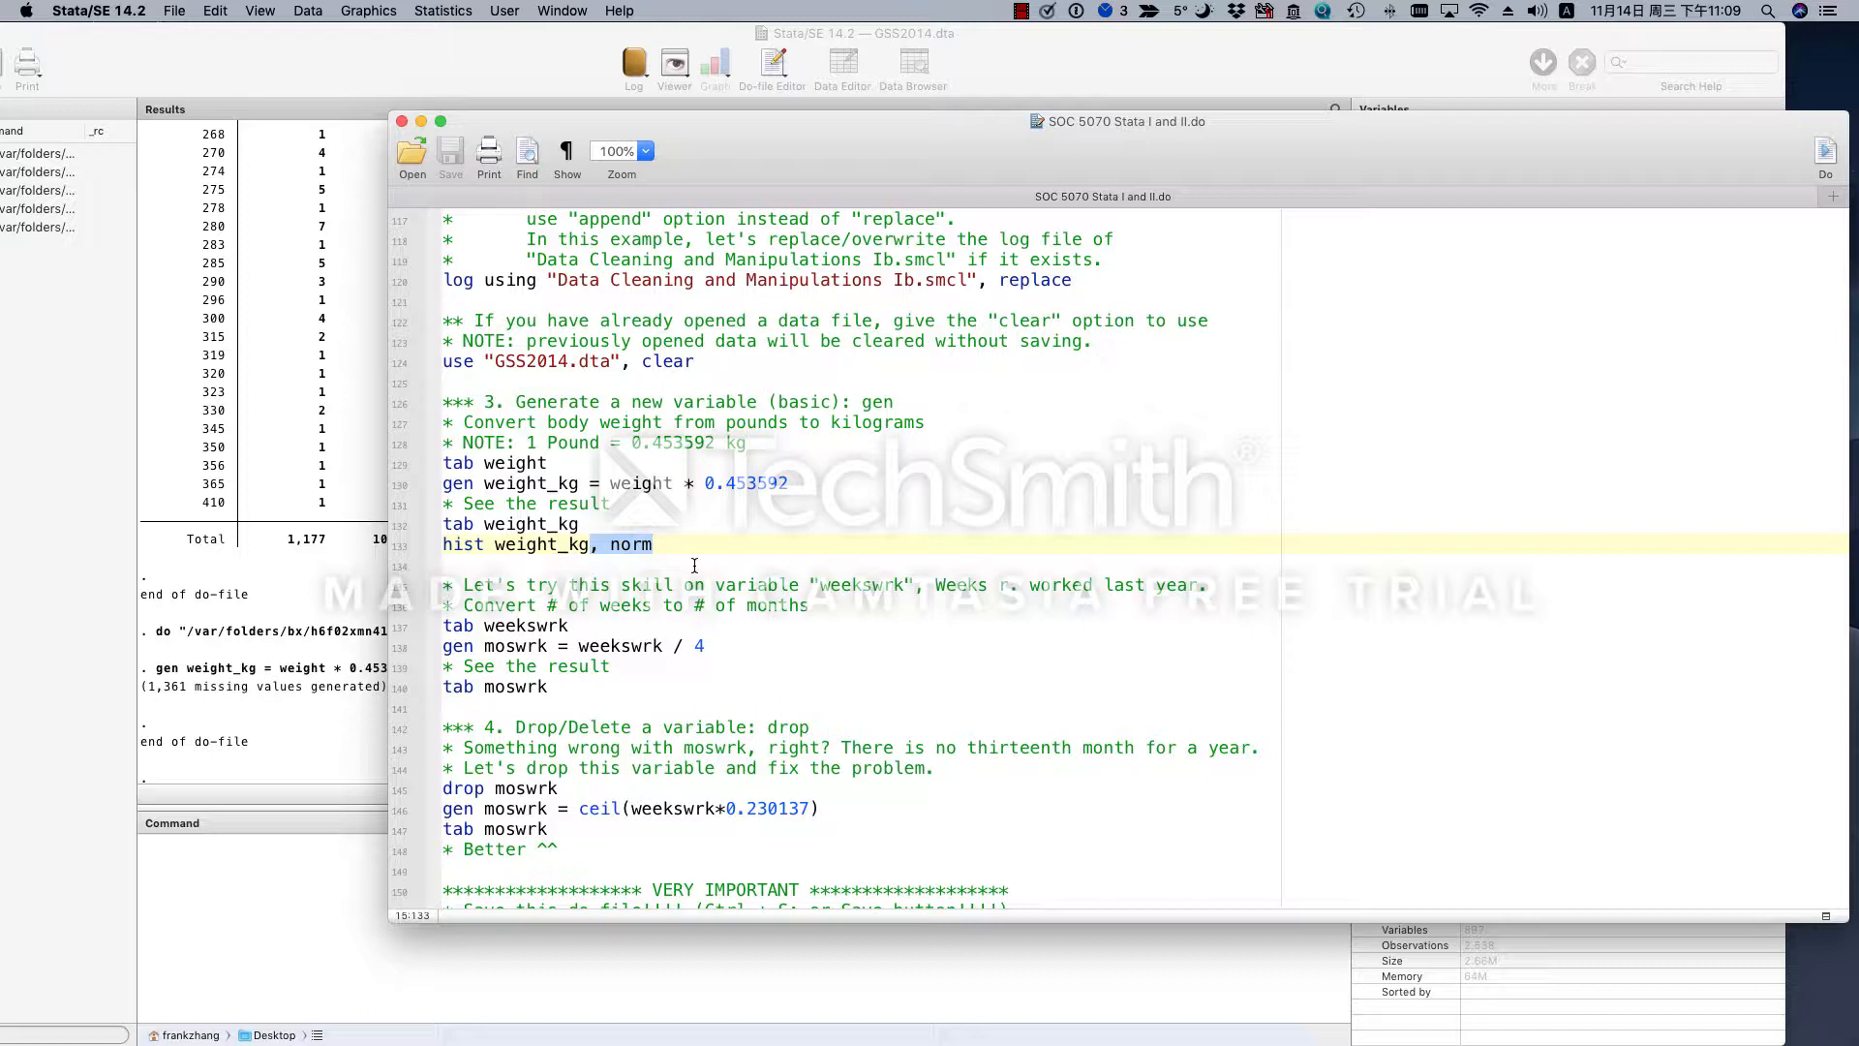
double_click(558, 545)
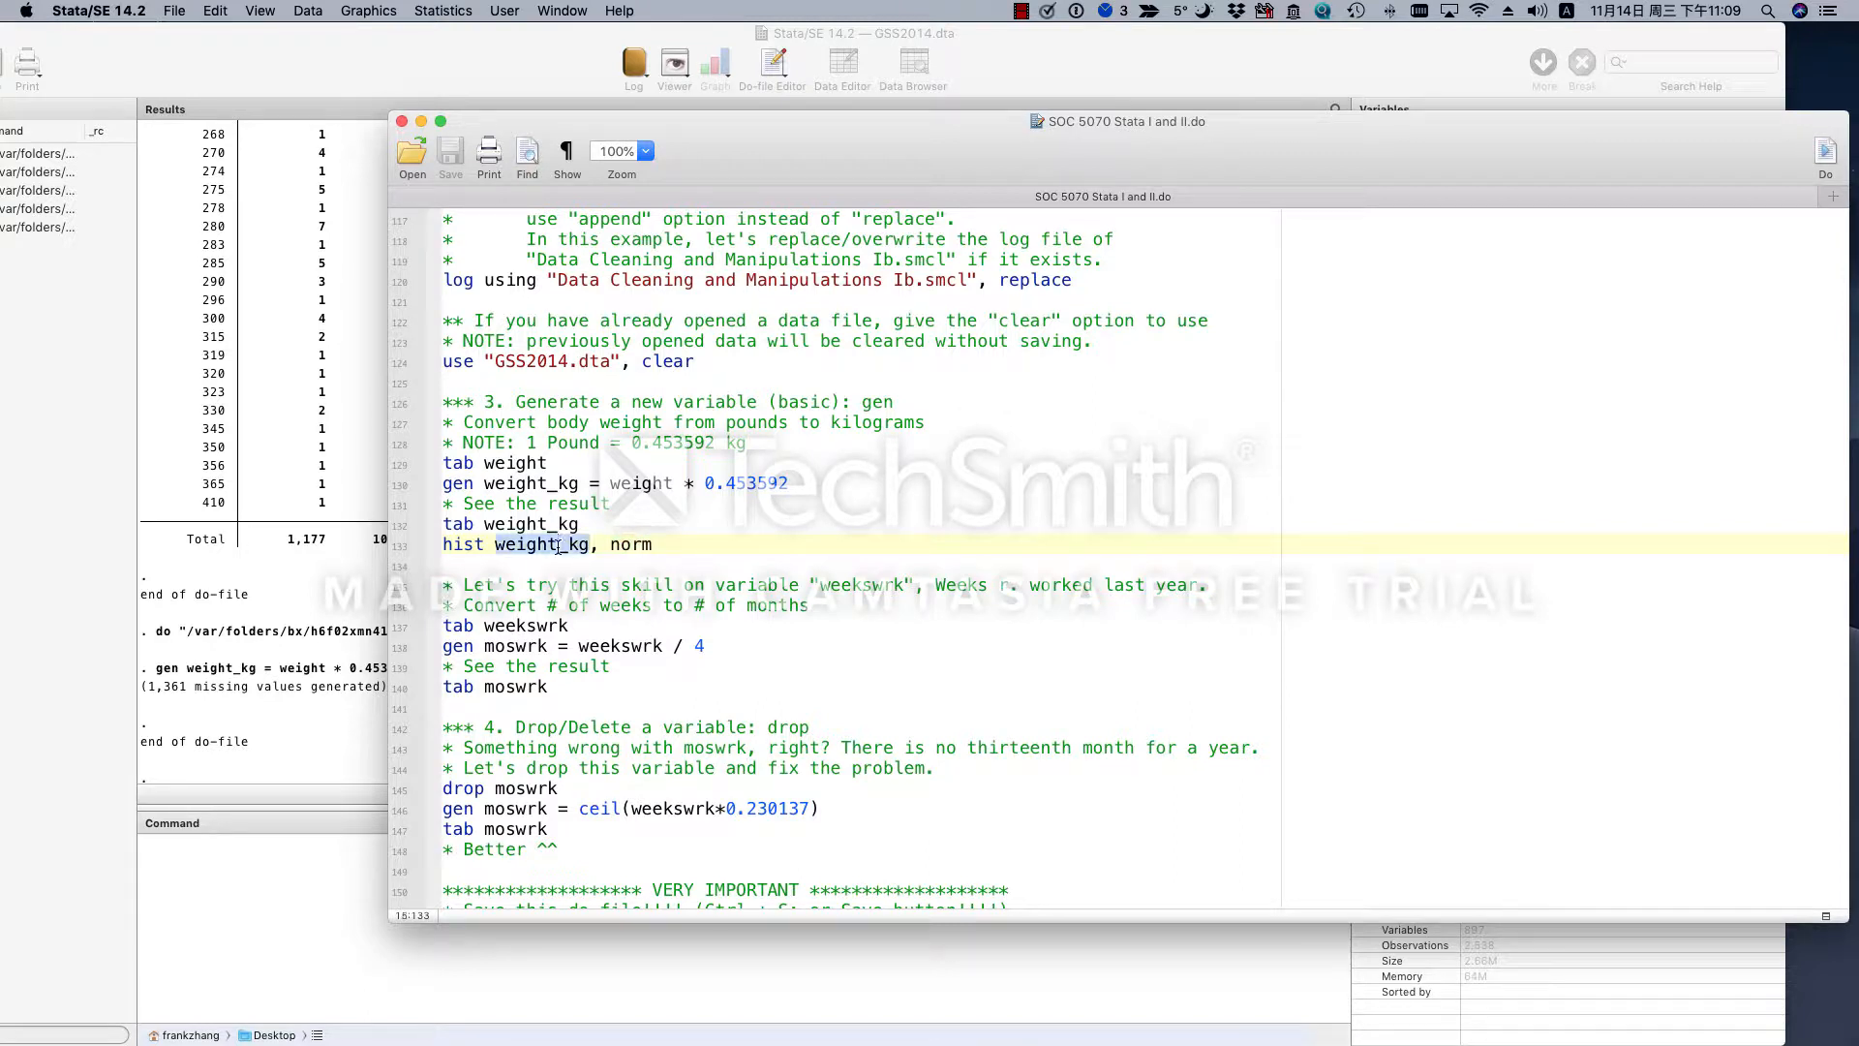
click(724, 541)
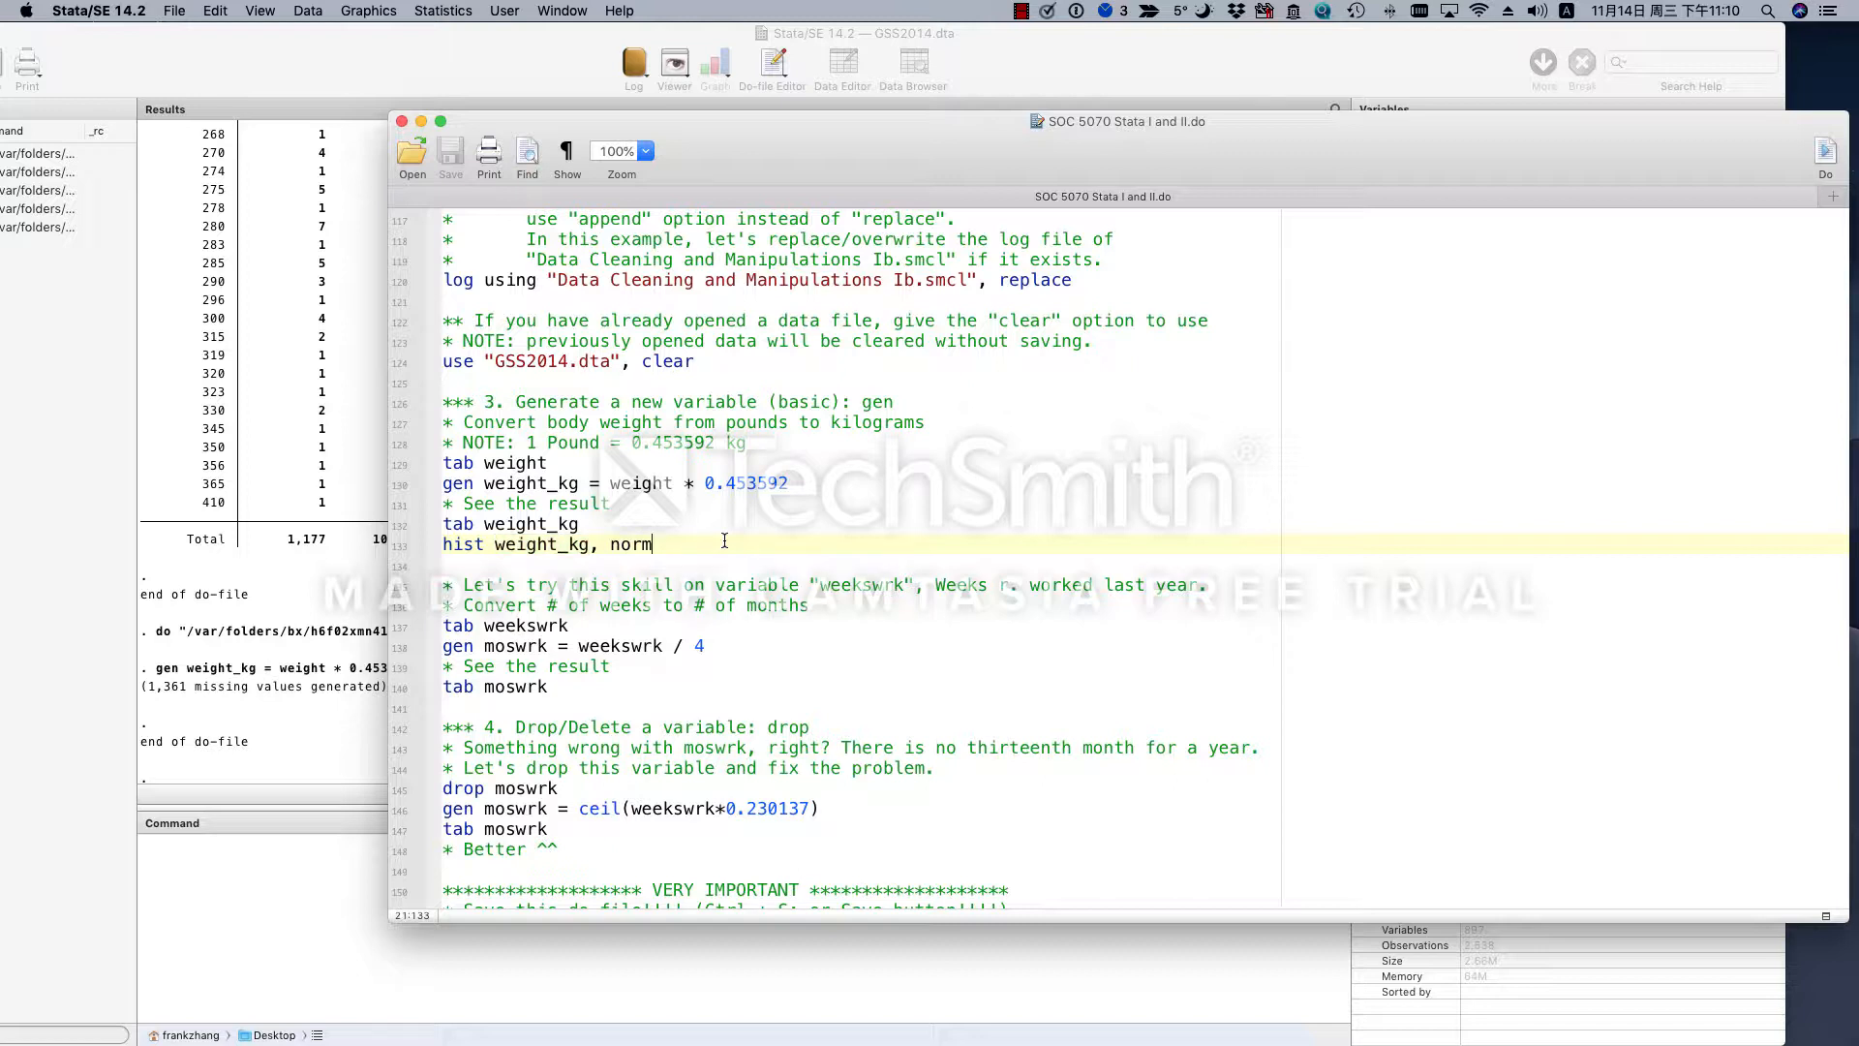
- Run only the hist weight_kg, norm line, view the histogram, and close the graph to return to the do-file
drag(740, 545, 422, 539)
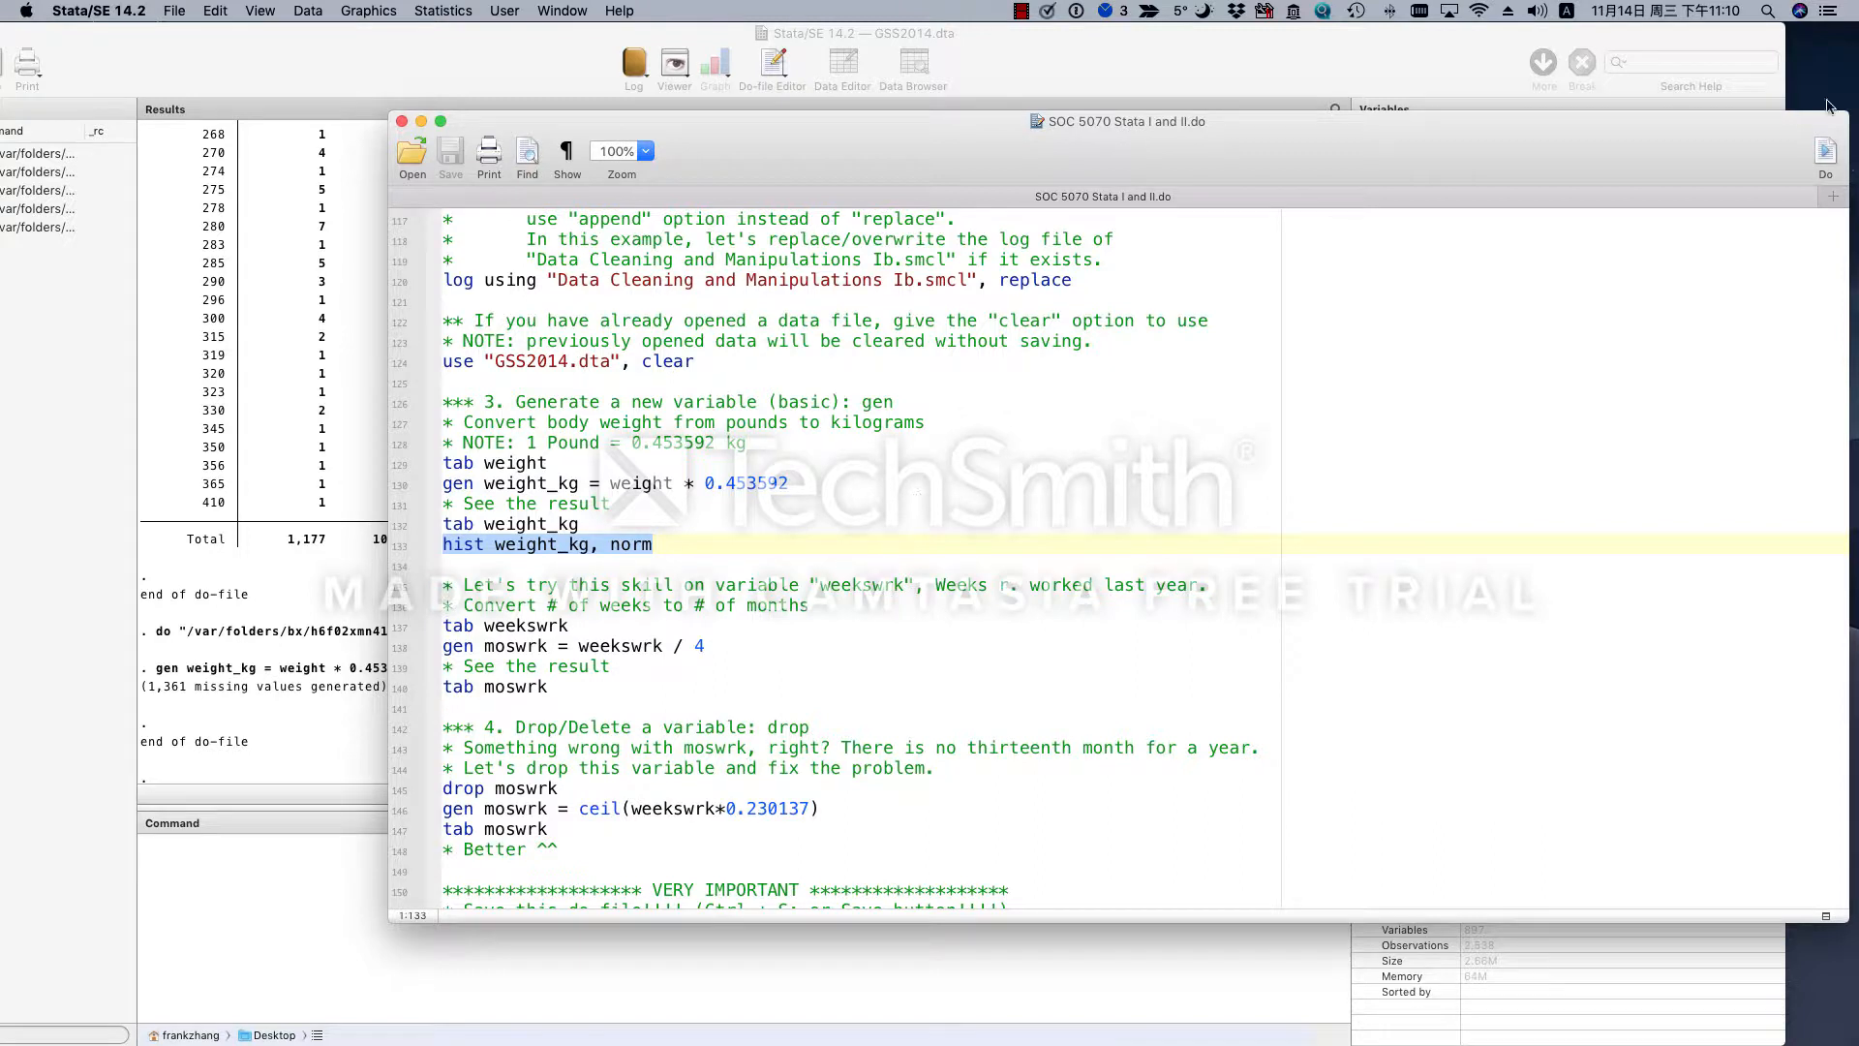
click(1827, 159)
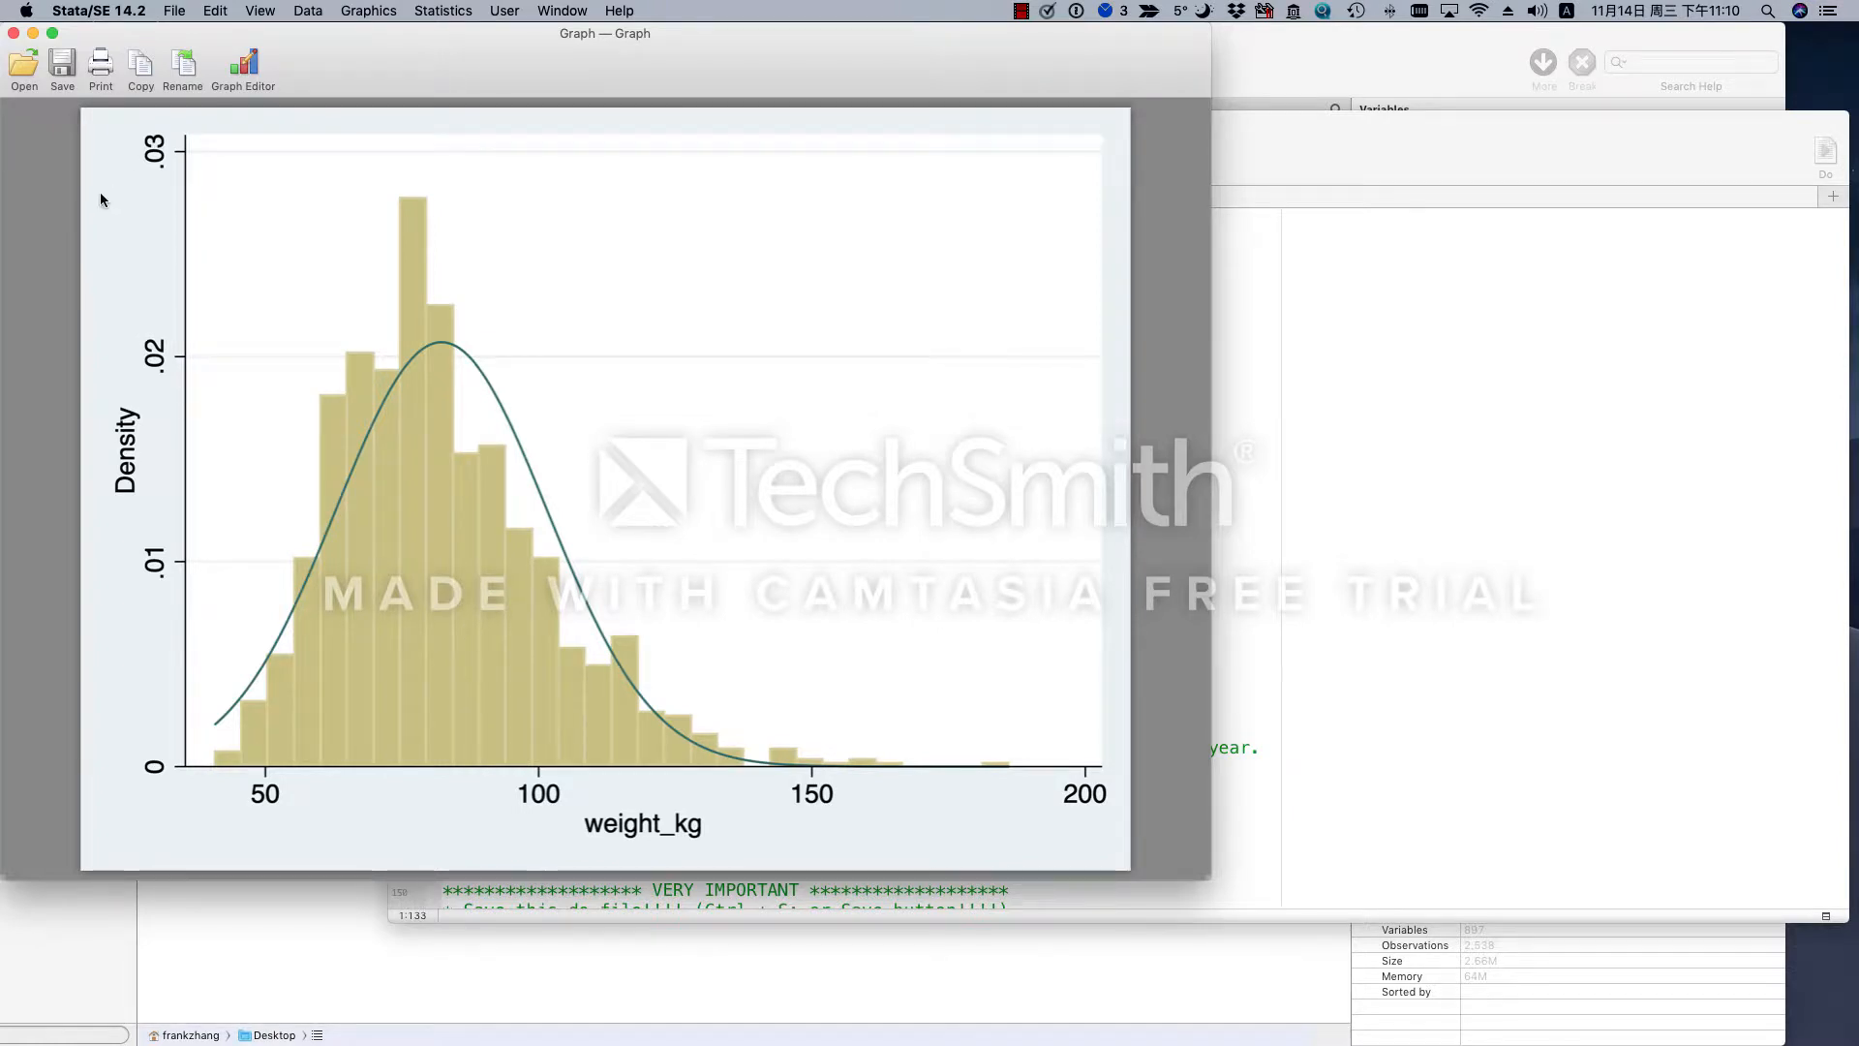
click(14, 34)
click(675, 620)
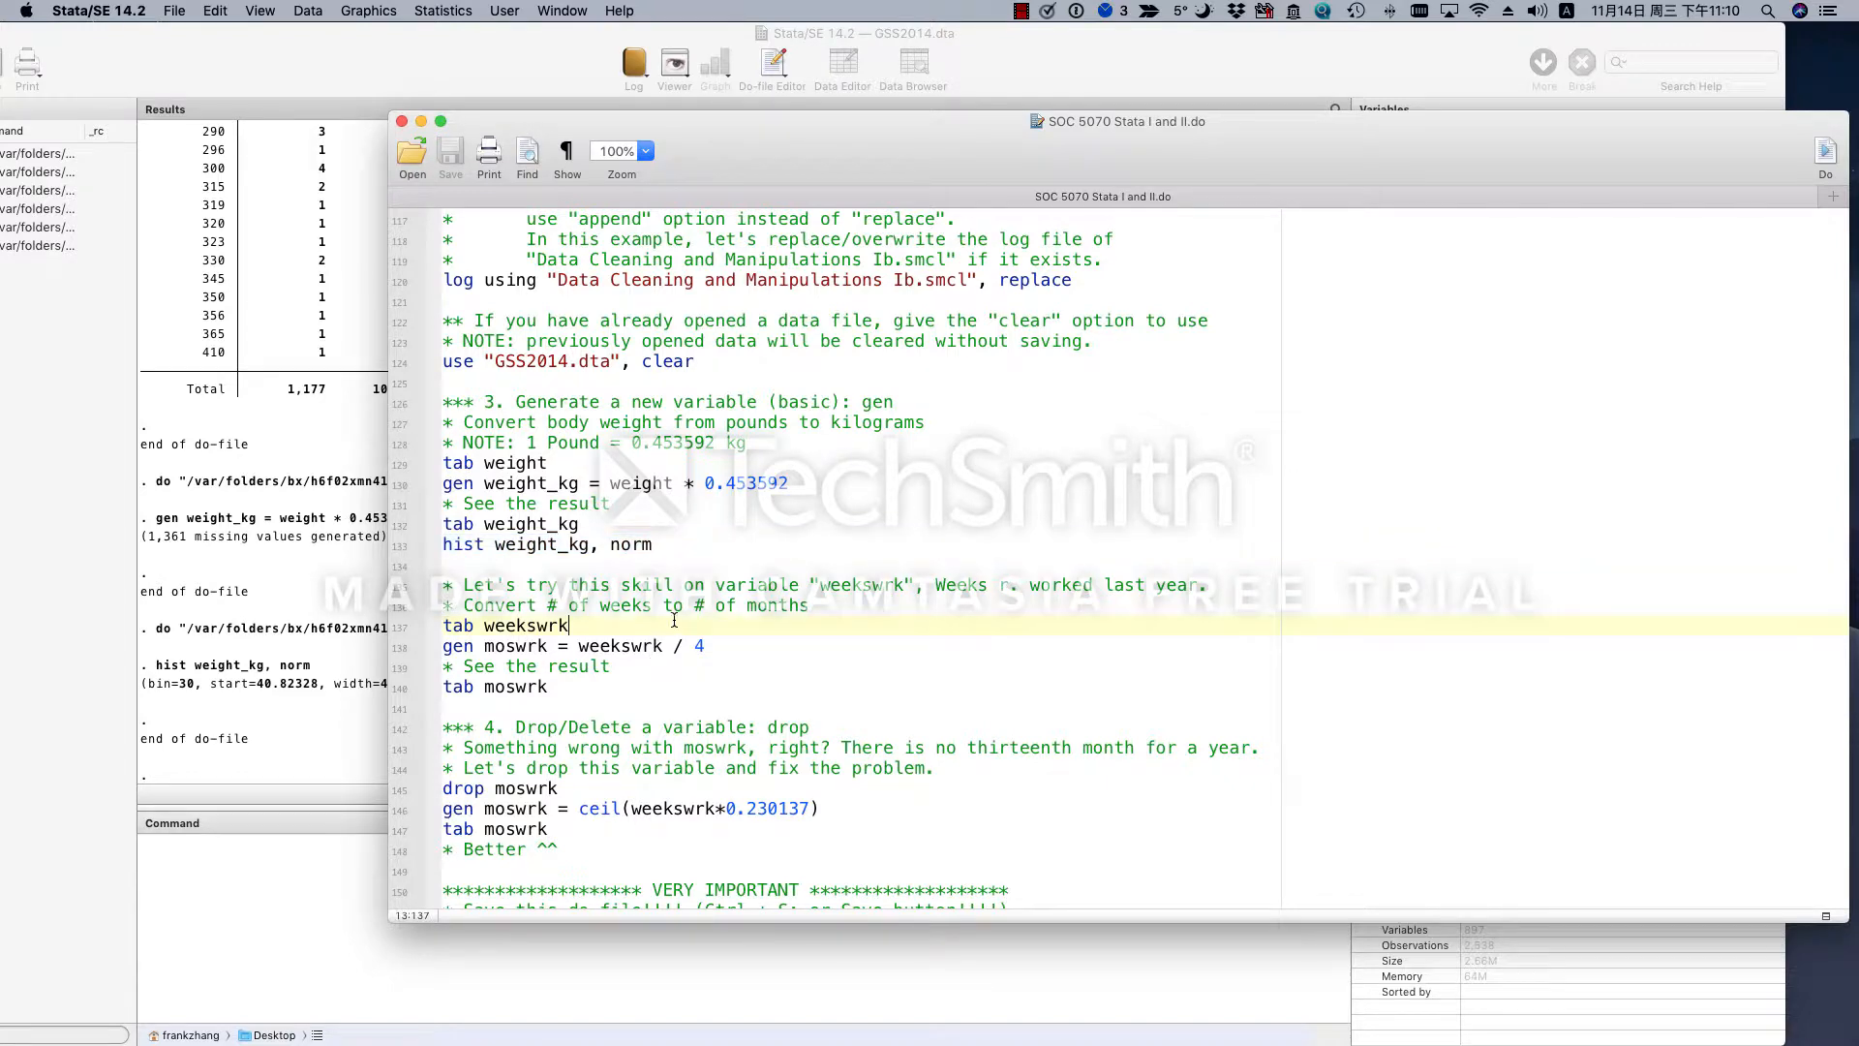
- Run only the tab weekswrk line and continue the paused frequency table to its remaining rows
scroll(852, 612, down, 5)
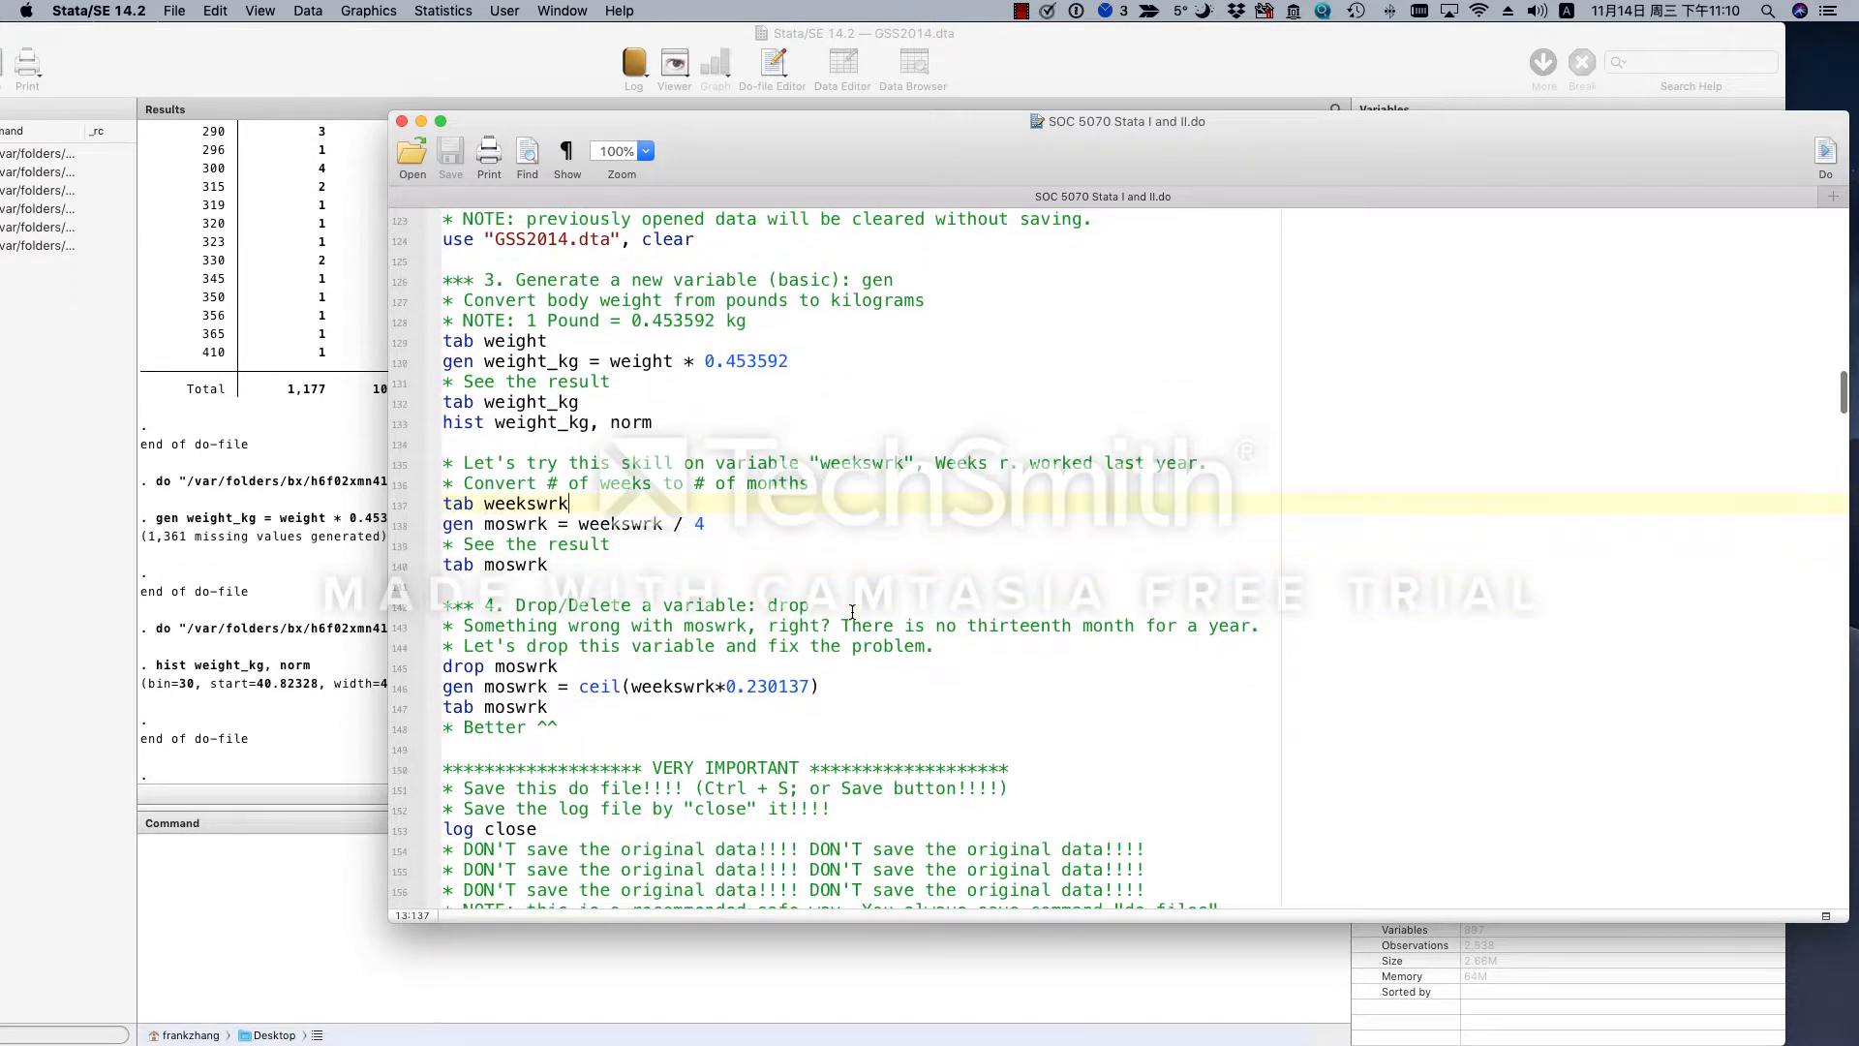
scroll(852, 612, down, 4)
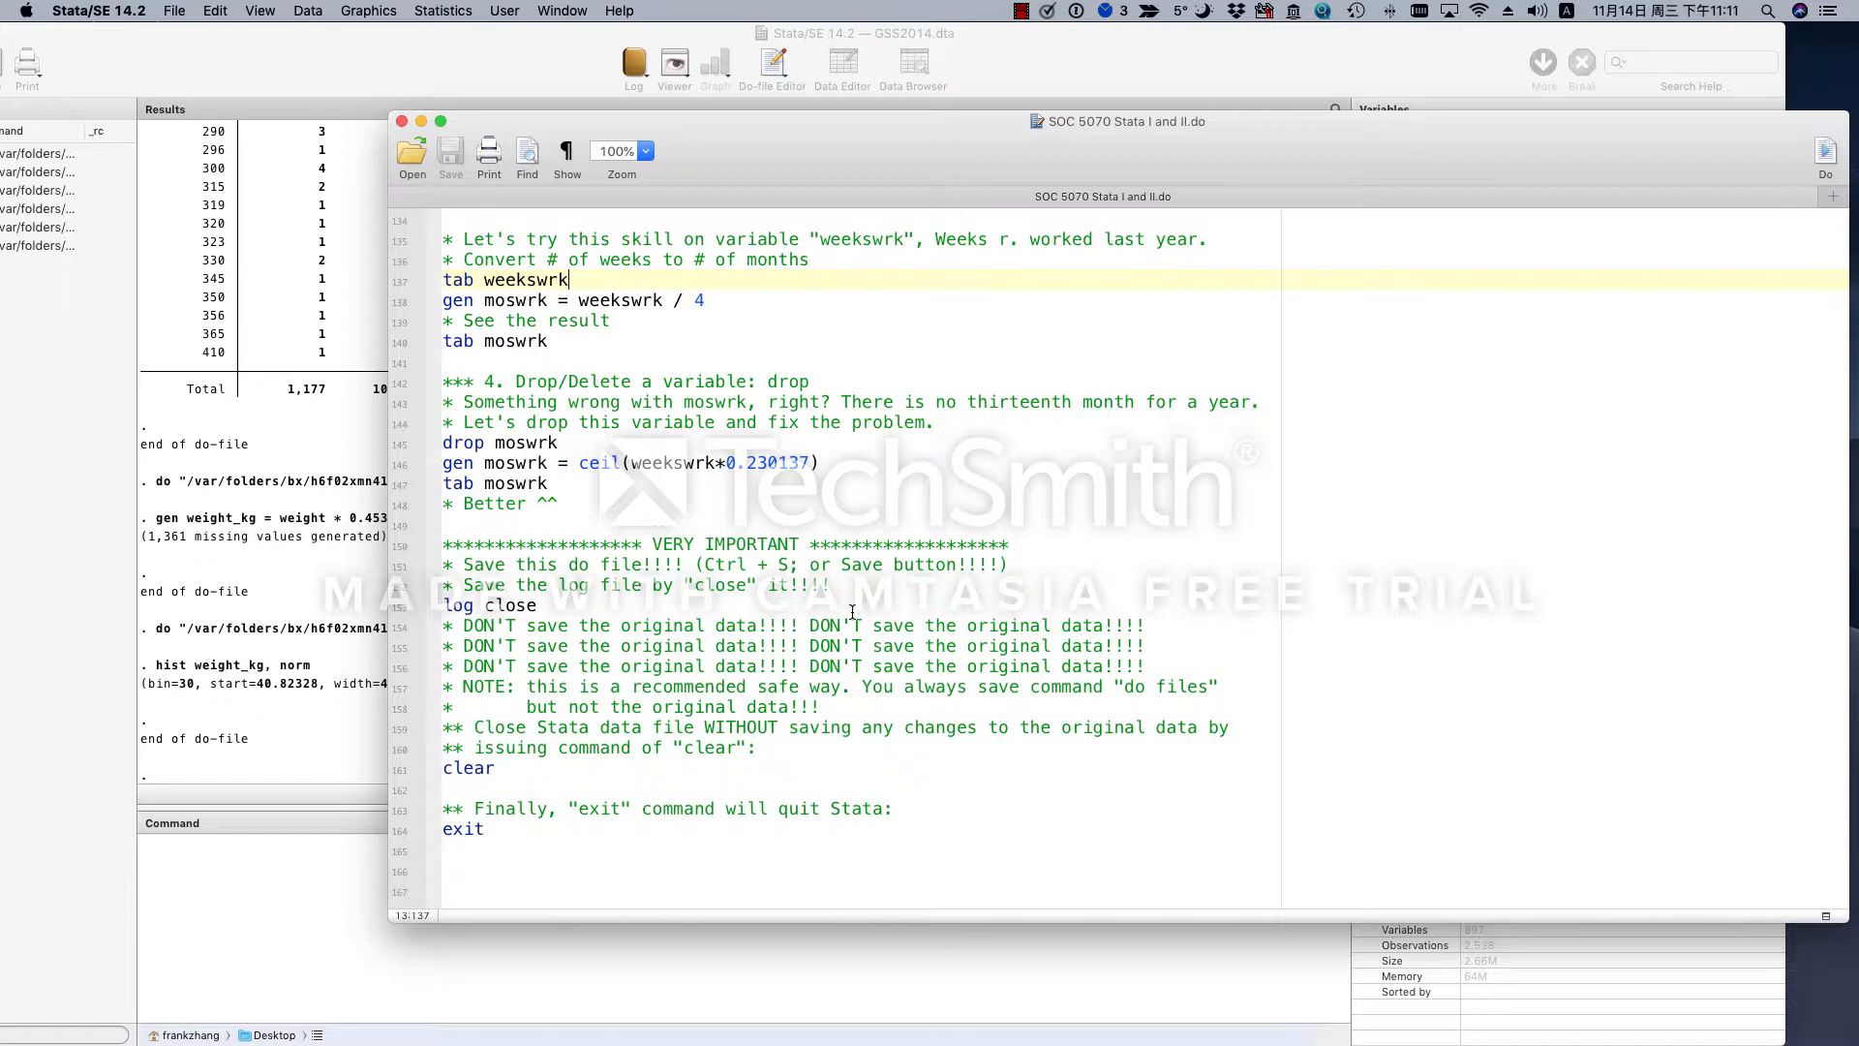
drag(567, 280, 440, 281)
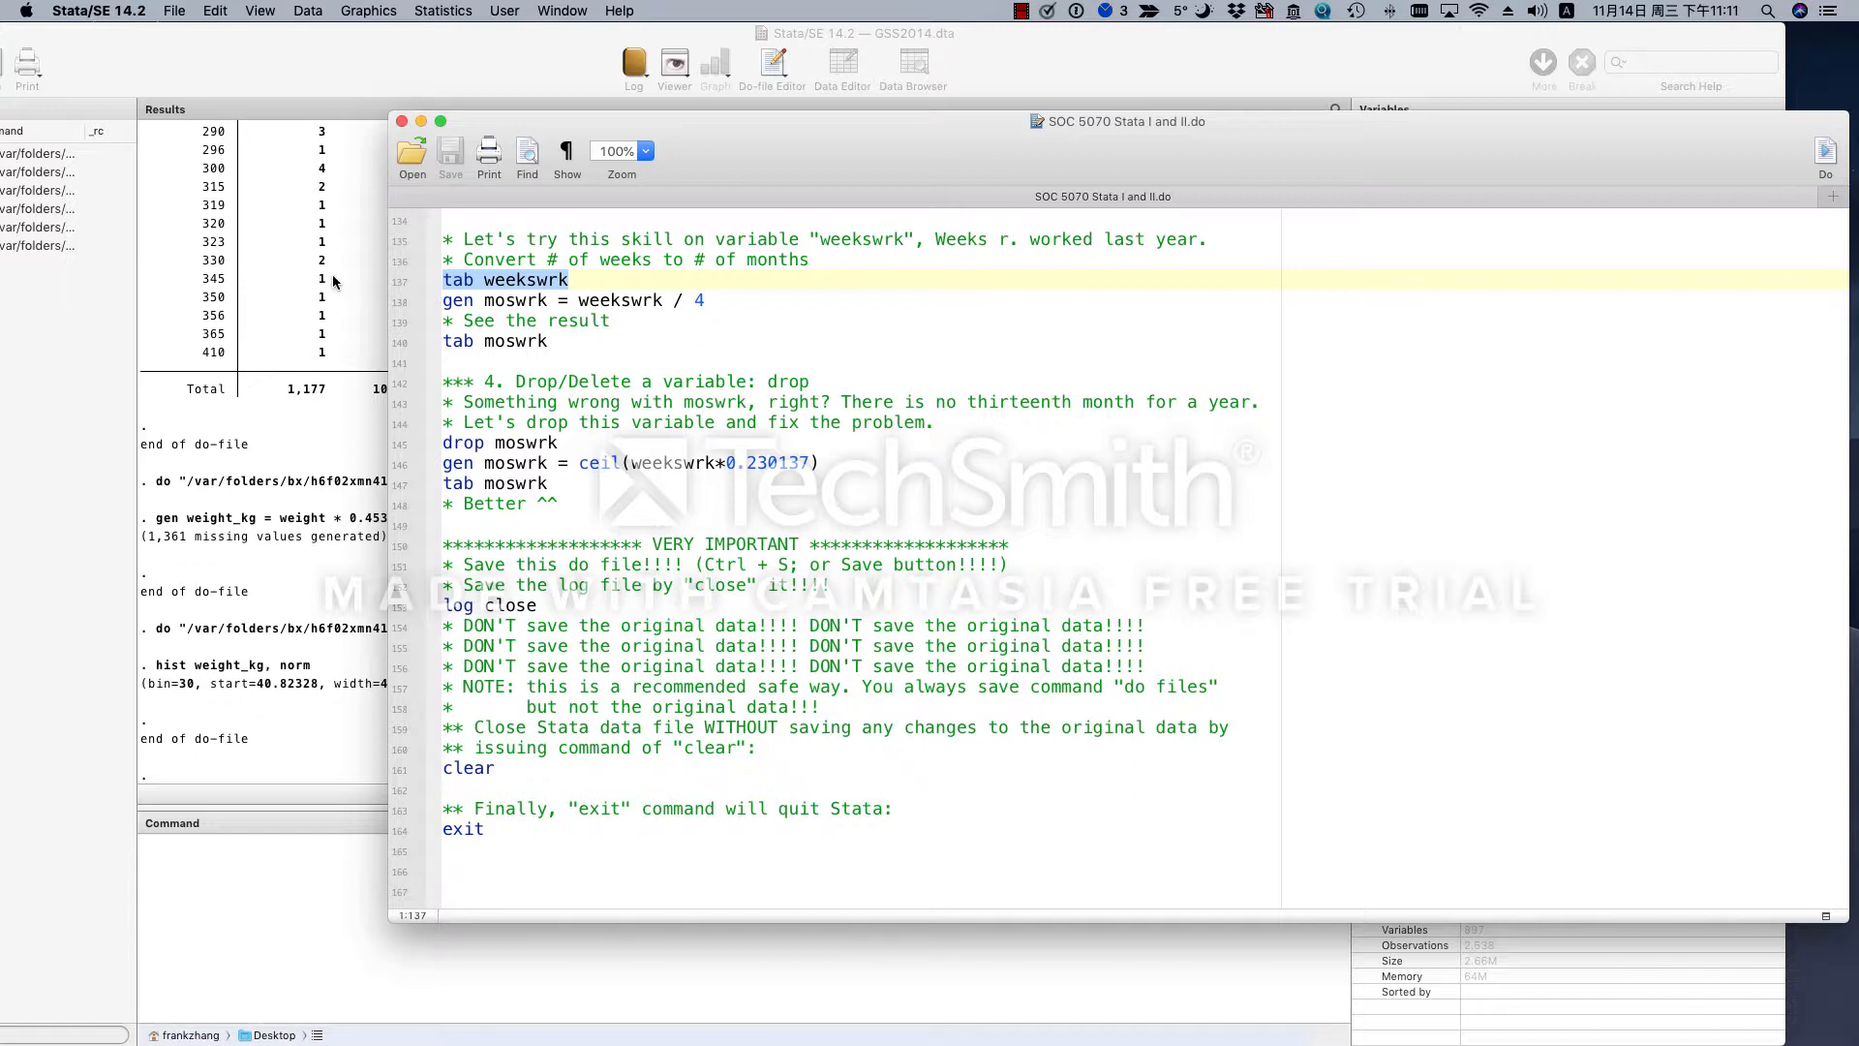
click(1827, 157)
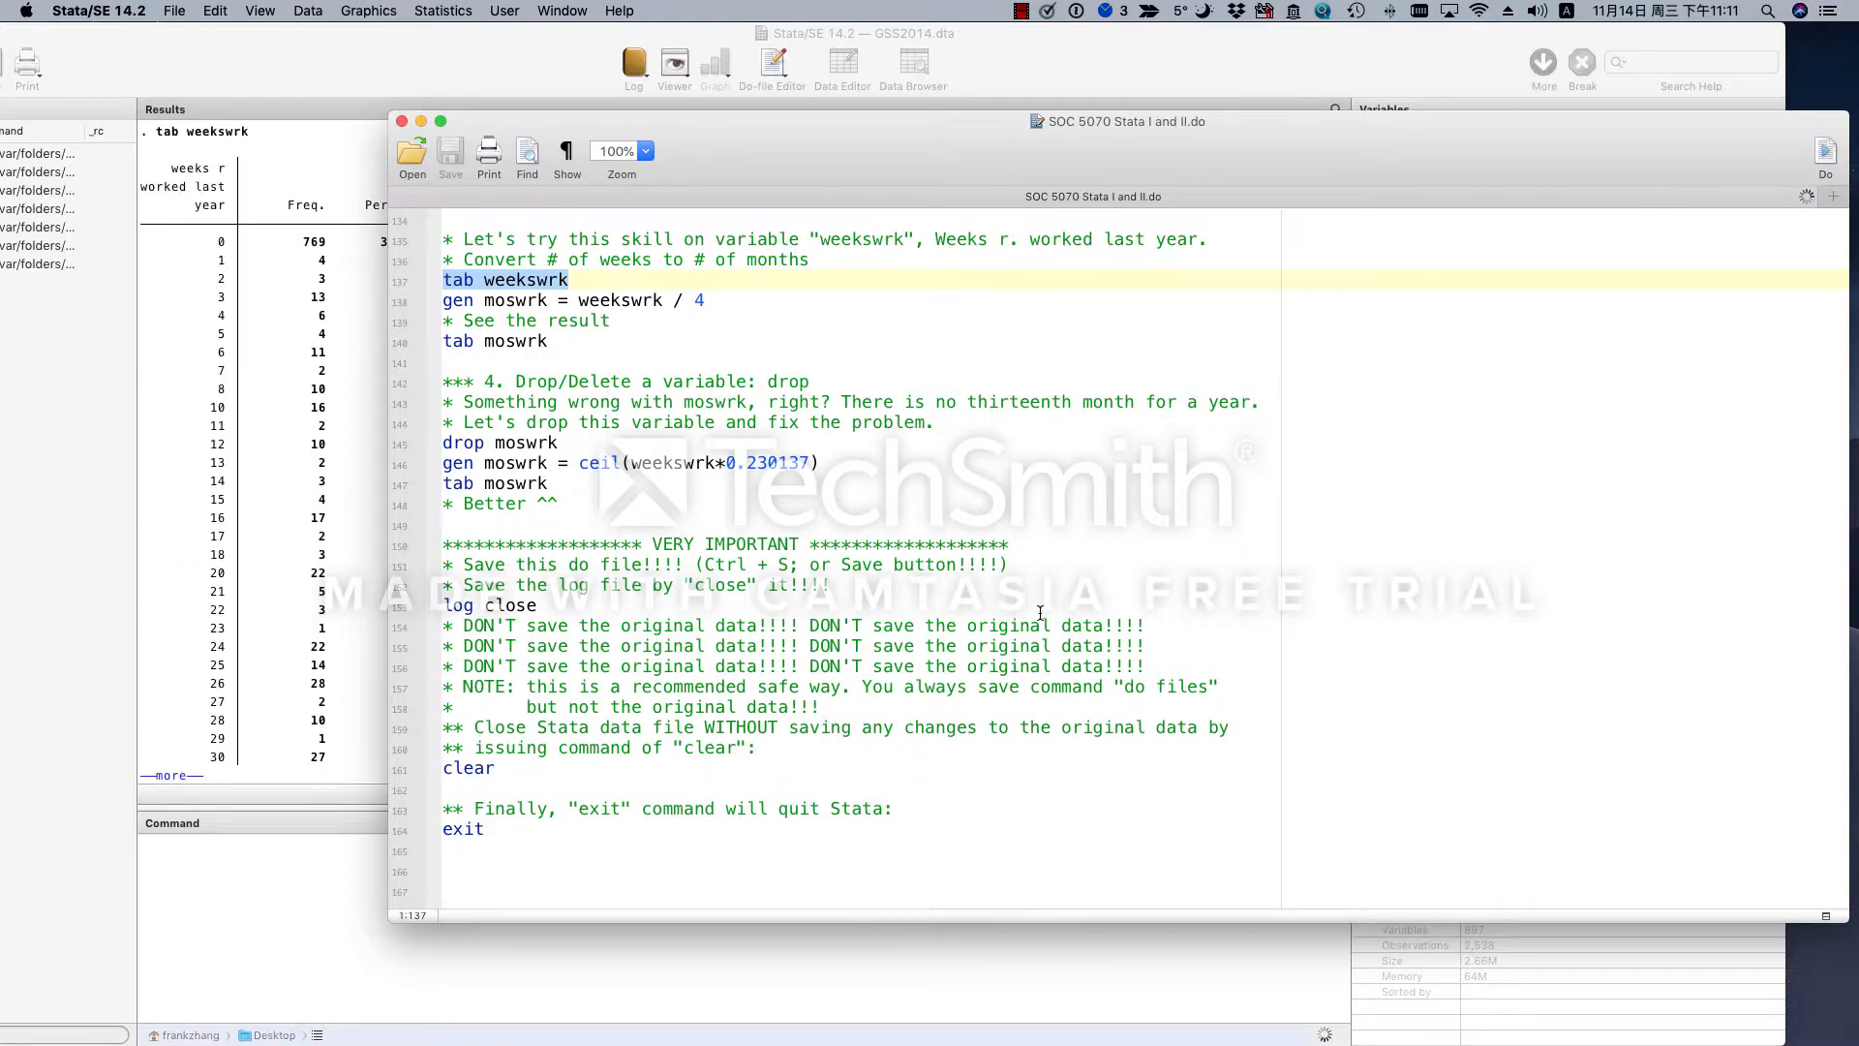
click(264, 642)
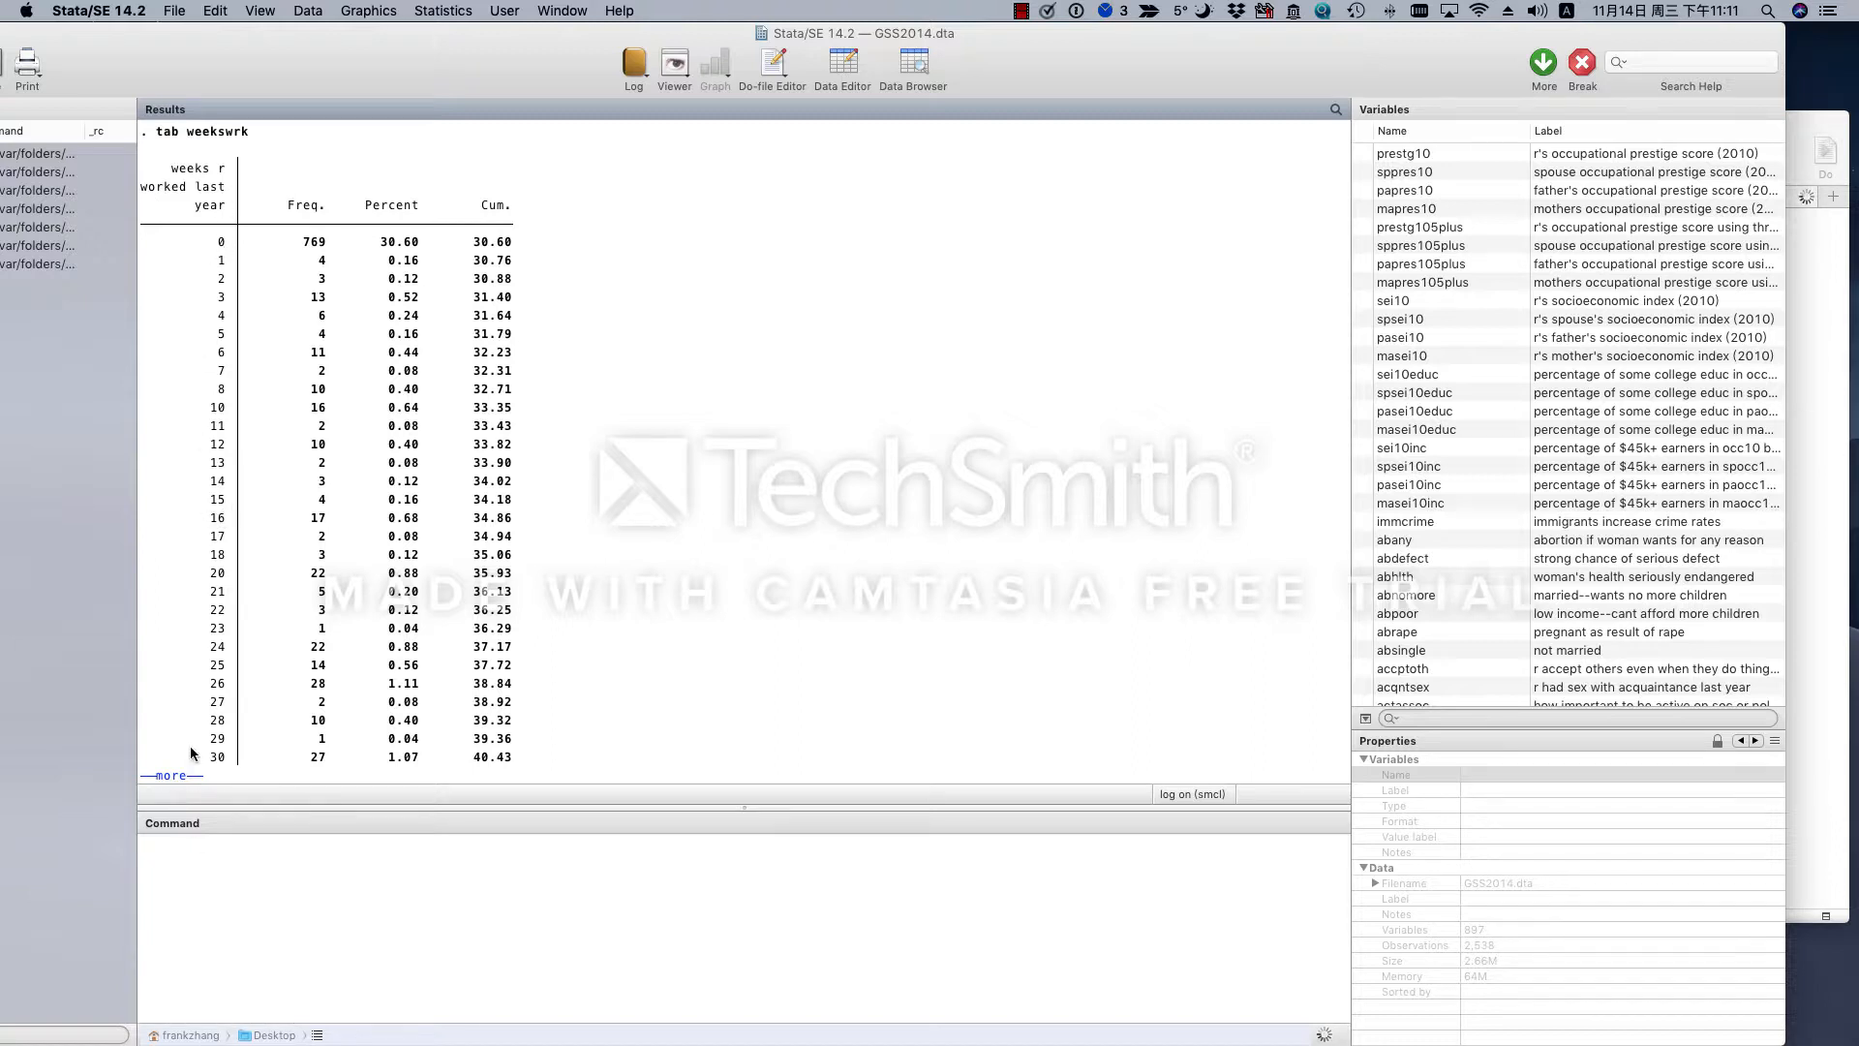
click(186, 777)
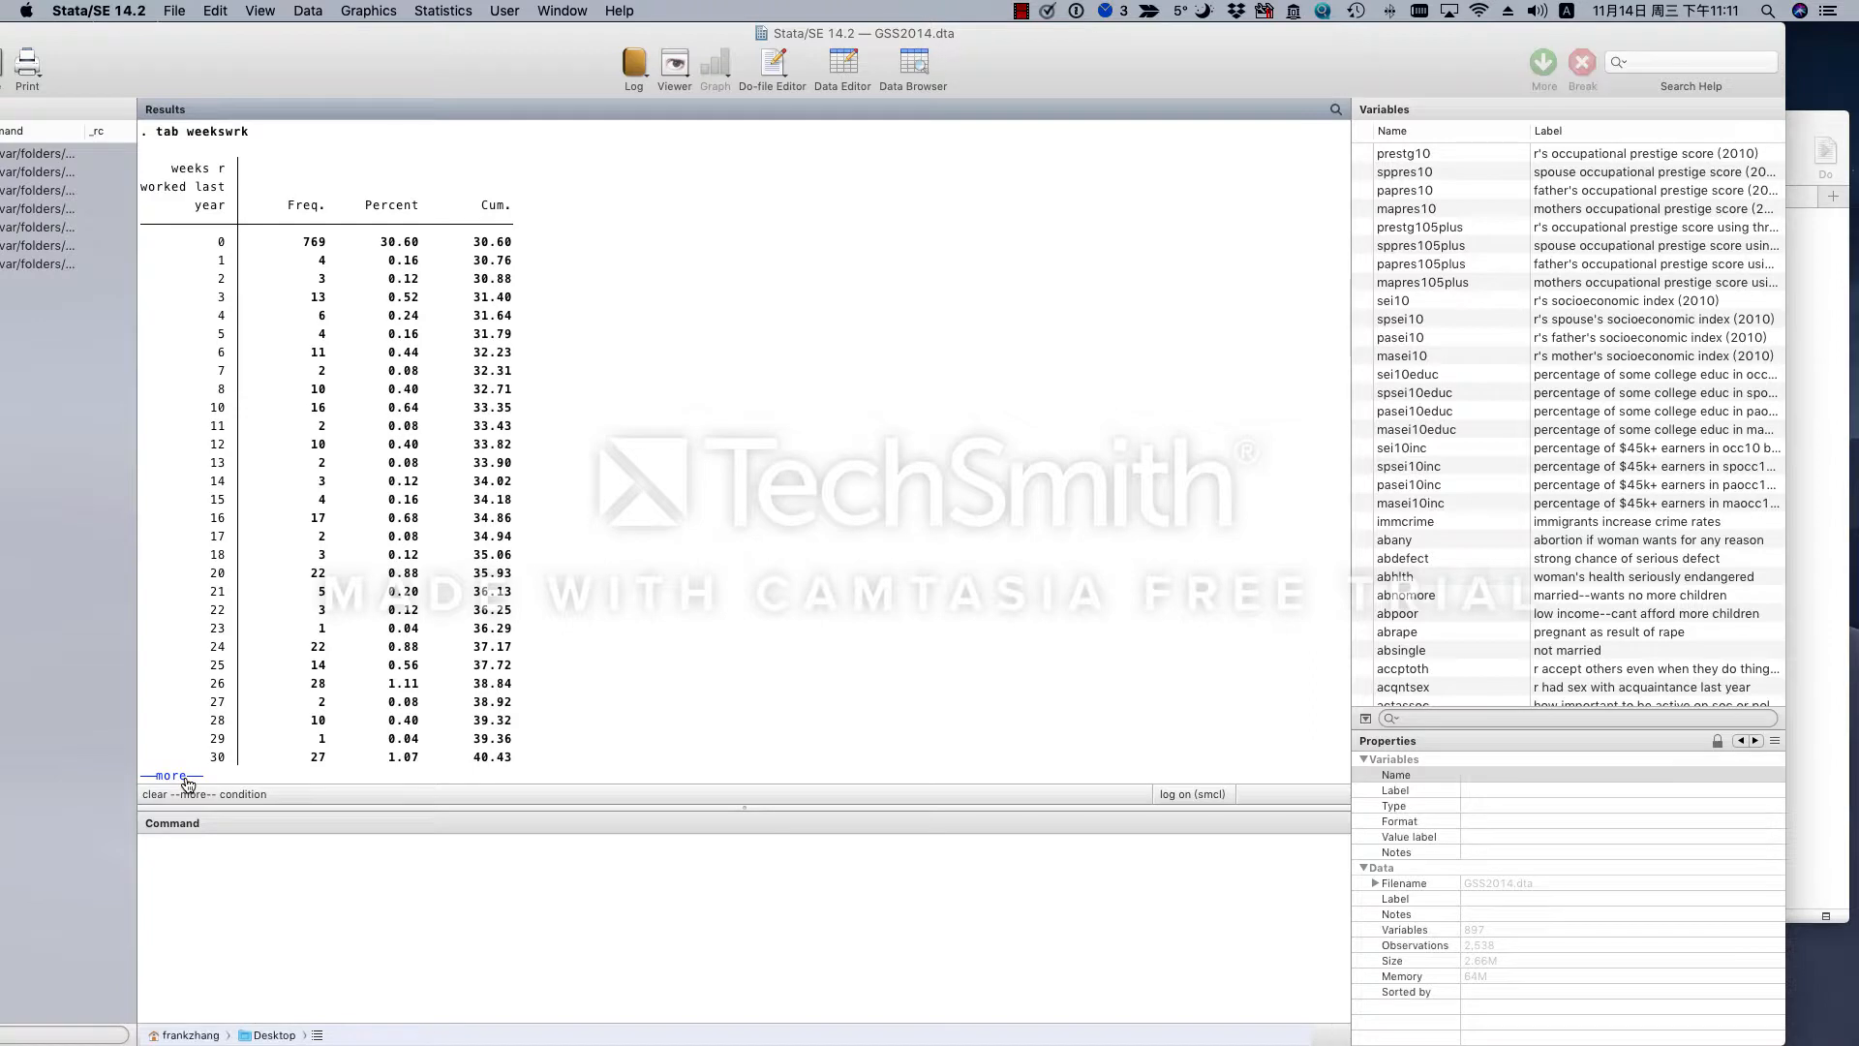
- Check the highest value in the weekswrk frequency table and return to the do-file
drag(213, 657, 212, 647)
click(221, 649)
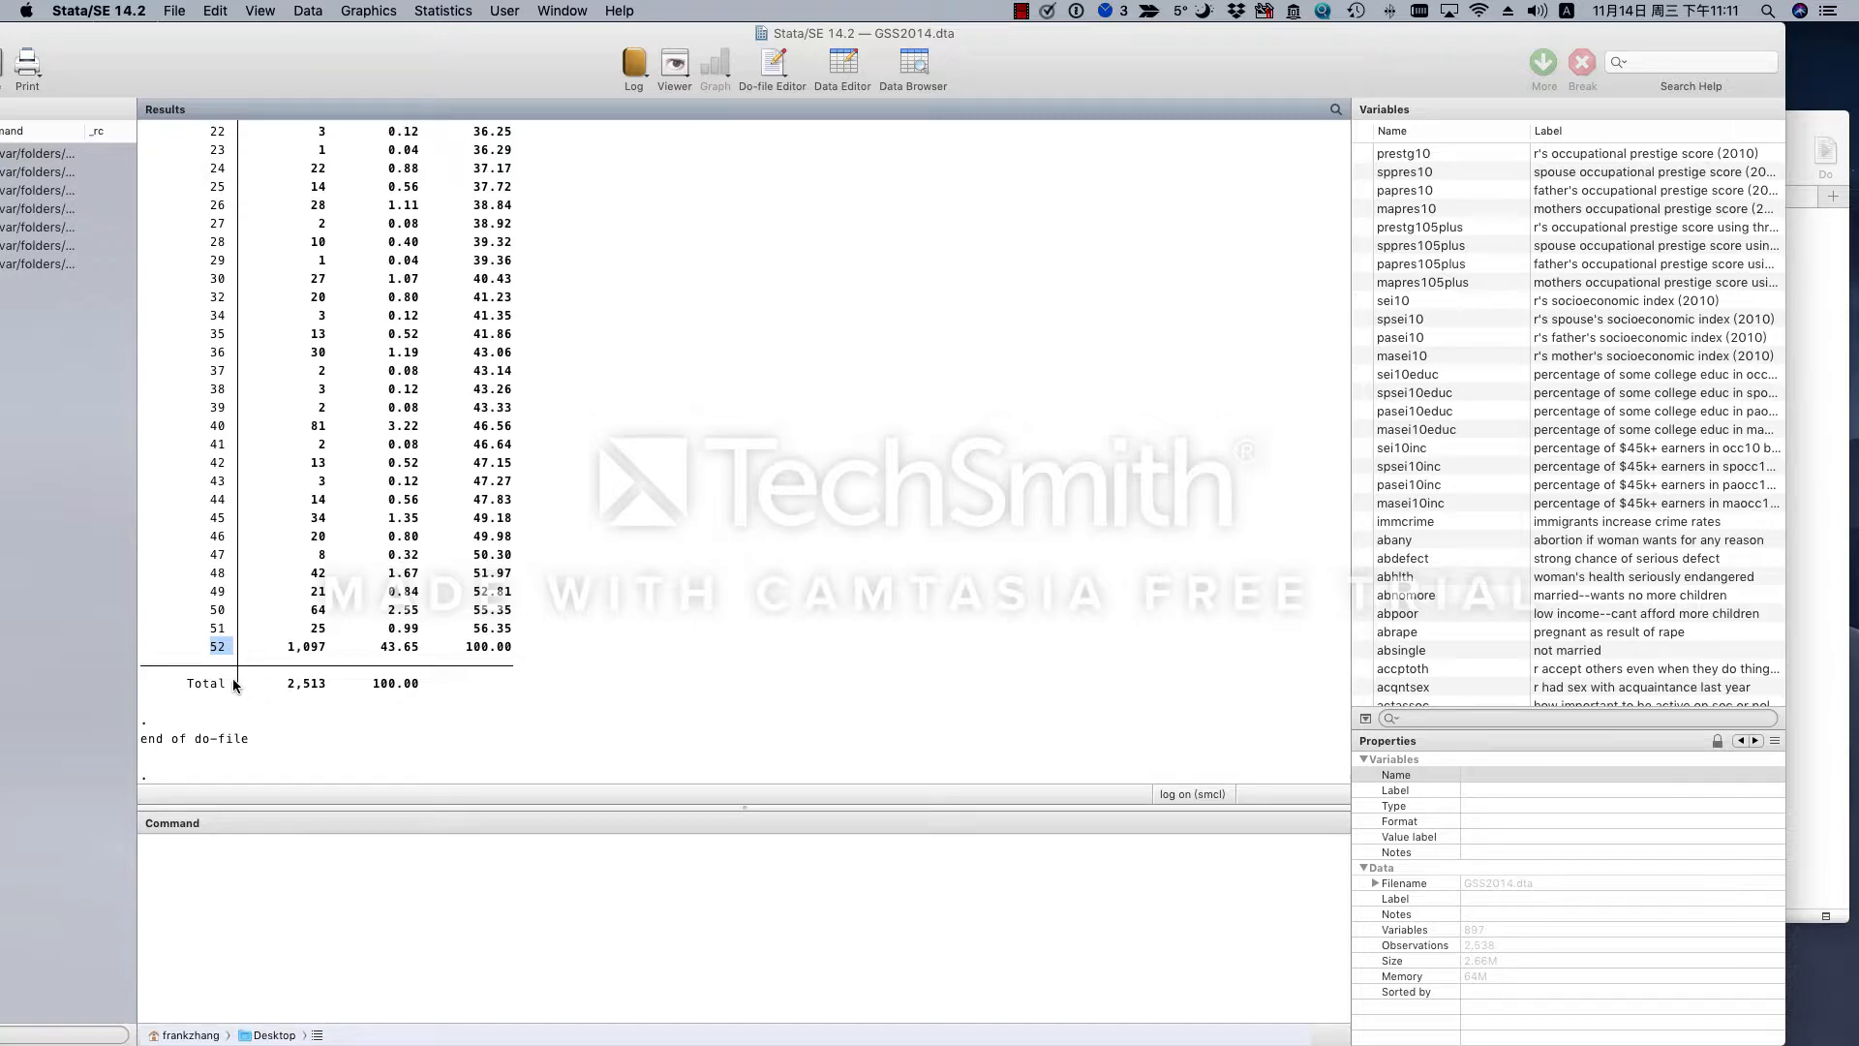
click(1805, 575)
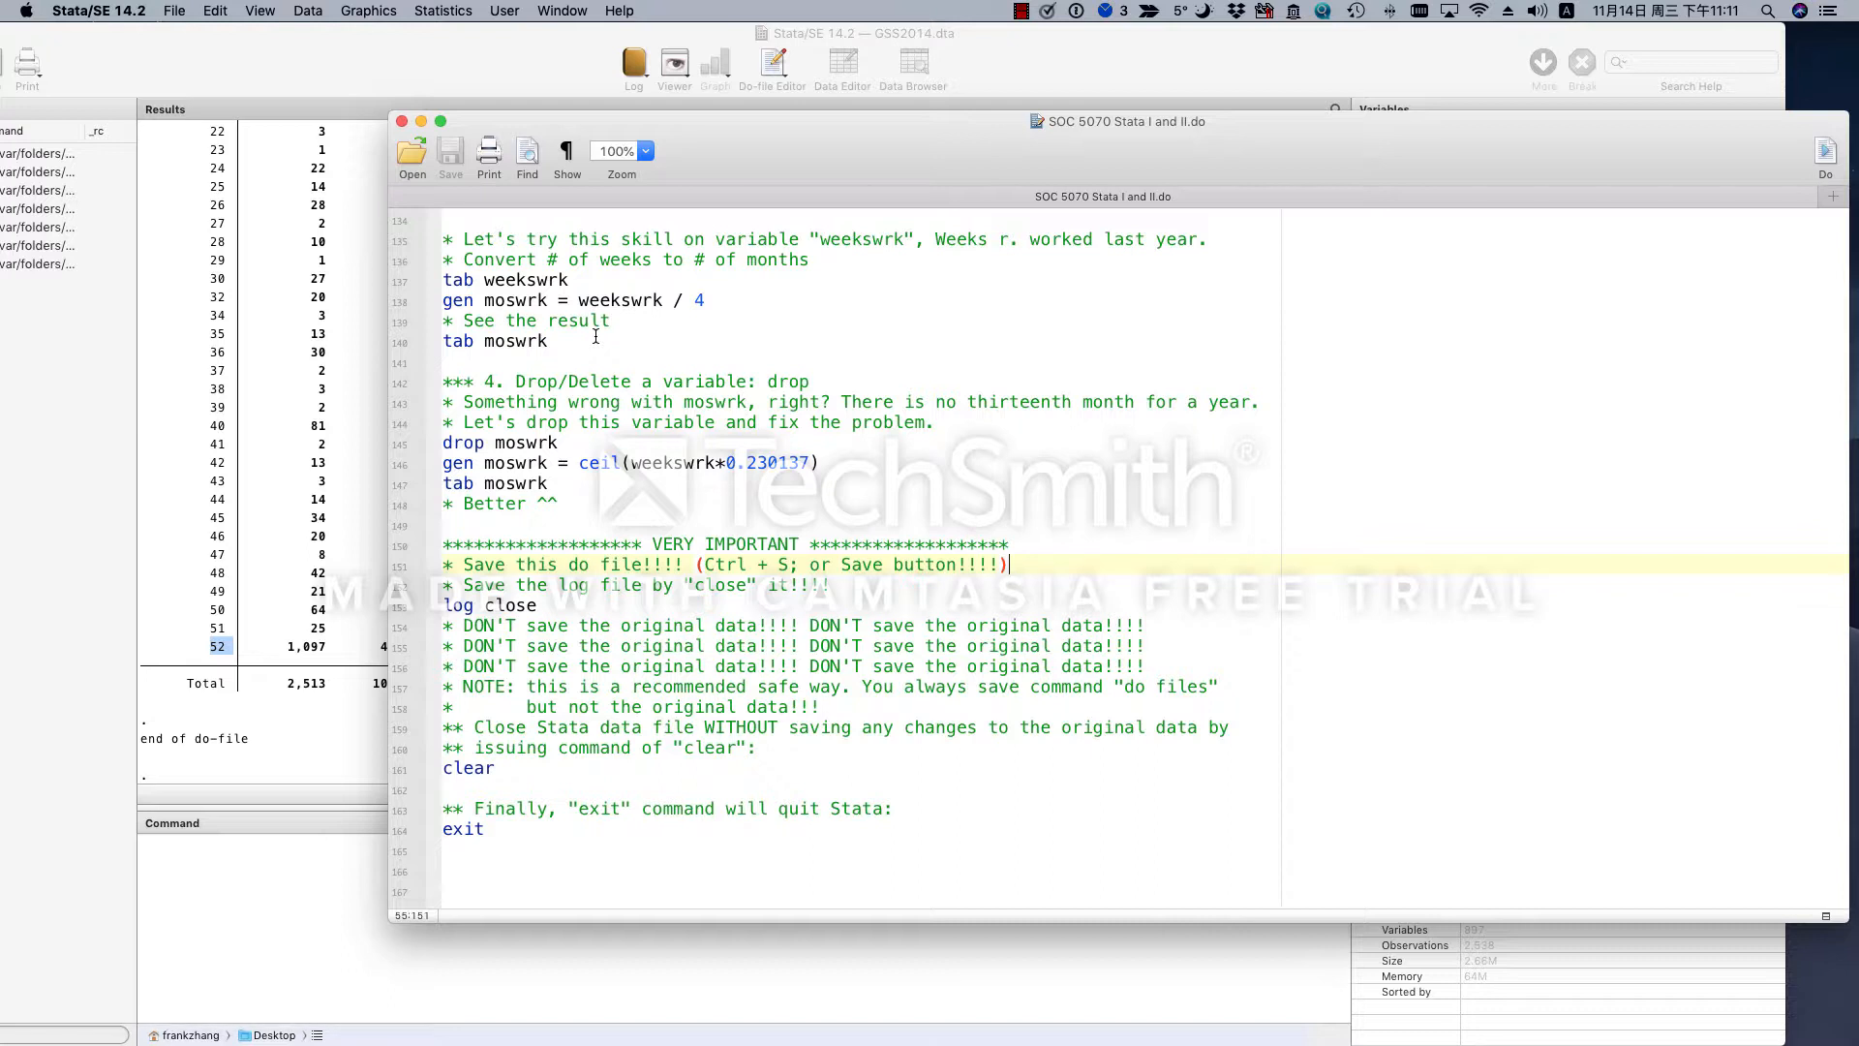
- Examine the gen moswrk = weekswrk / 4 line, including its new variable name and division operator
click(445, 301)
drag(445, 301, 738, 299)
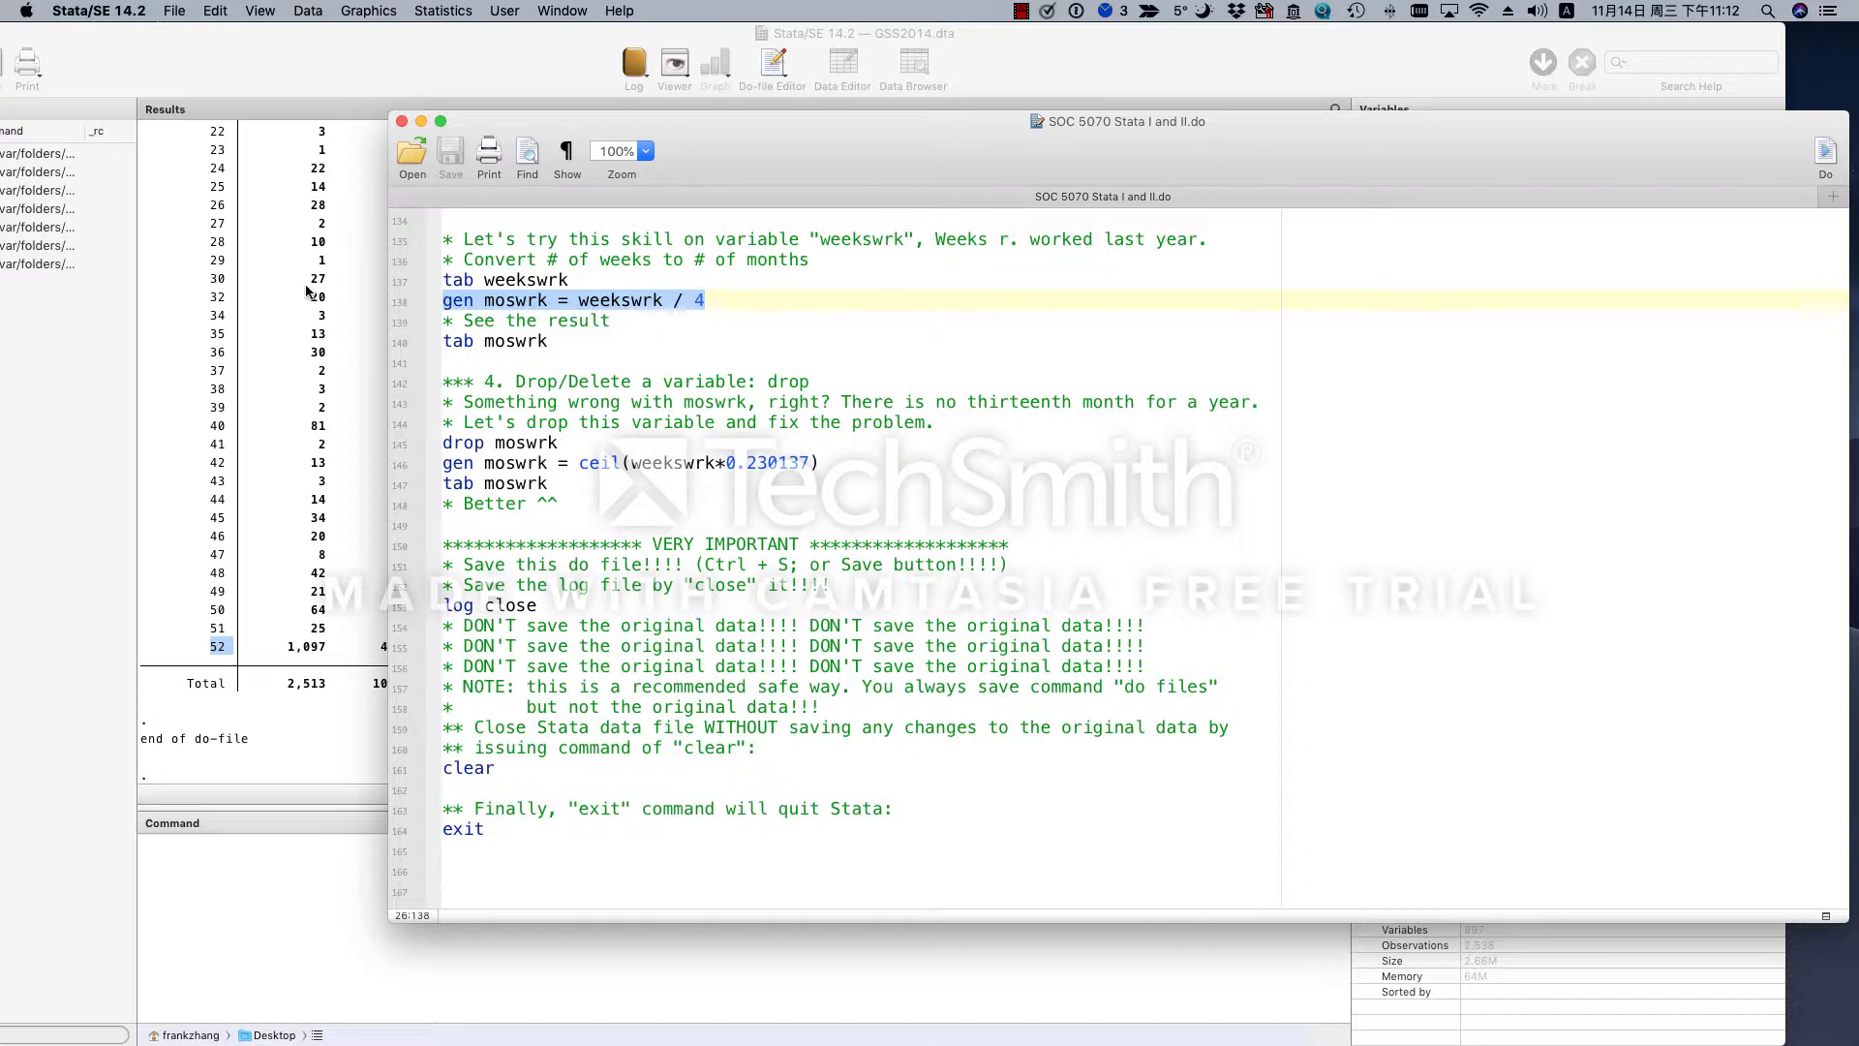
double_click(516, 300)
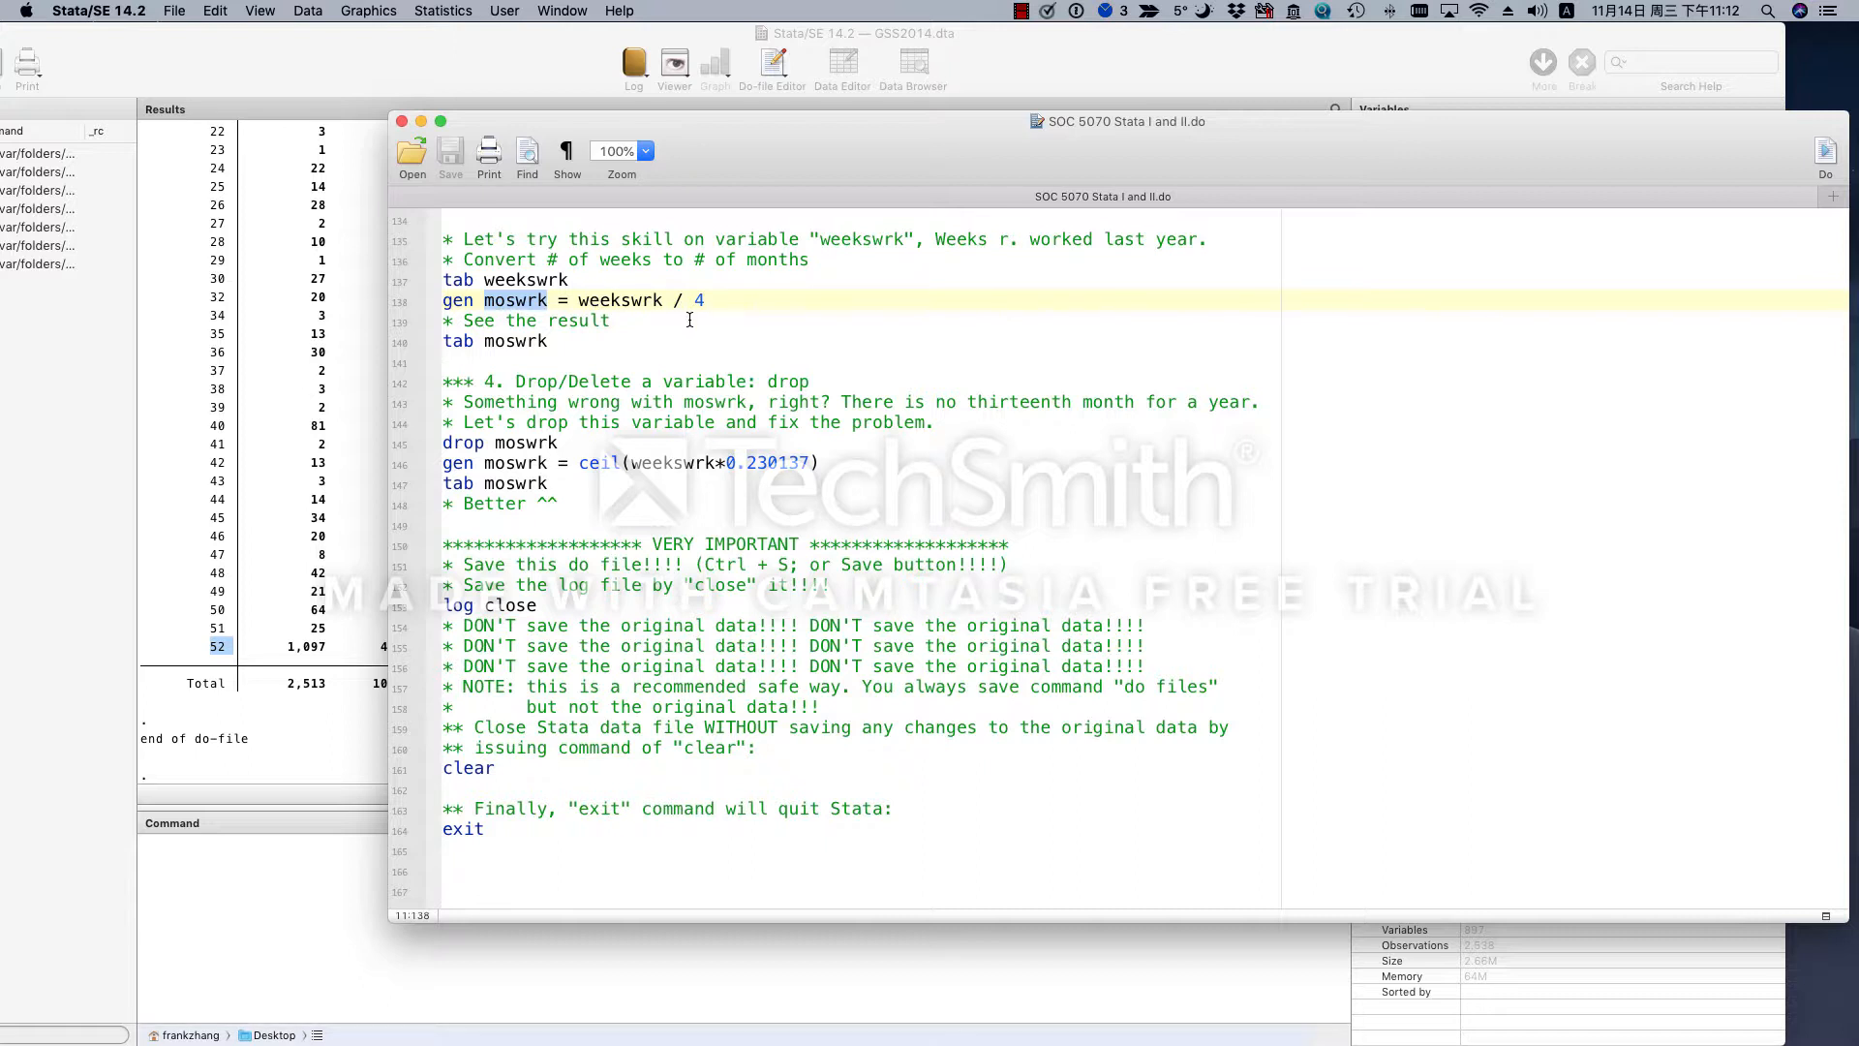
drag(705, 300, 664, 300)
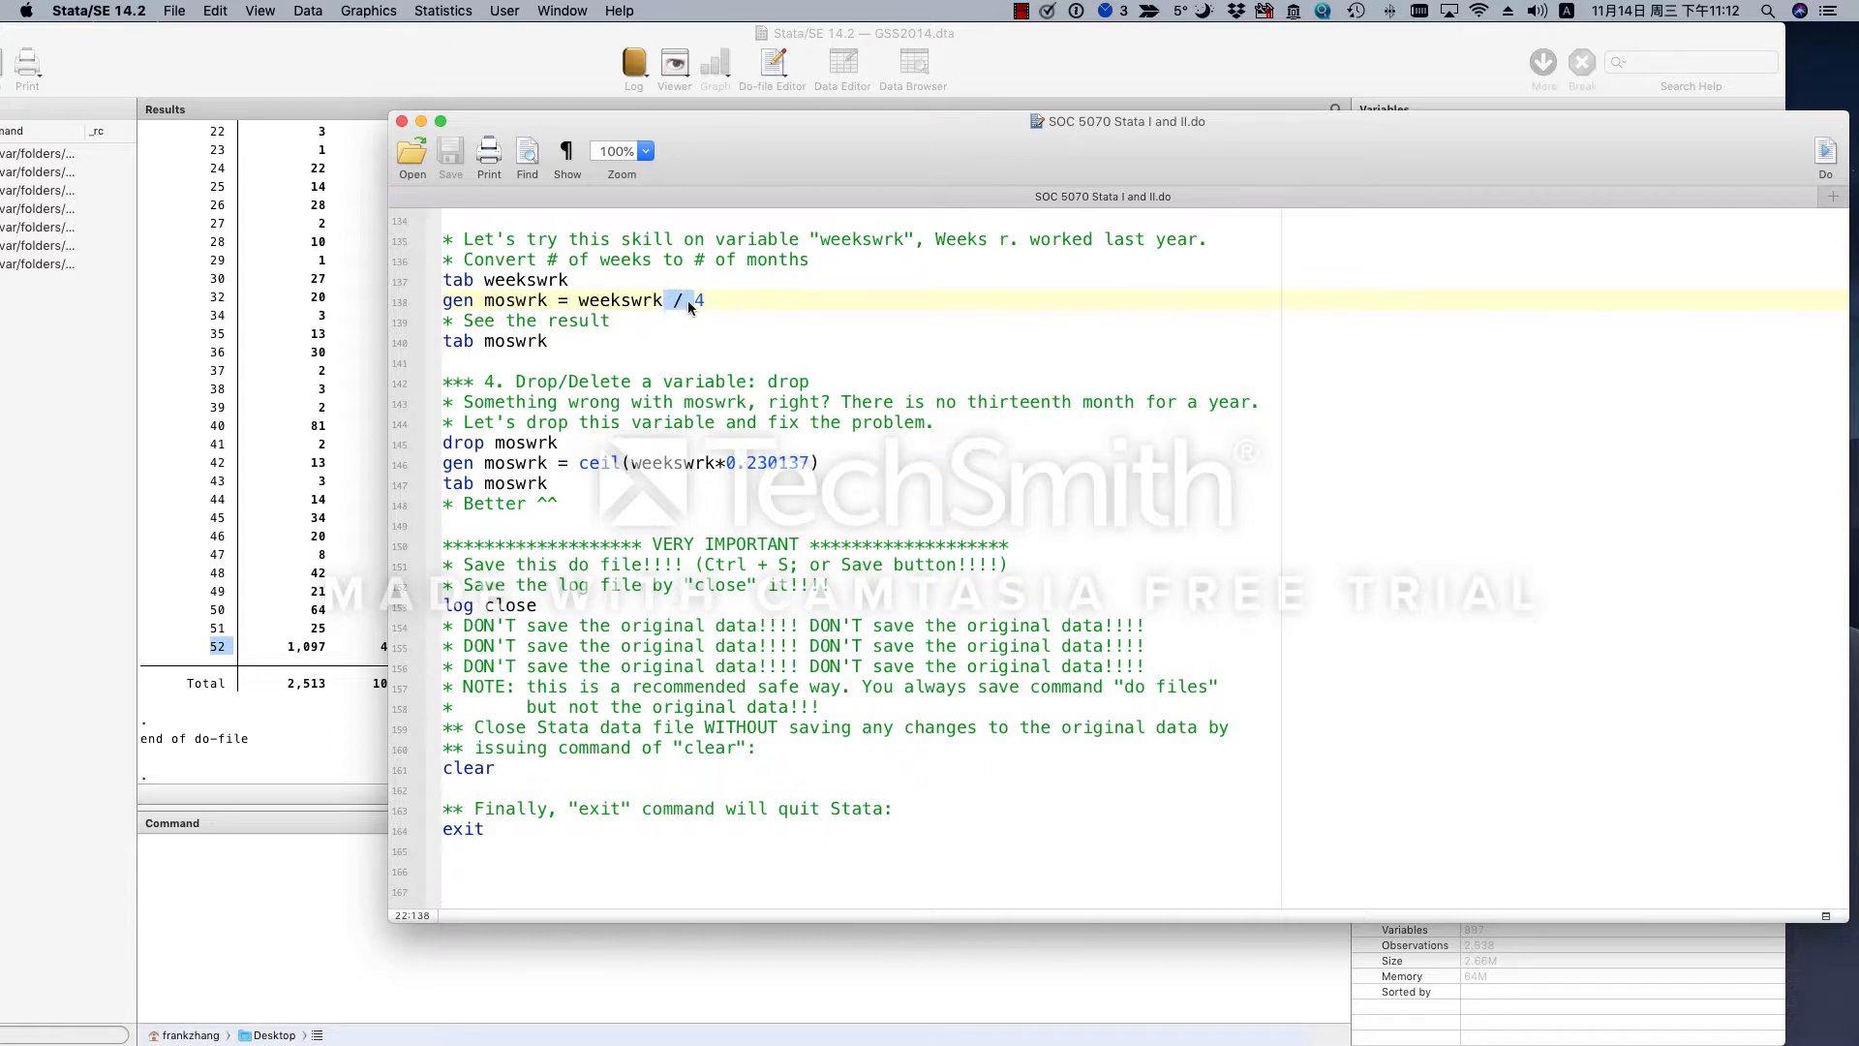
click(670, 304)
drag(675, 301, 685, 301)
key(Left)
click(725, 305)
- Run the lines from gen moswrk = weekswrk / 4 through tab moswrk and bring the frequency table into full view
drag(600, 344, 415, 293)
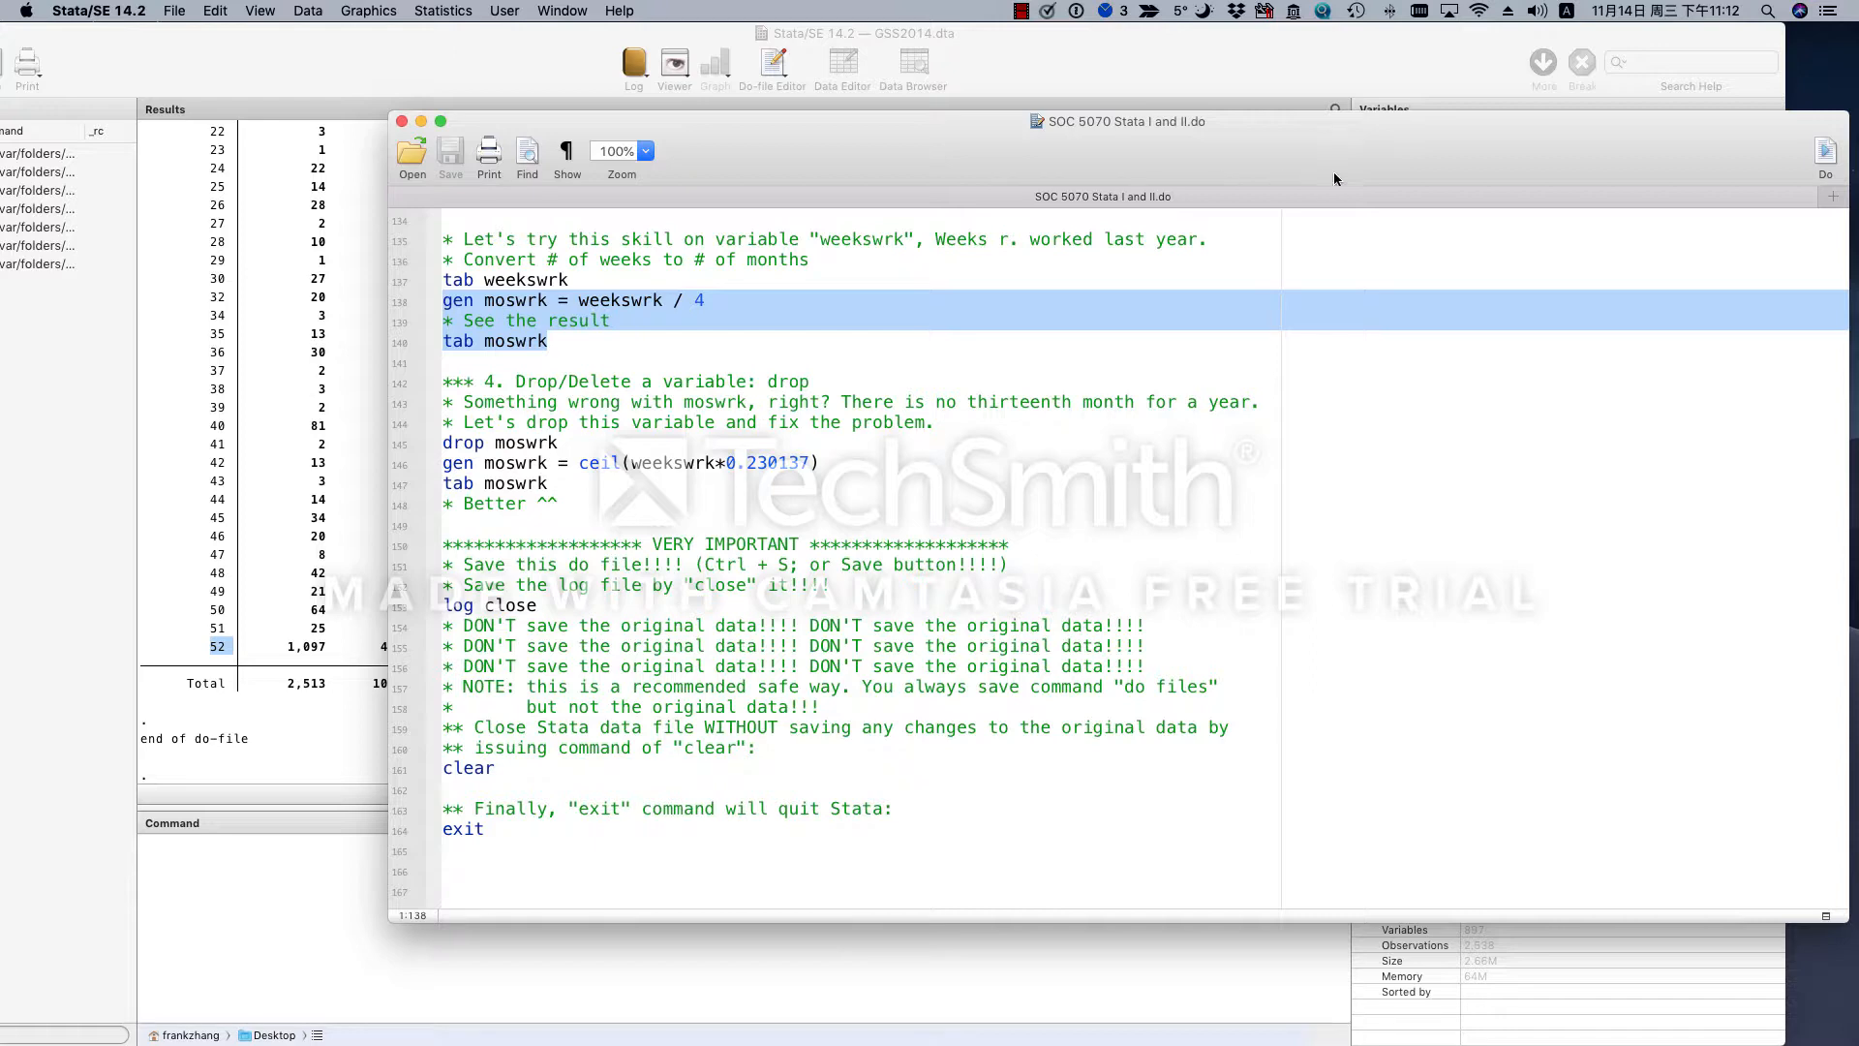
click(1828, 152)
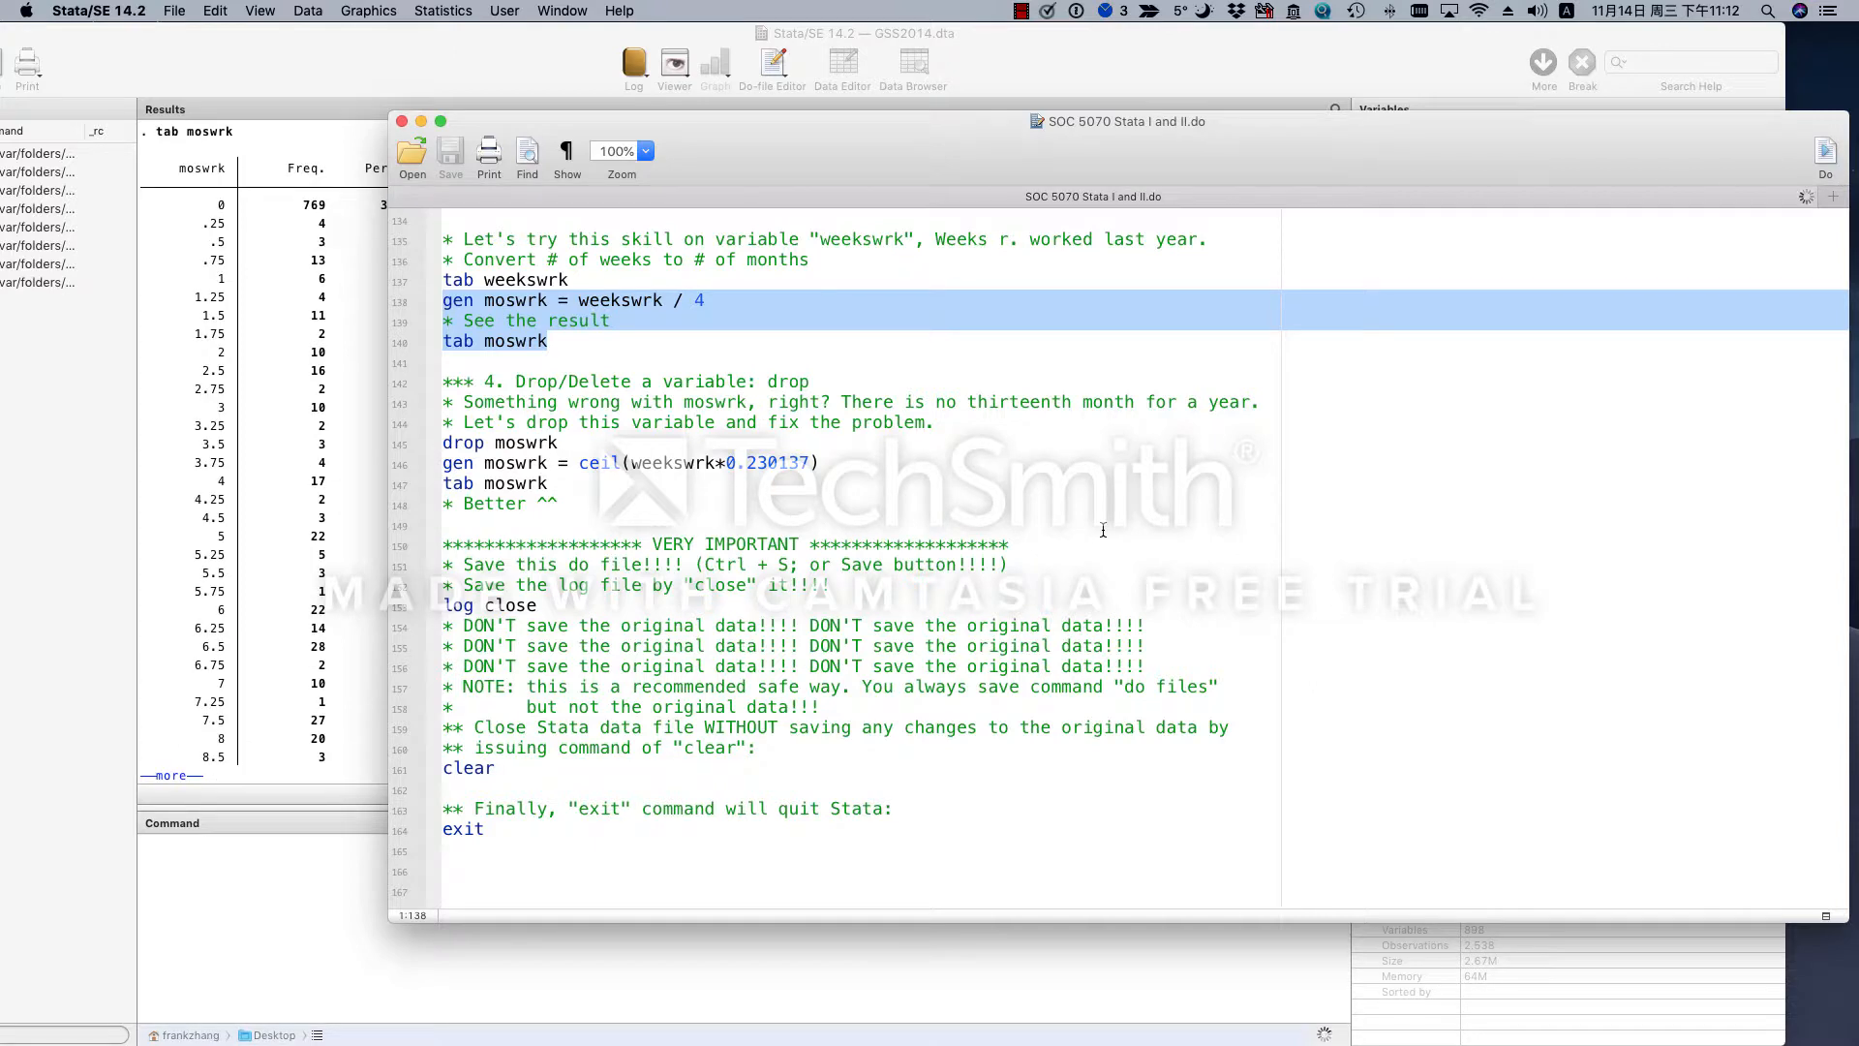
click(295, 501)
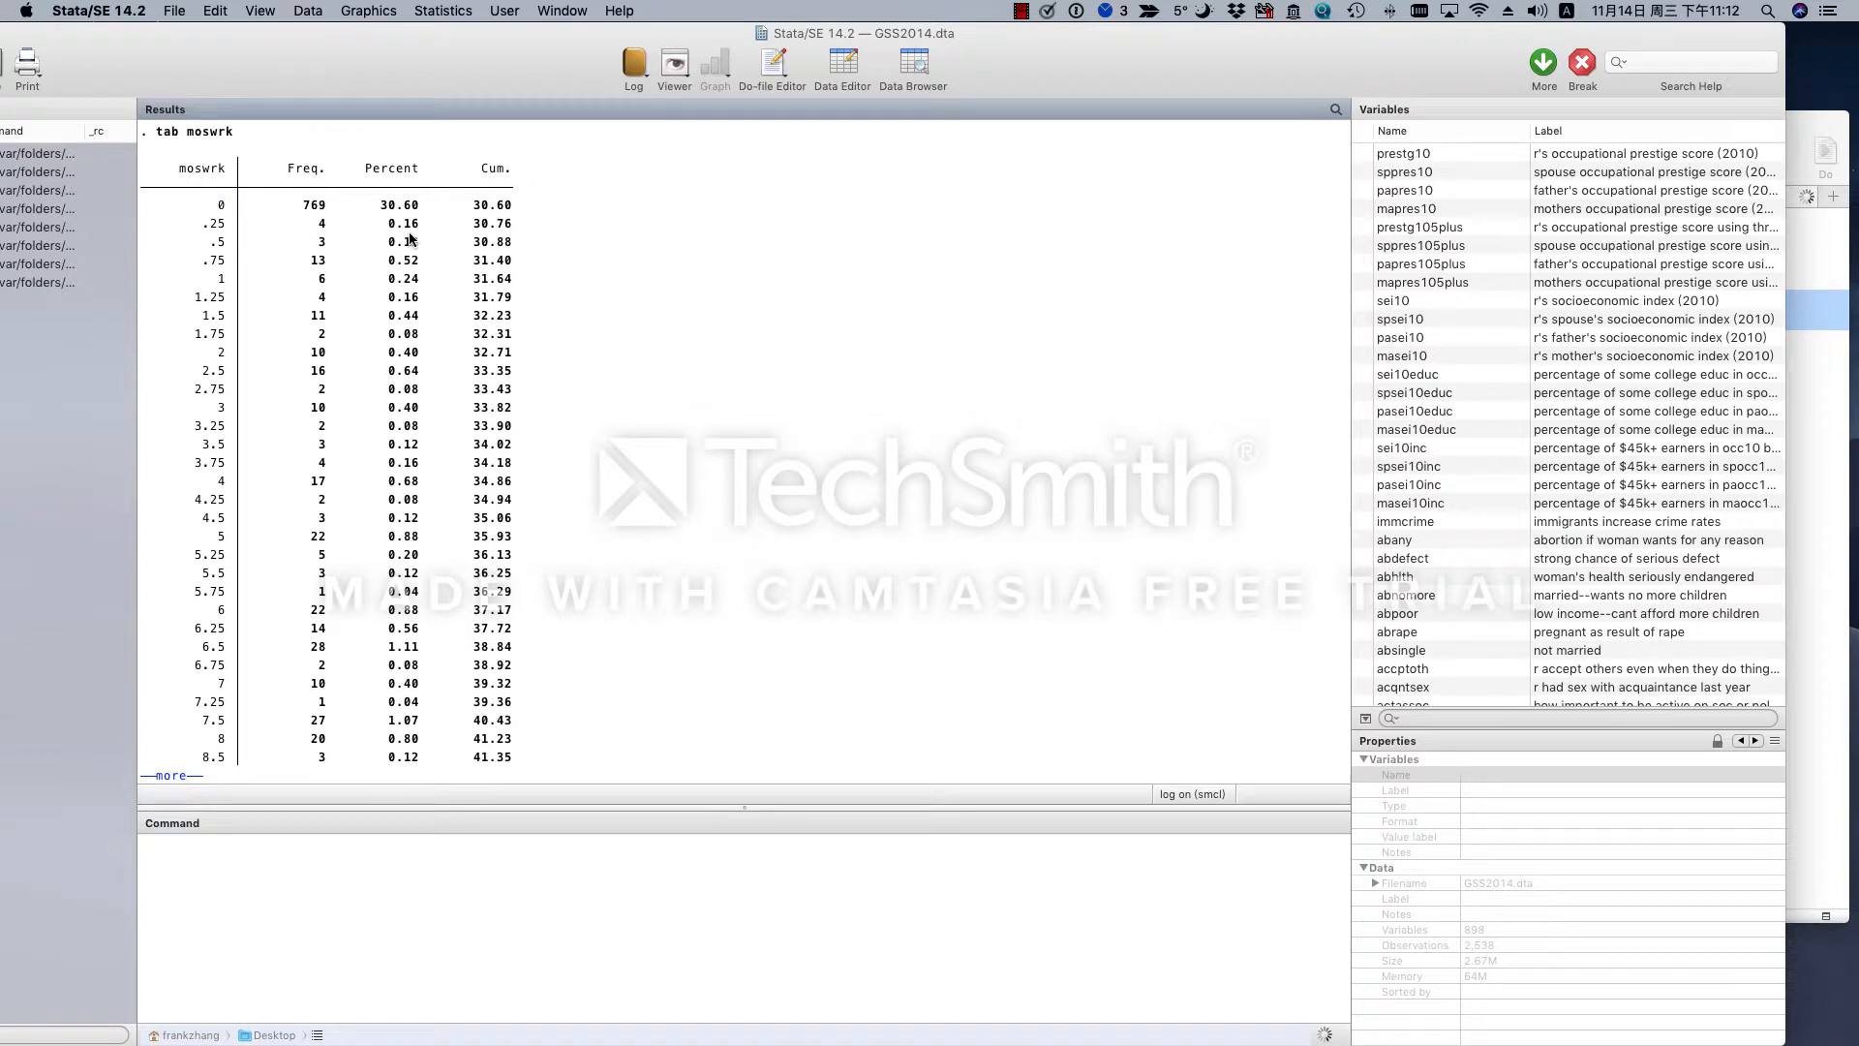
- Check the lowest value in the moswrk frequency table and continue the paused output to its remaining rows
double_click(222, 204)
click(242, 222)
double_click(222, 206)
key(space)
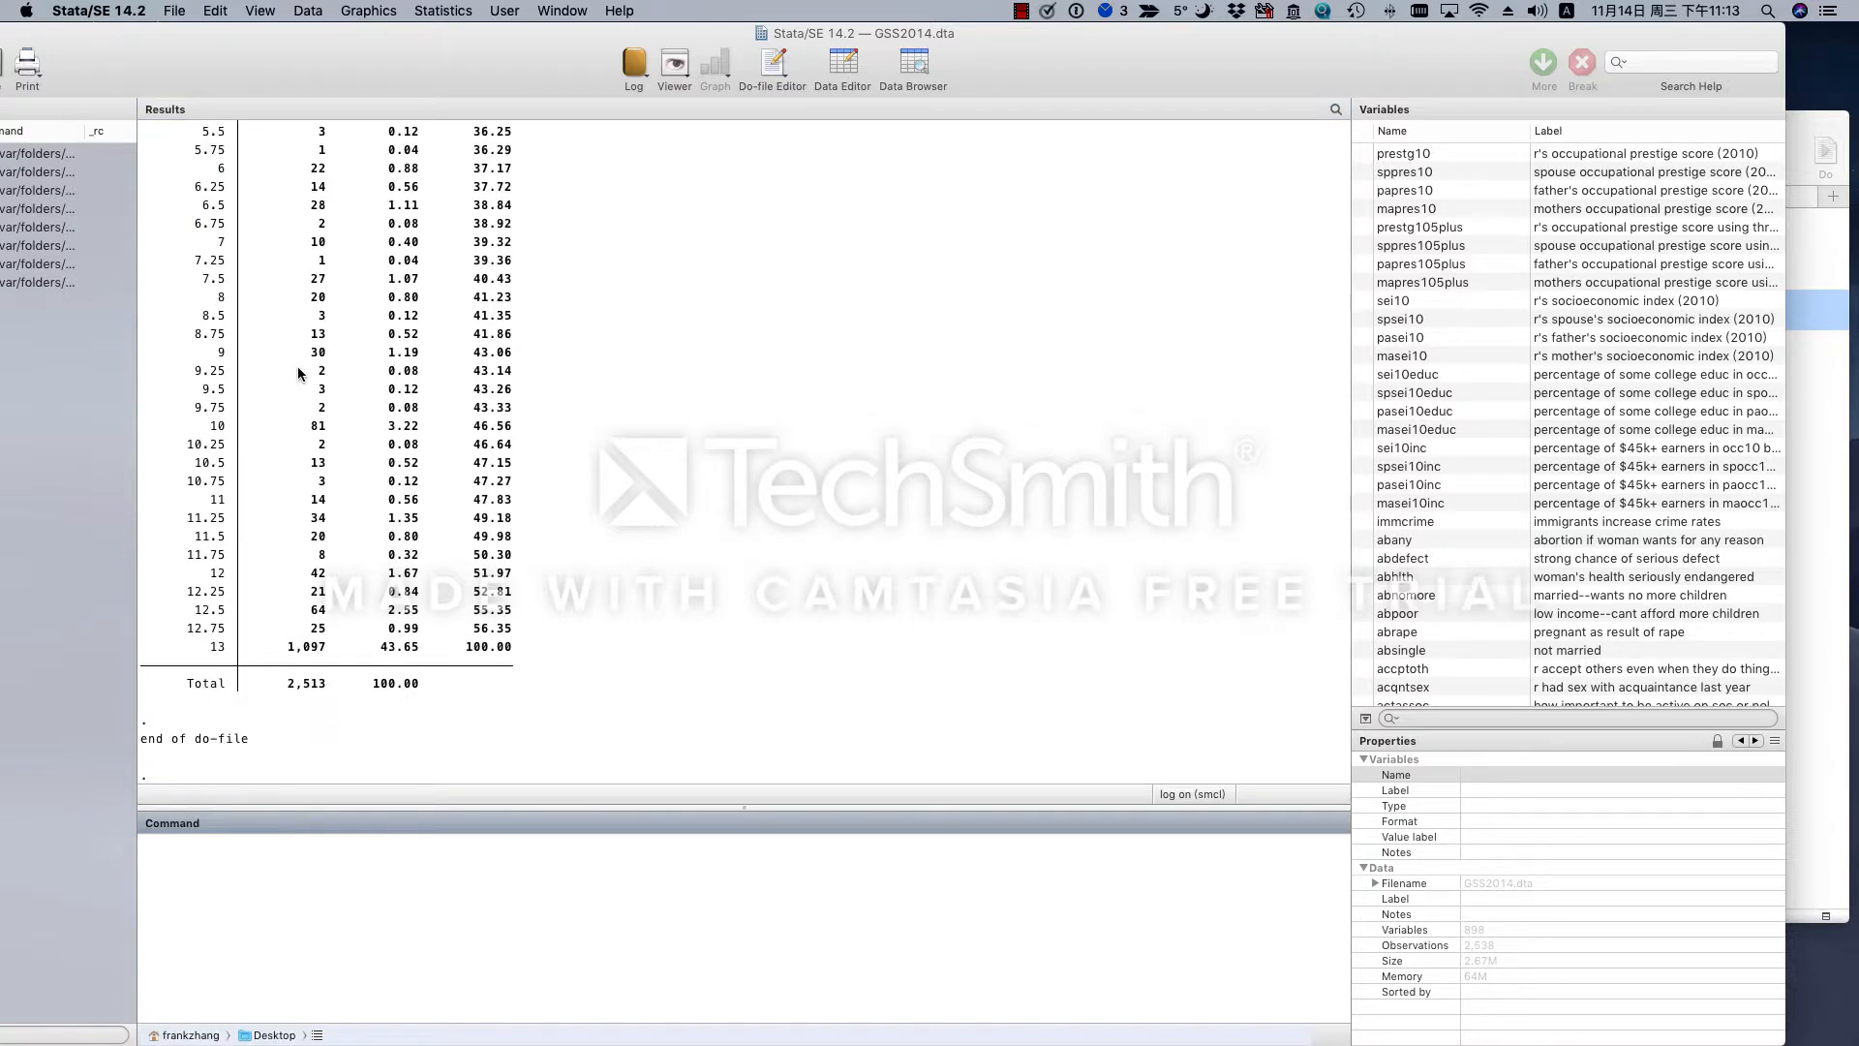
- Check the highest value in the moswrk frequency table and return to the do-file
double_click(217, 646)
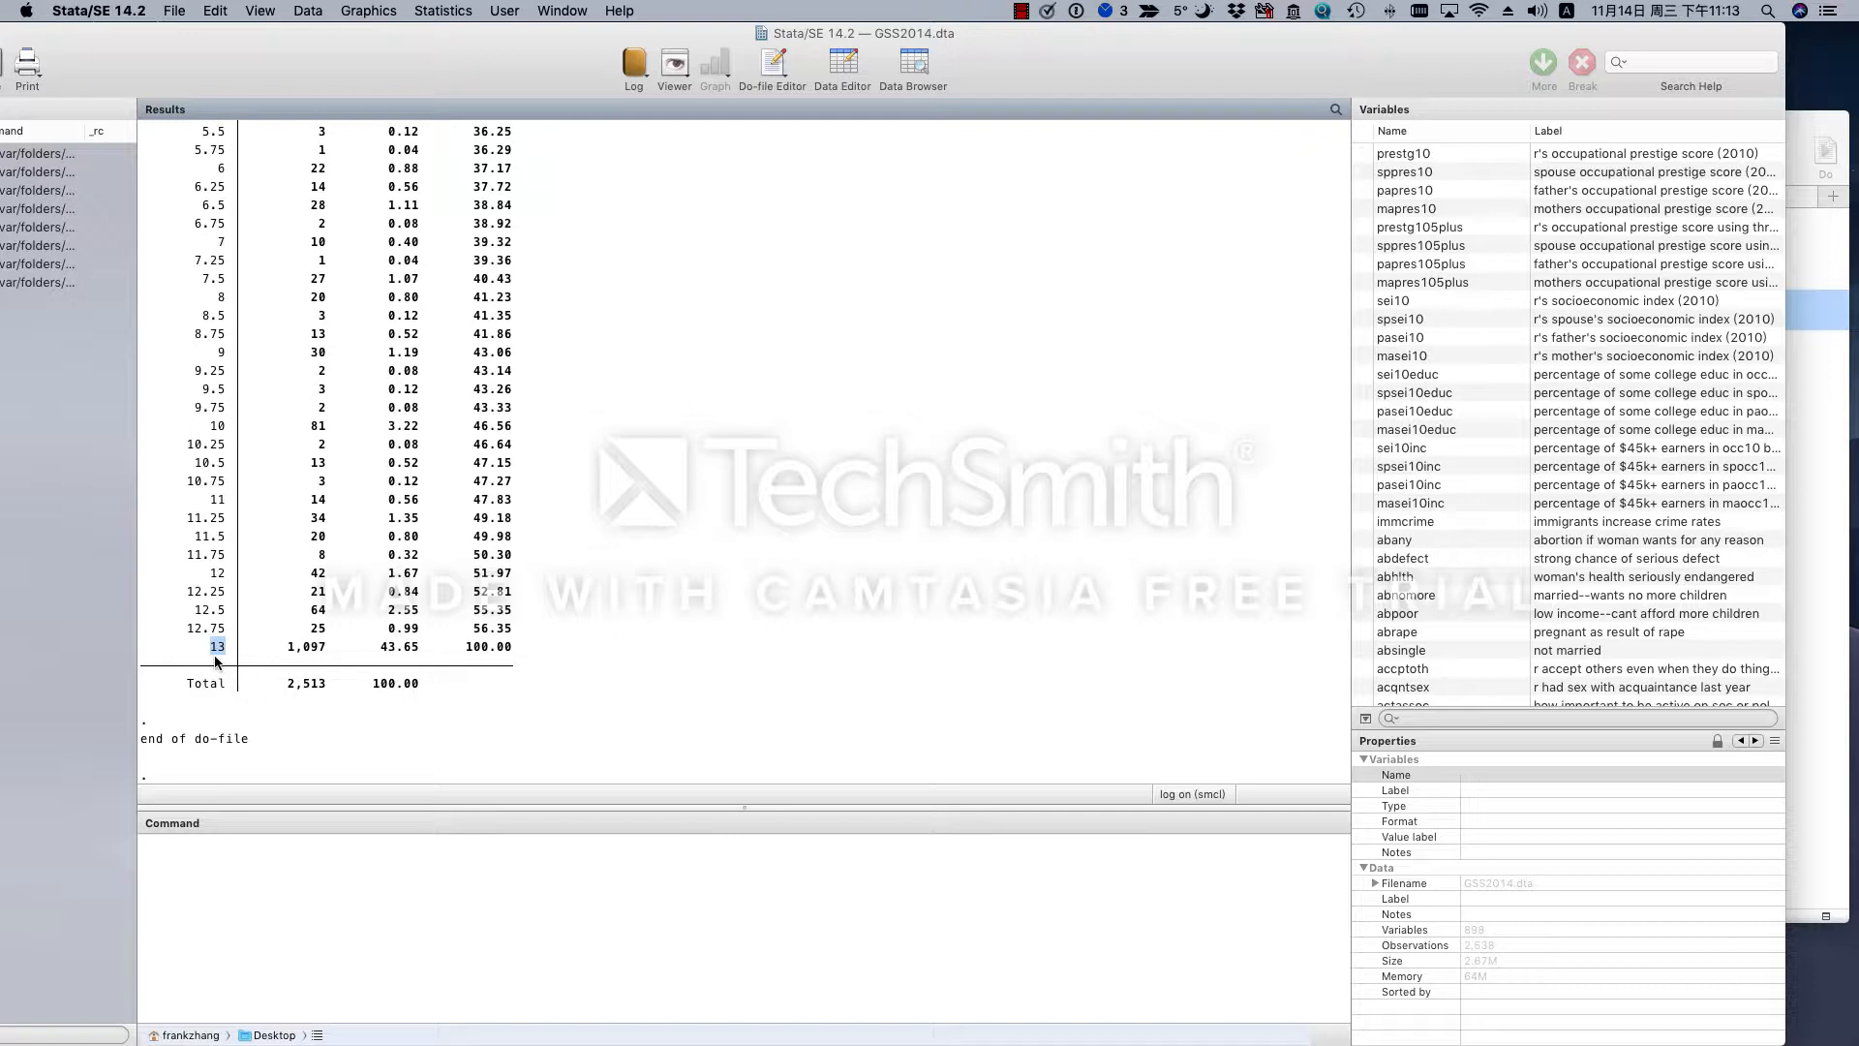
click(215, 661)
double_click(219, 650)
click(611, 630)
click(1835, 481)
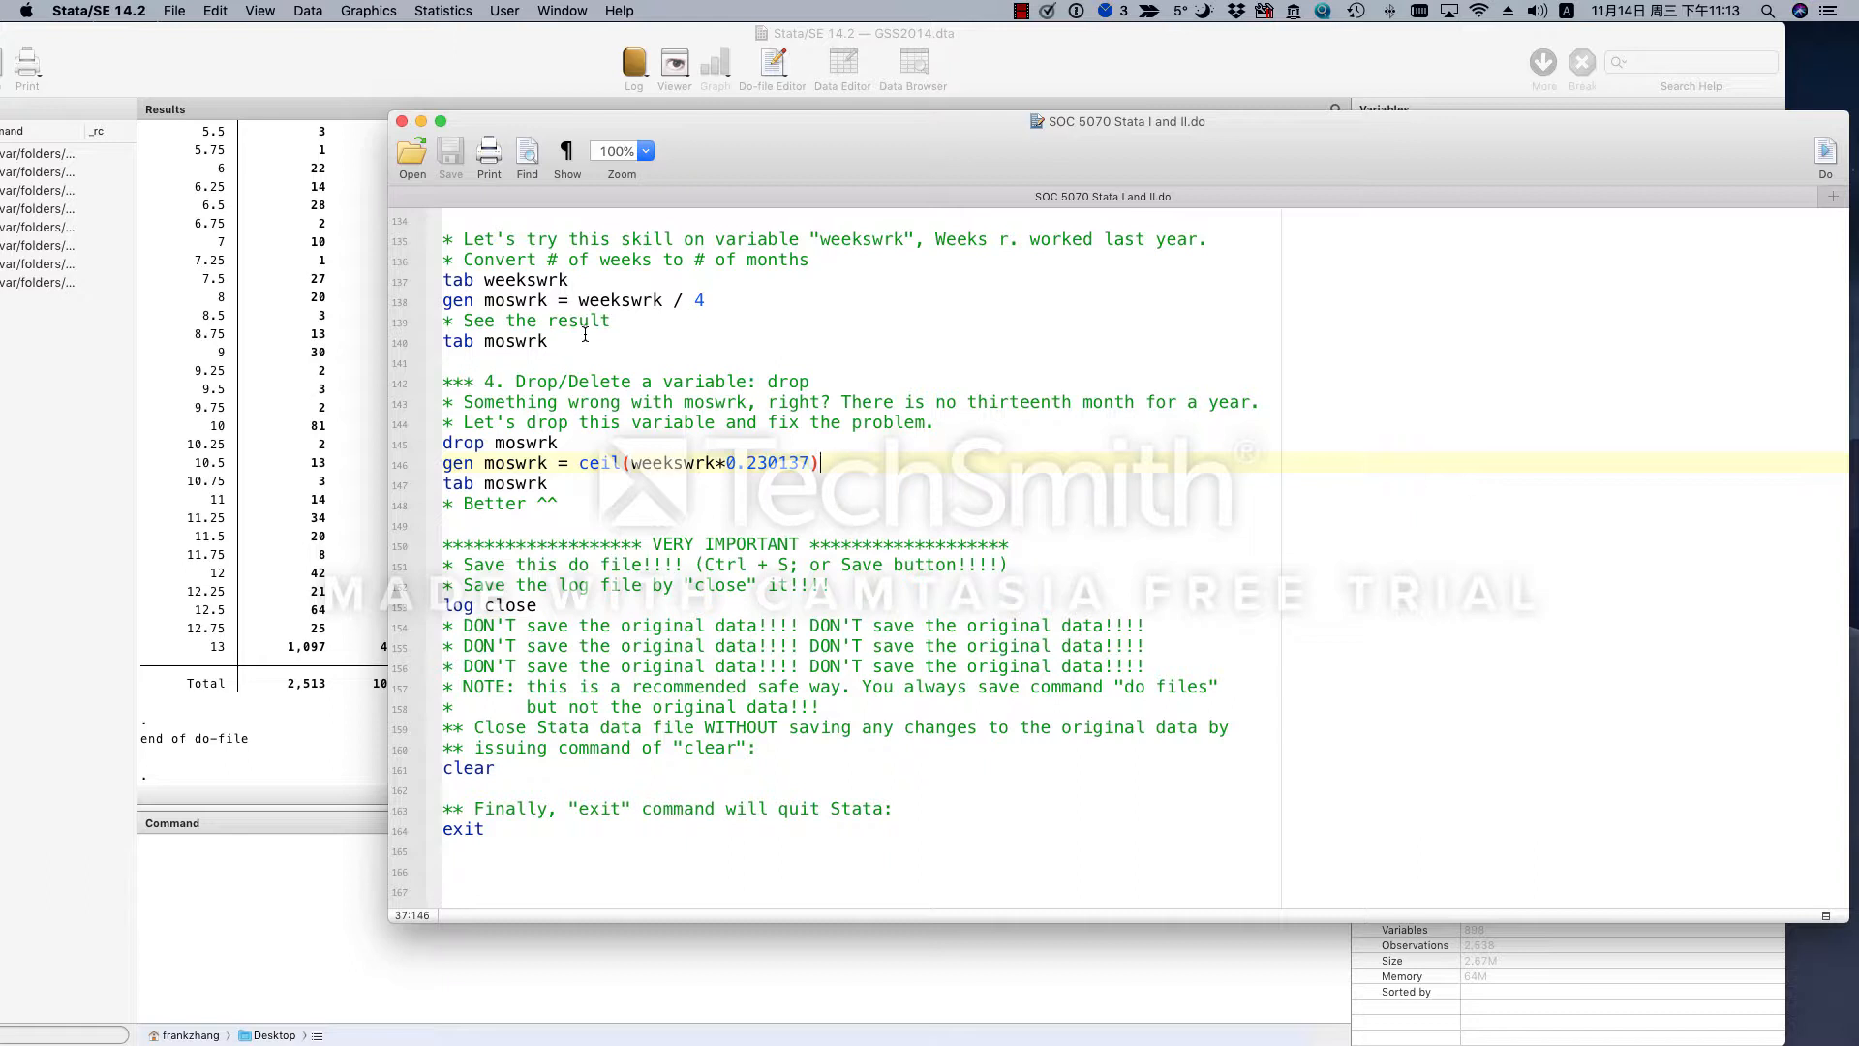
- Examine the drop moswrk line, including its command word and the variable name it targets
drag(574, 444, 441, 443)
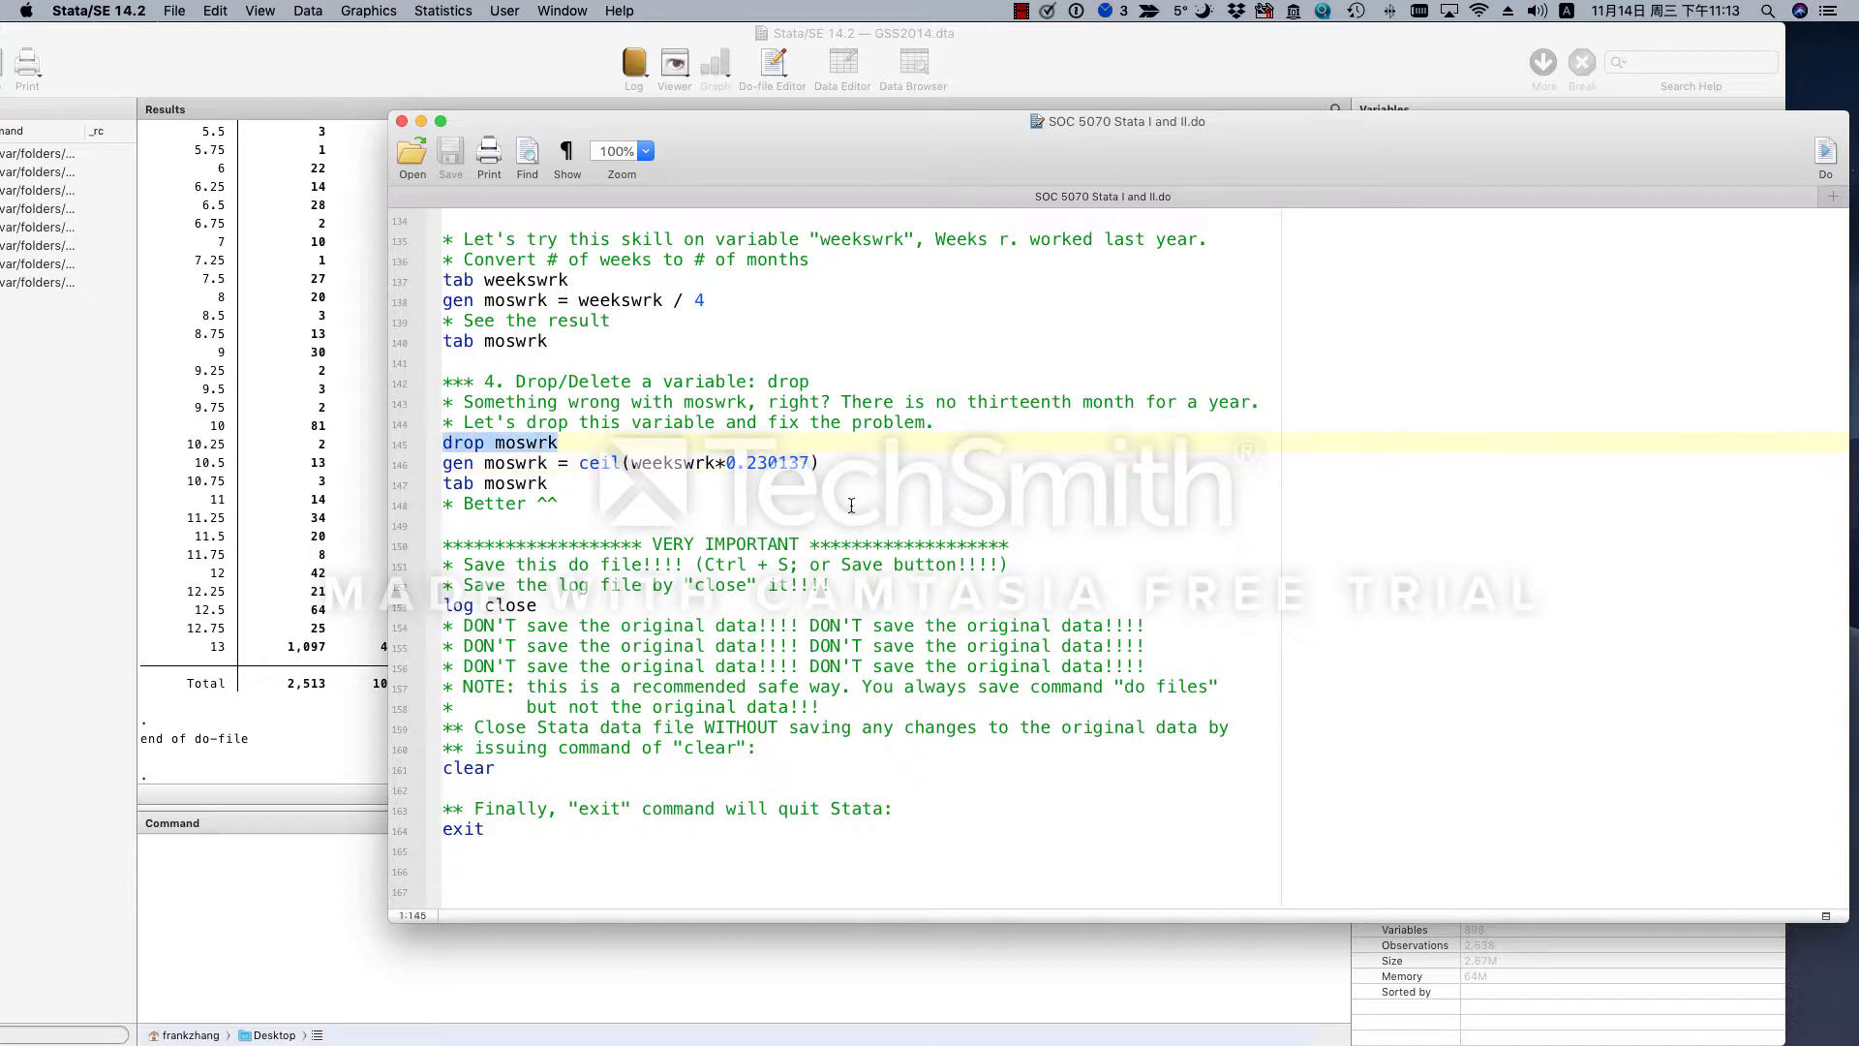
double_click(491, 441)
double_click(522, 444)
key(Right)
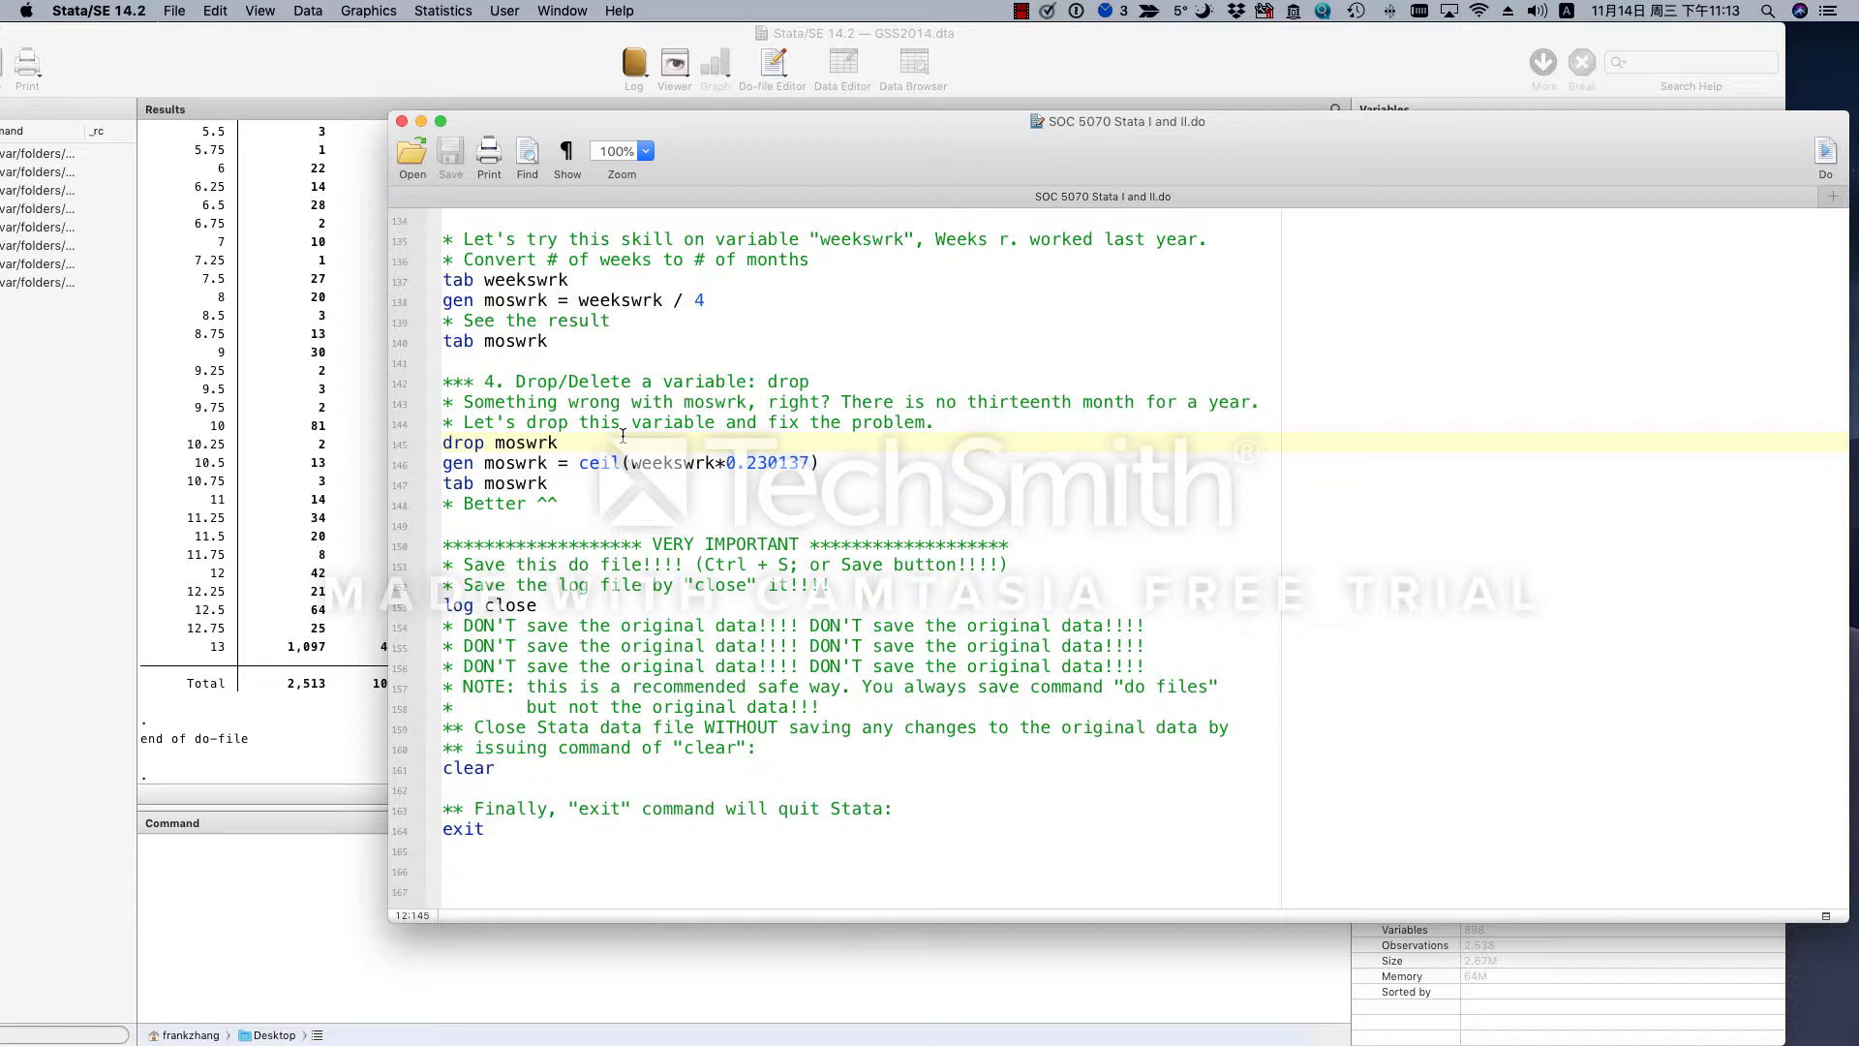
click(475, 444)
double_click(464, 443)
- Look for moswrk at the end of the dataset's variable list and return to the do-file
click(1042, 48)
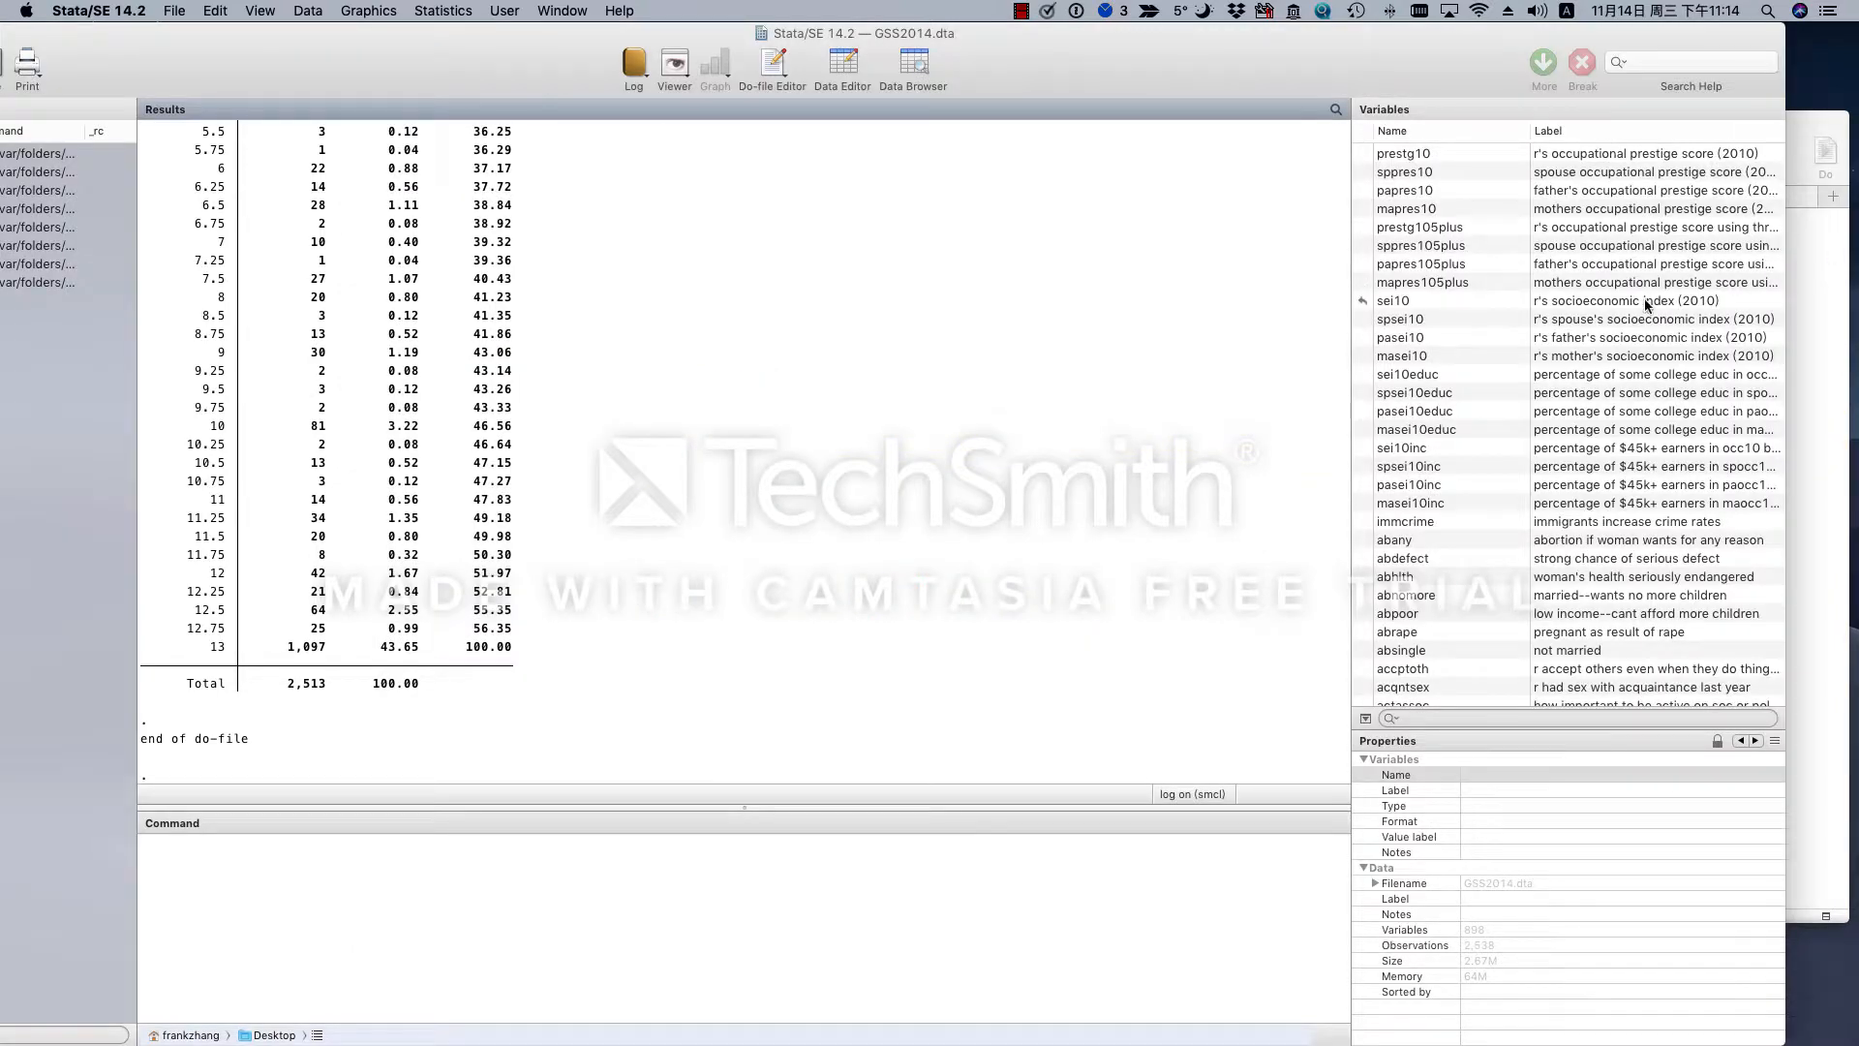
scroll(1648, 306, down, 5)
drag(1781, 164, 1775, 722)
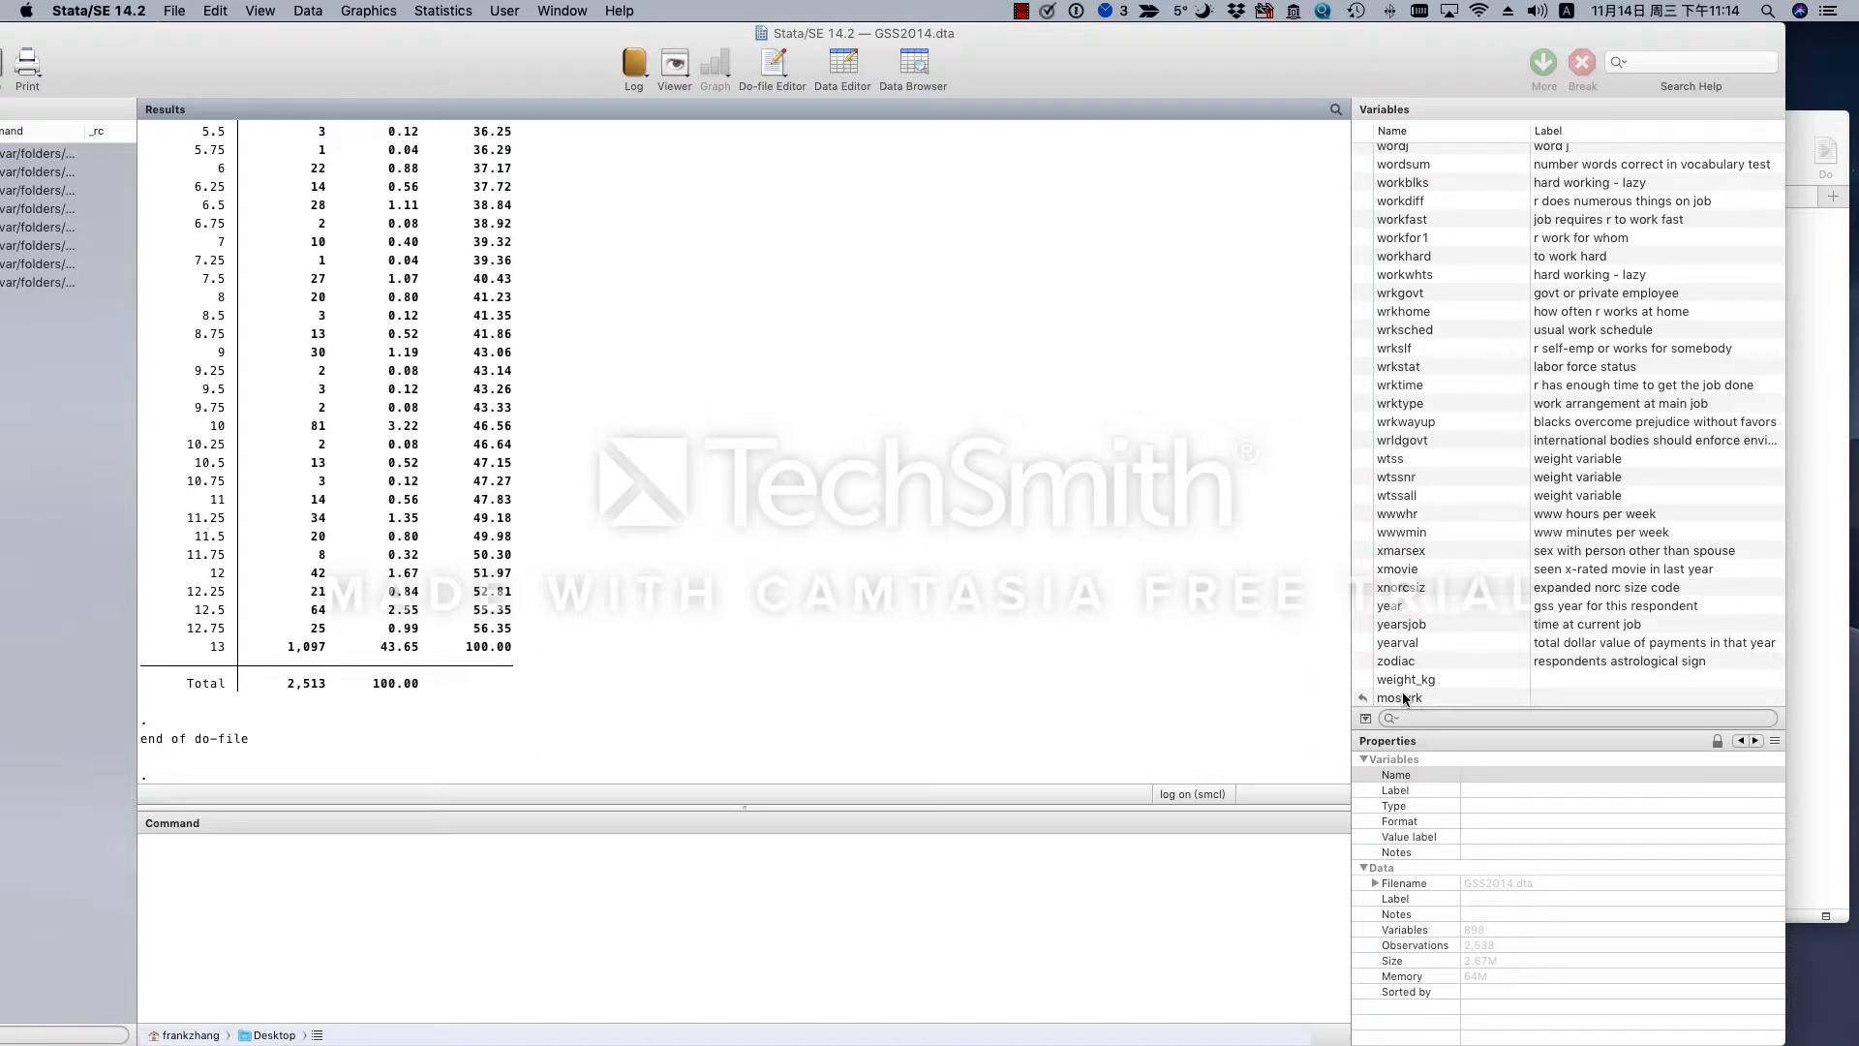
click(1837, 667)
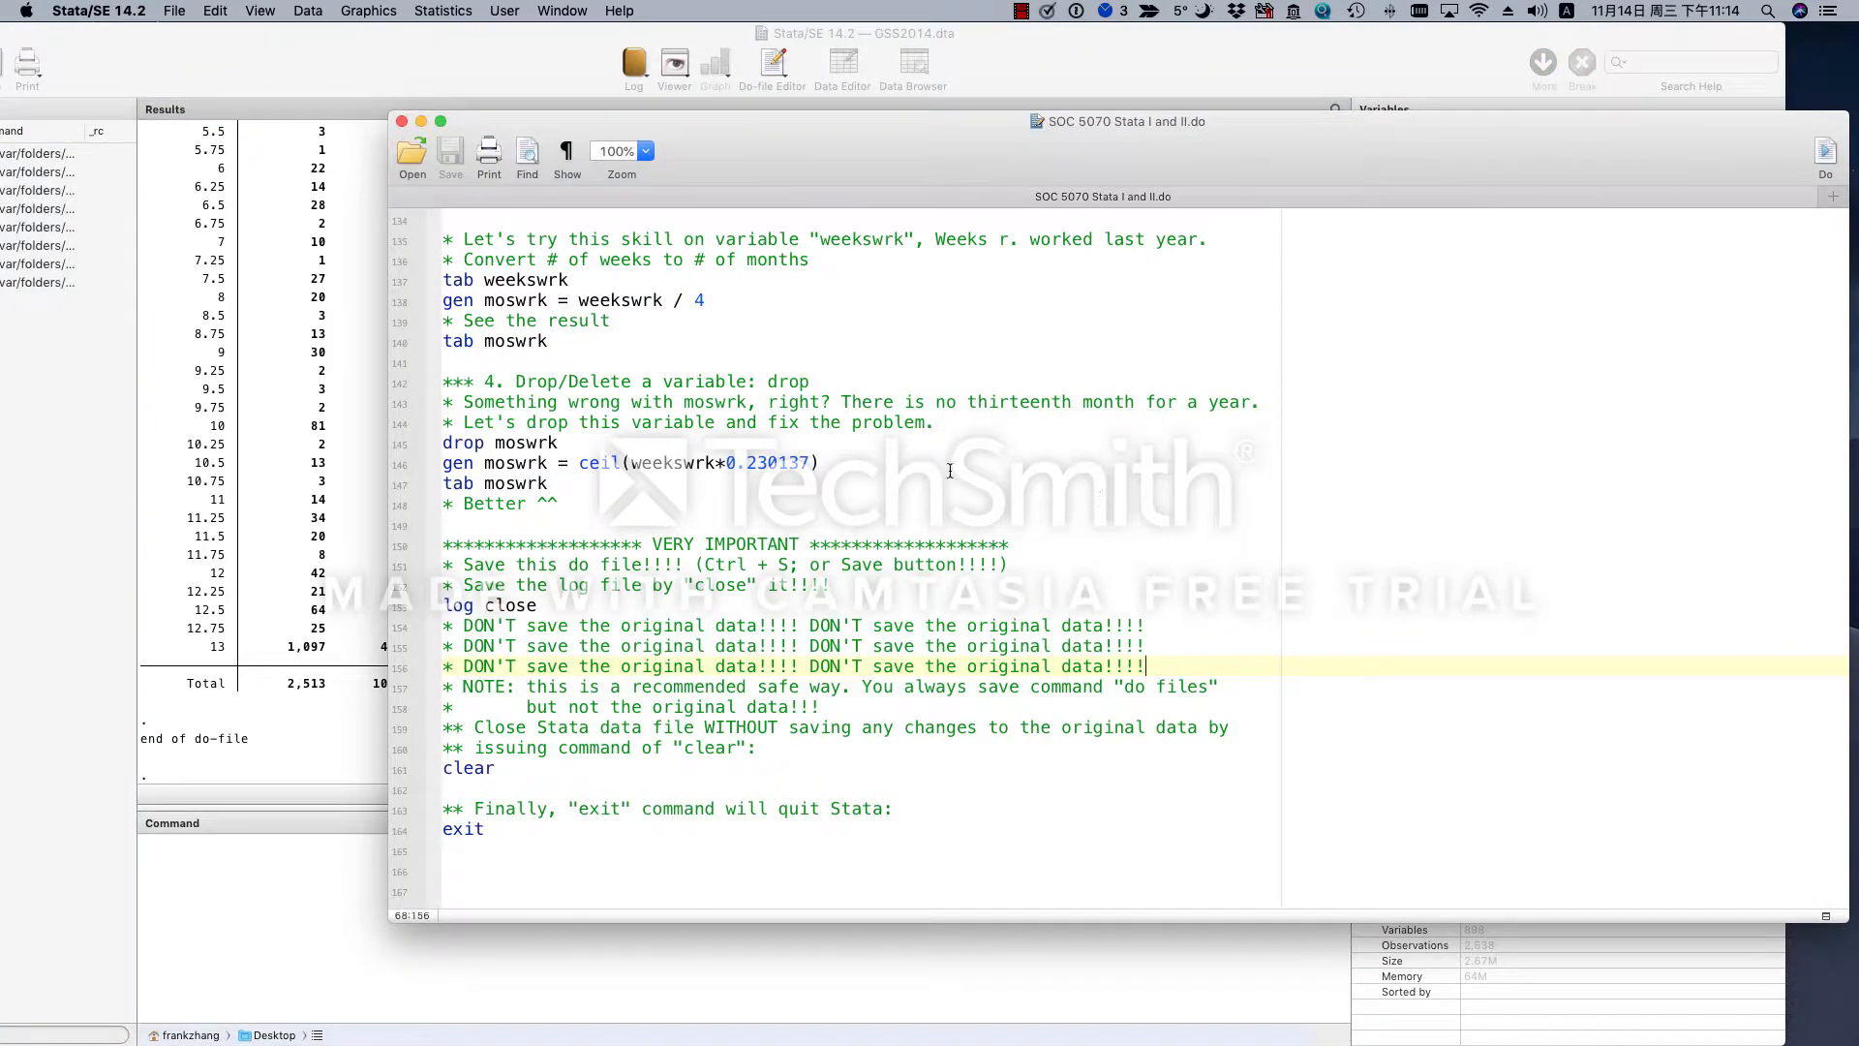
- Run only the drop moswrk line, check the end of the variable list, and return to the do-file
drag(559, 442, 443, 442)
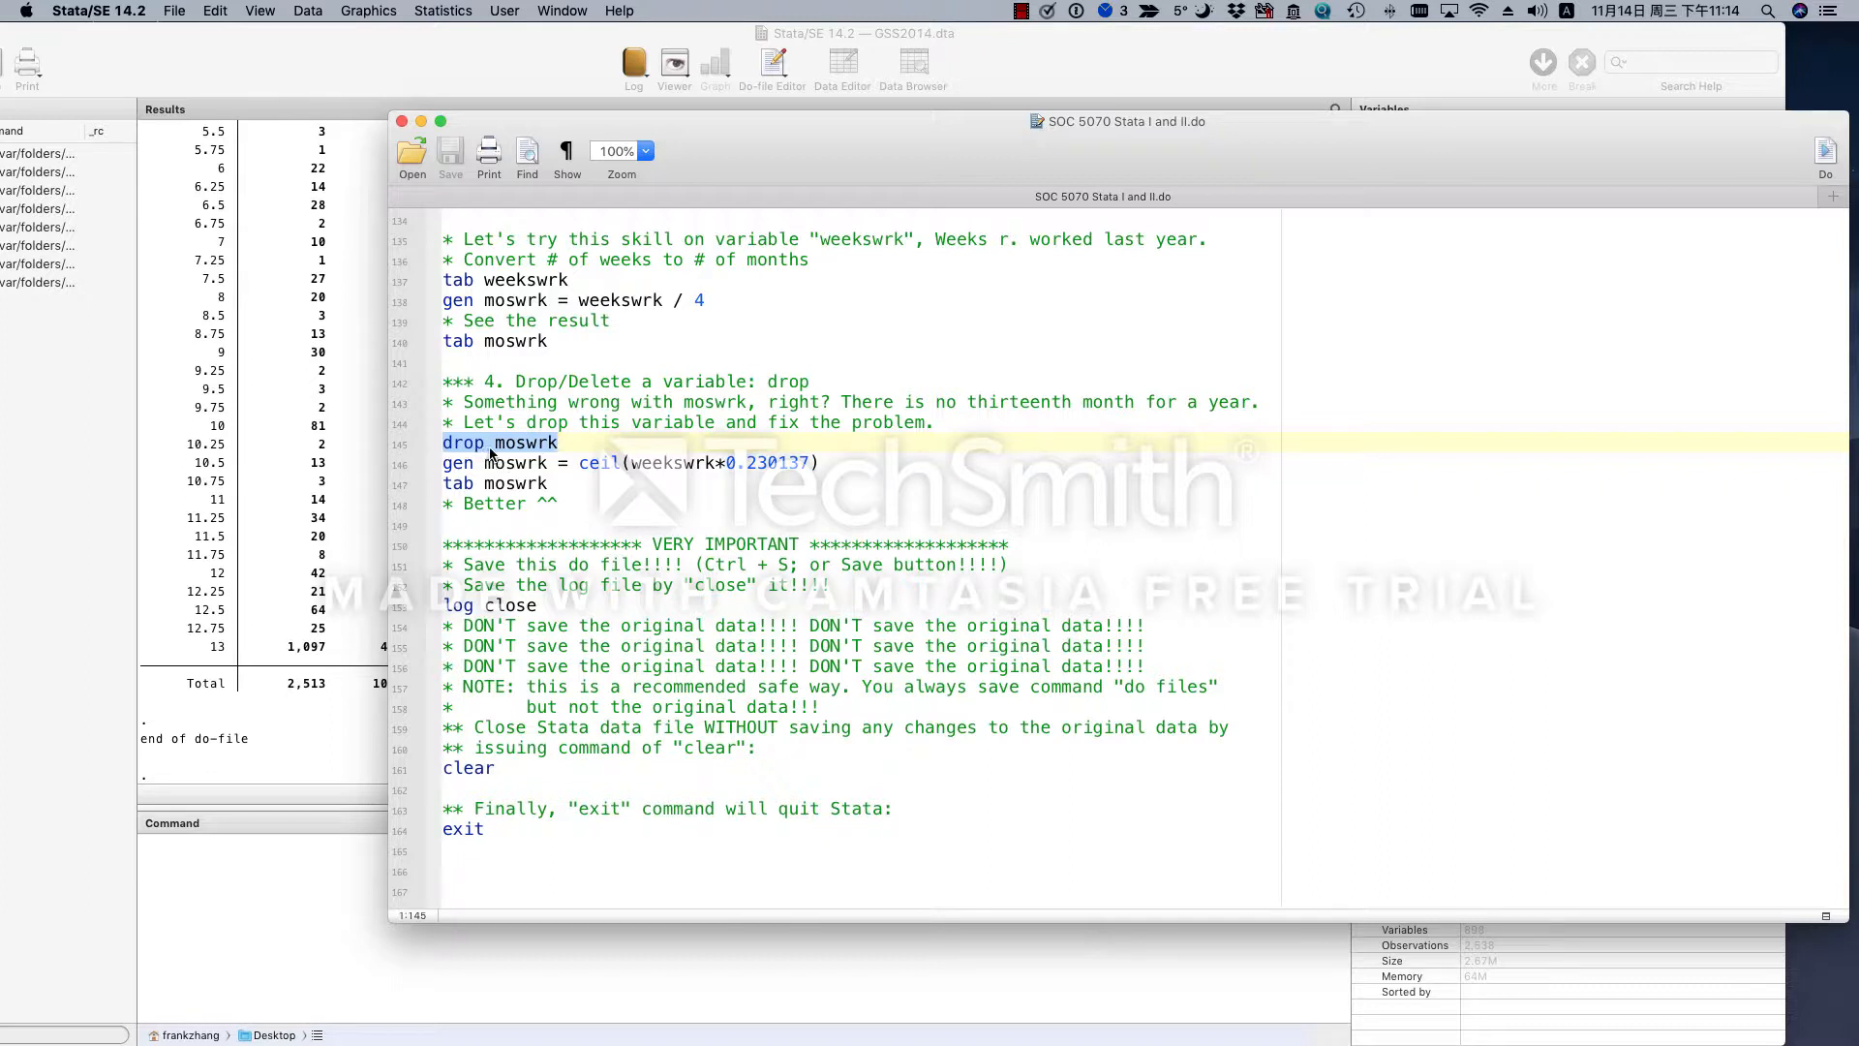
click(1827, 155)
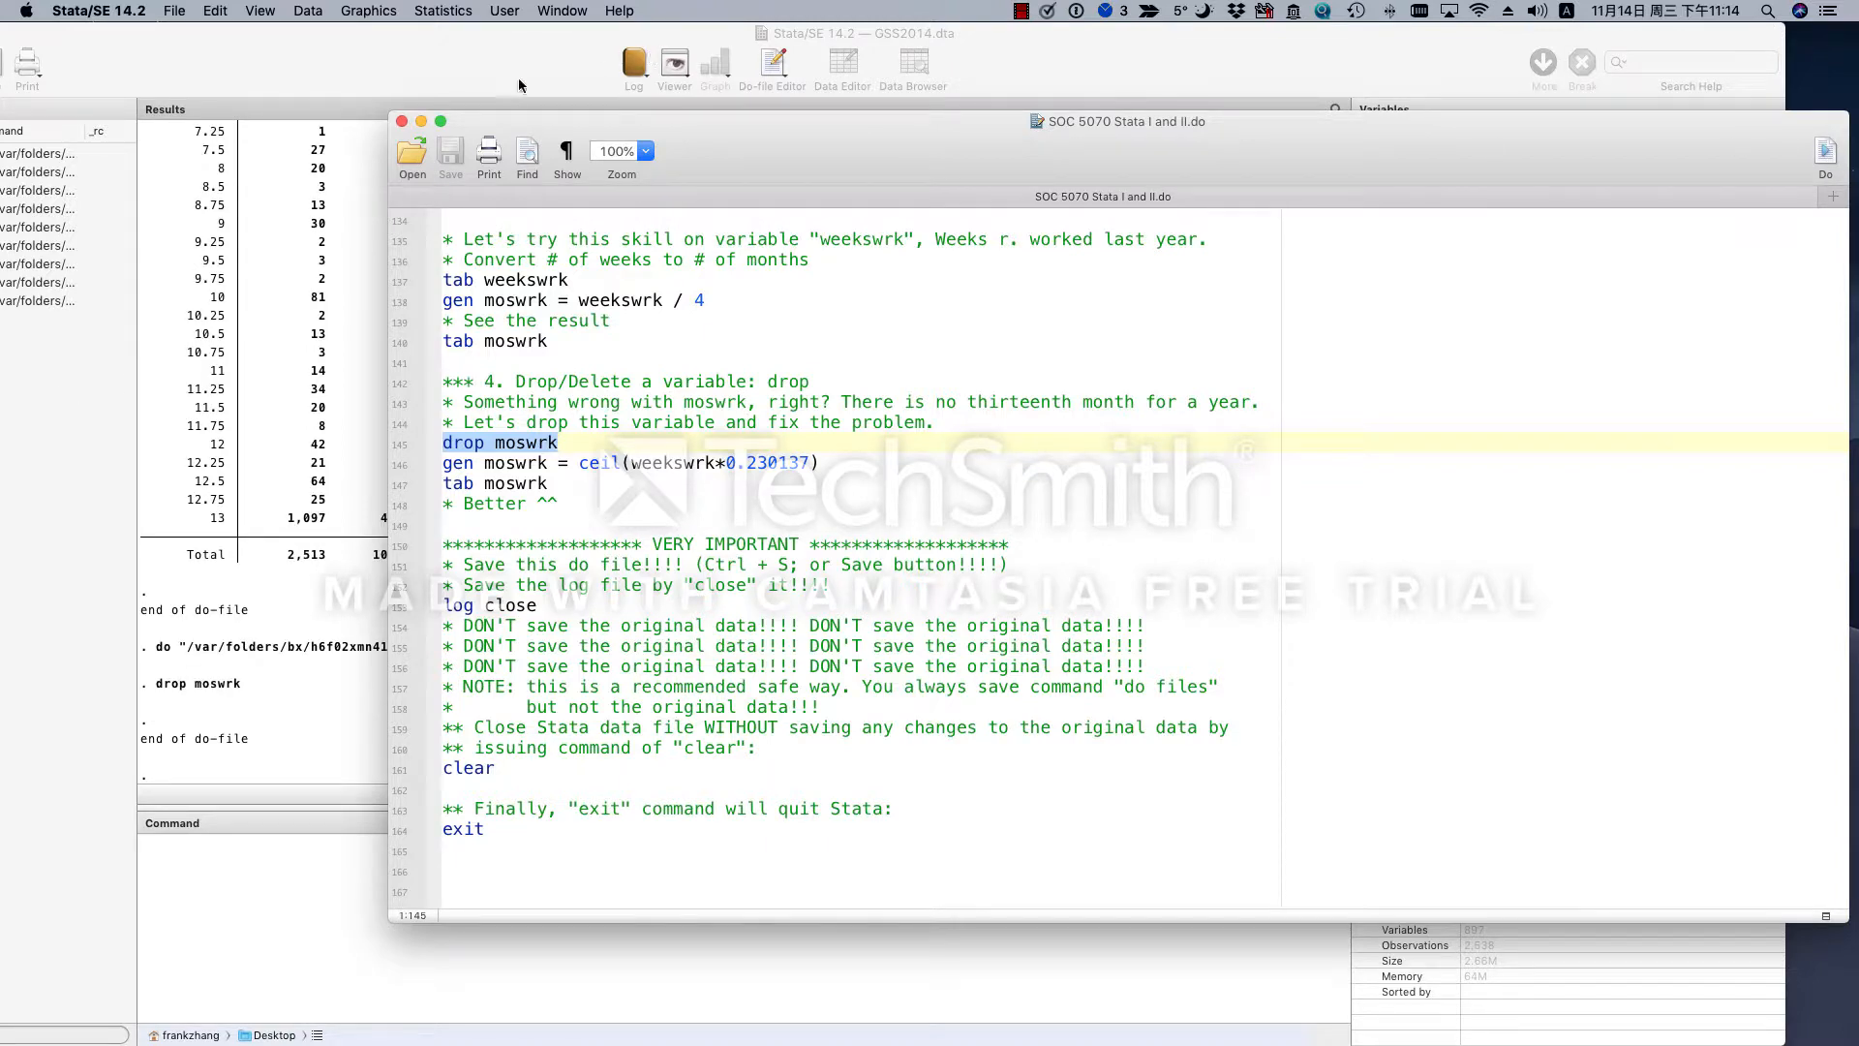
click(520, 78)
scroll(1480, 683, down, 3)
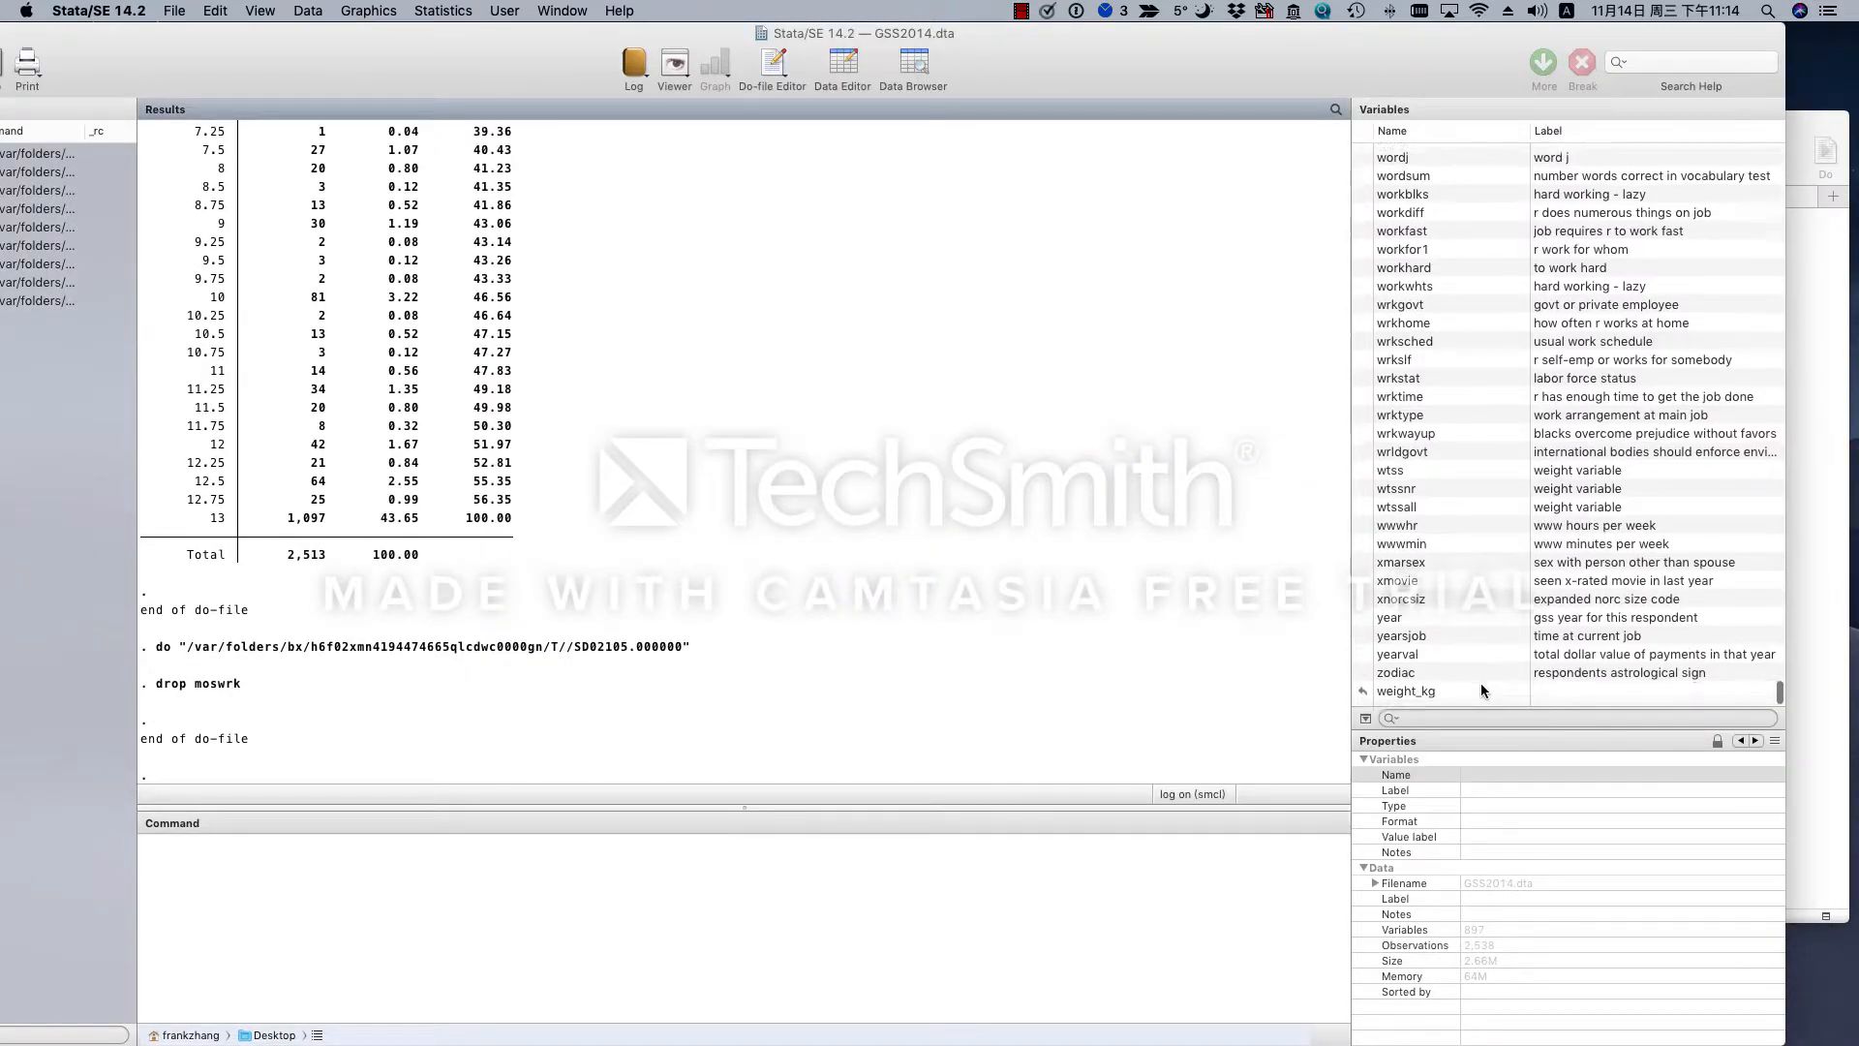
scroll(1480, 683, down, 5)
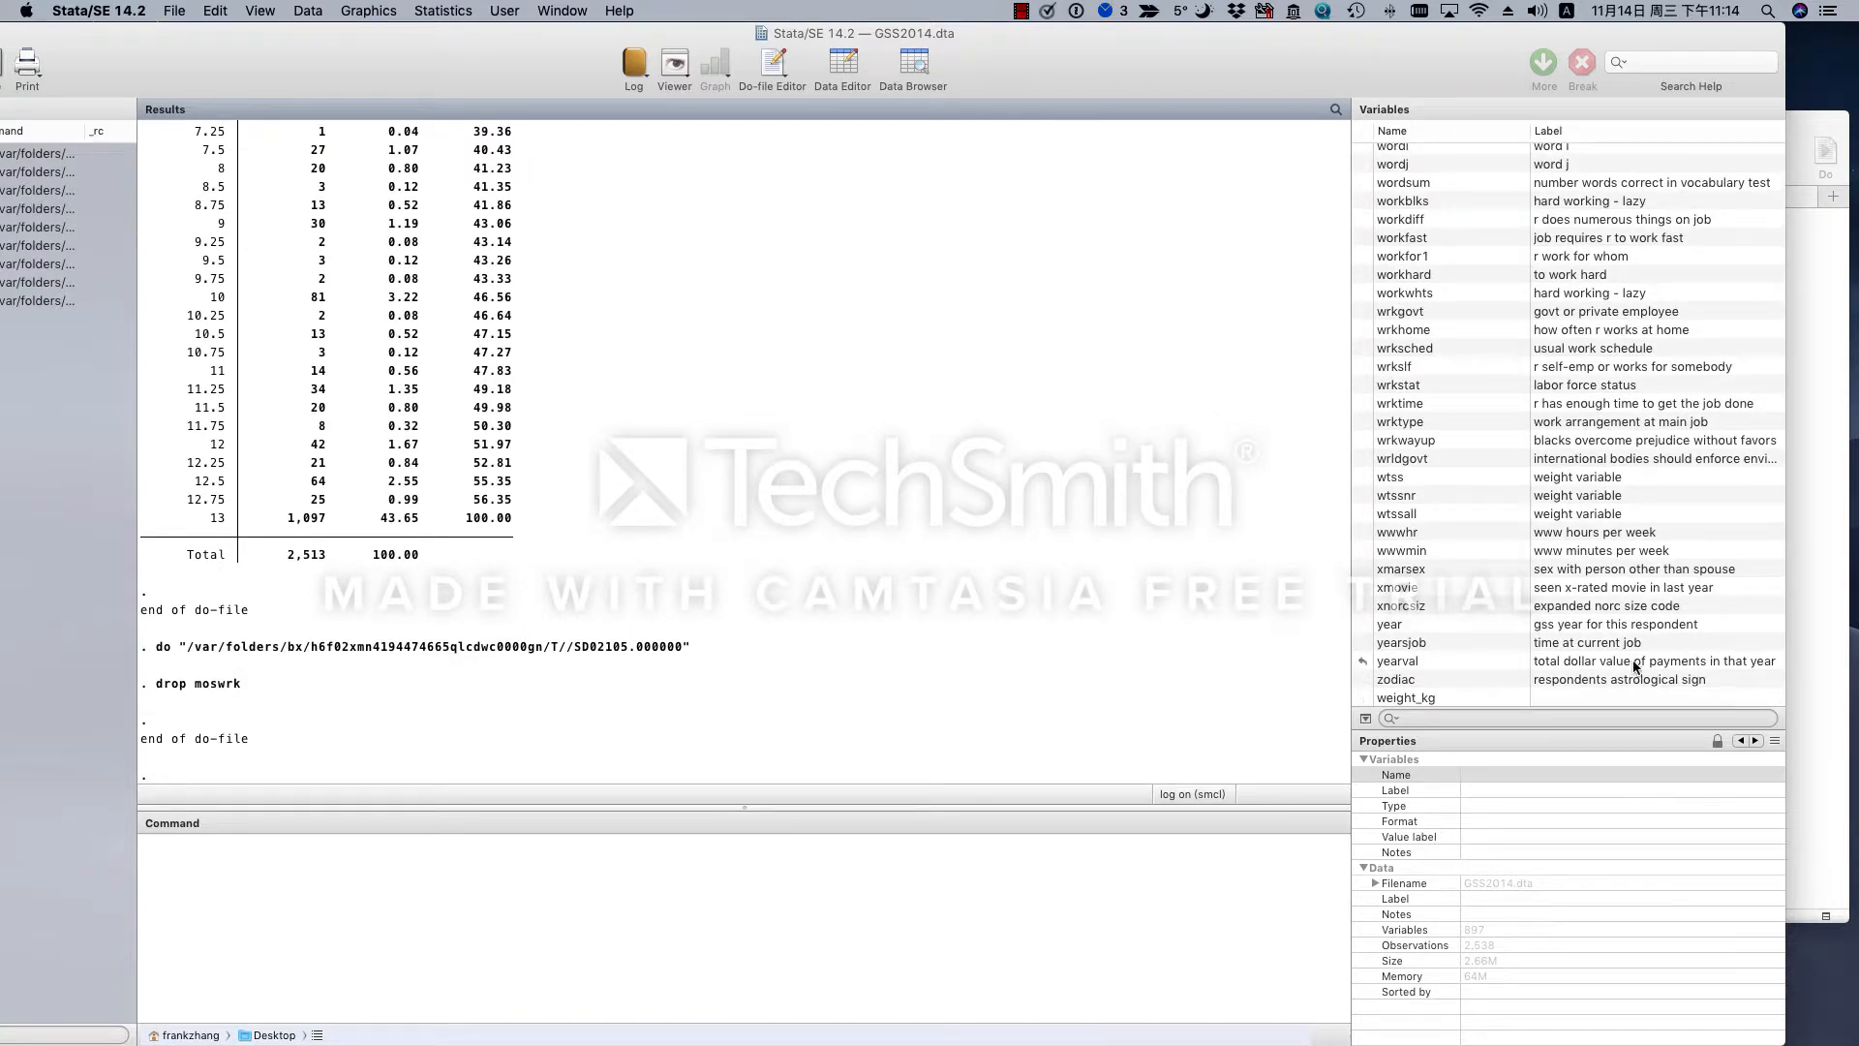
click(1815, 642)
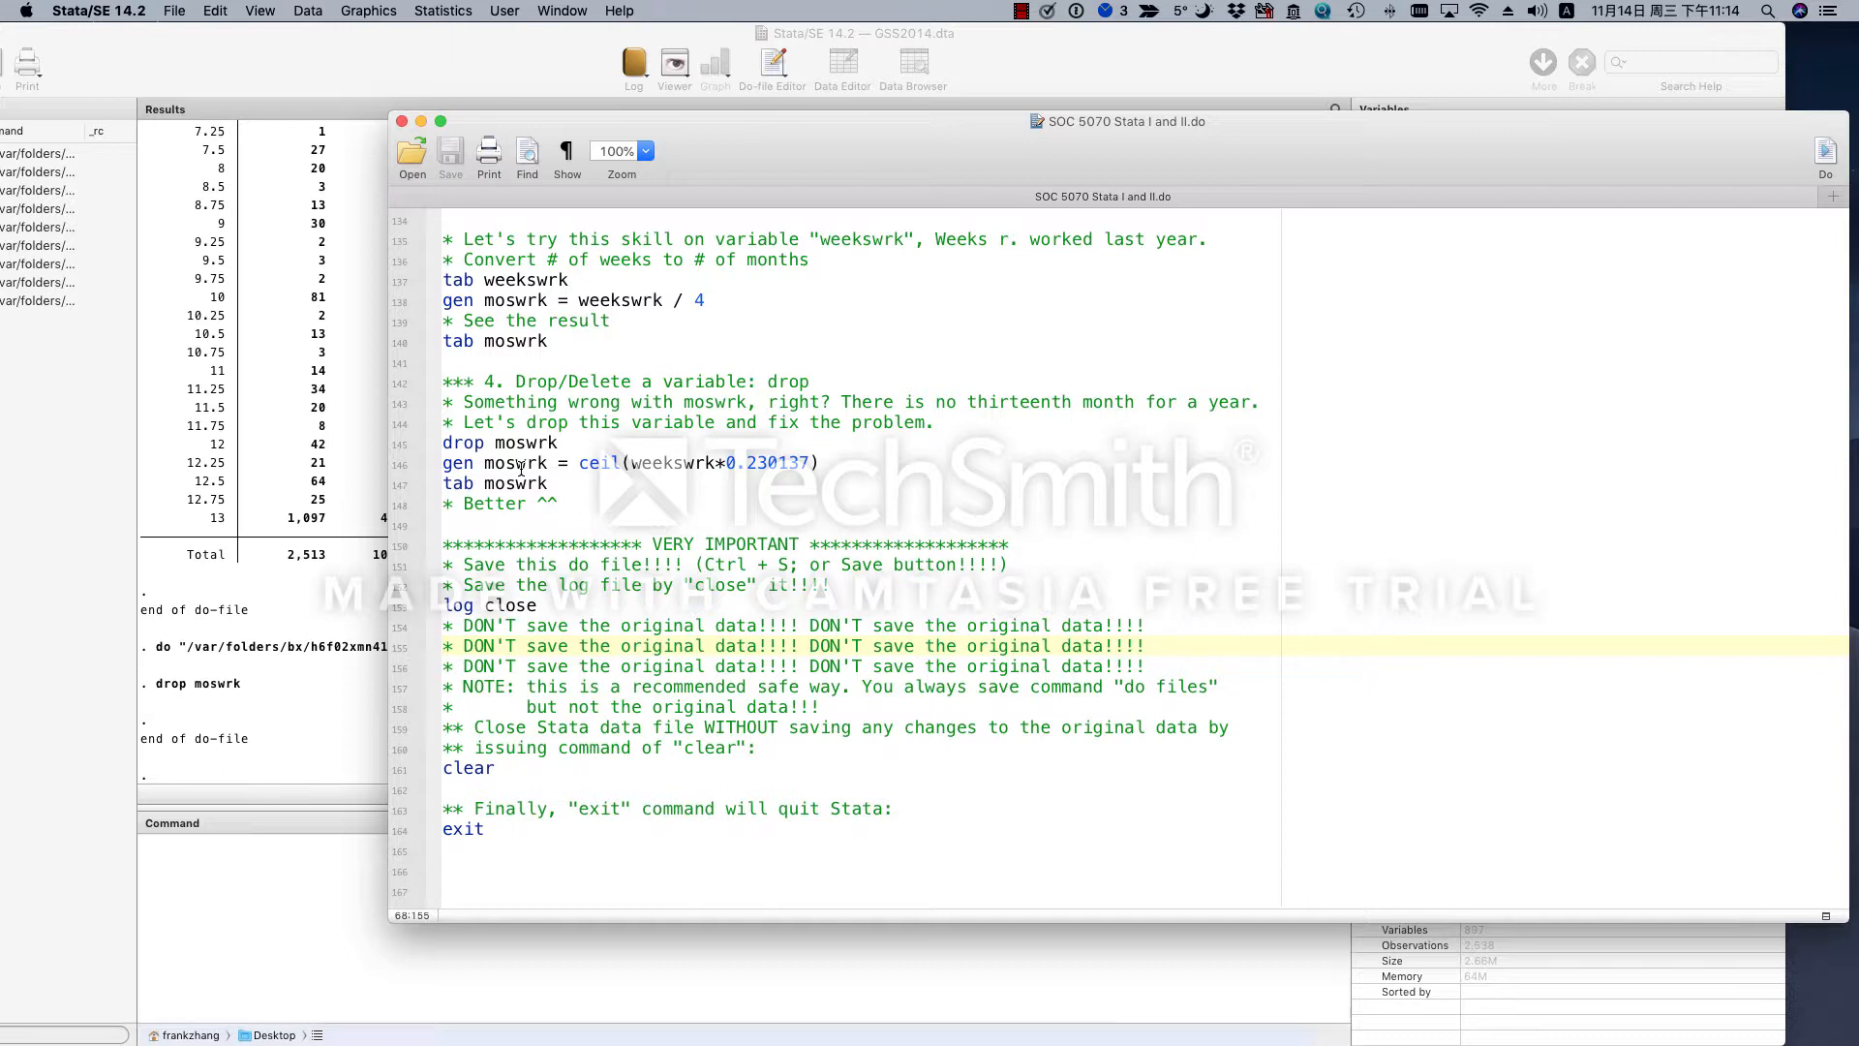
- Examine the gen moswrk = ceil(weekswrk*0.230137) line, including its variable name and the expression inside ceil
double_click(521, 466)
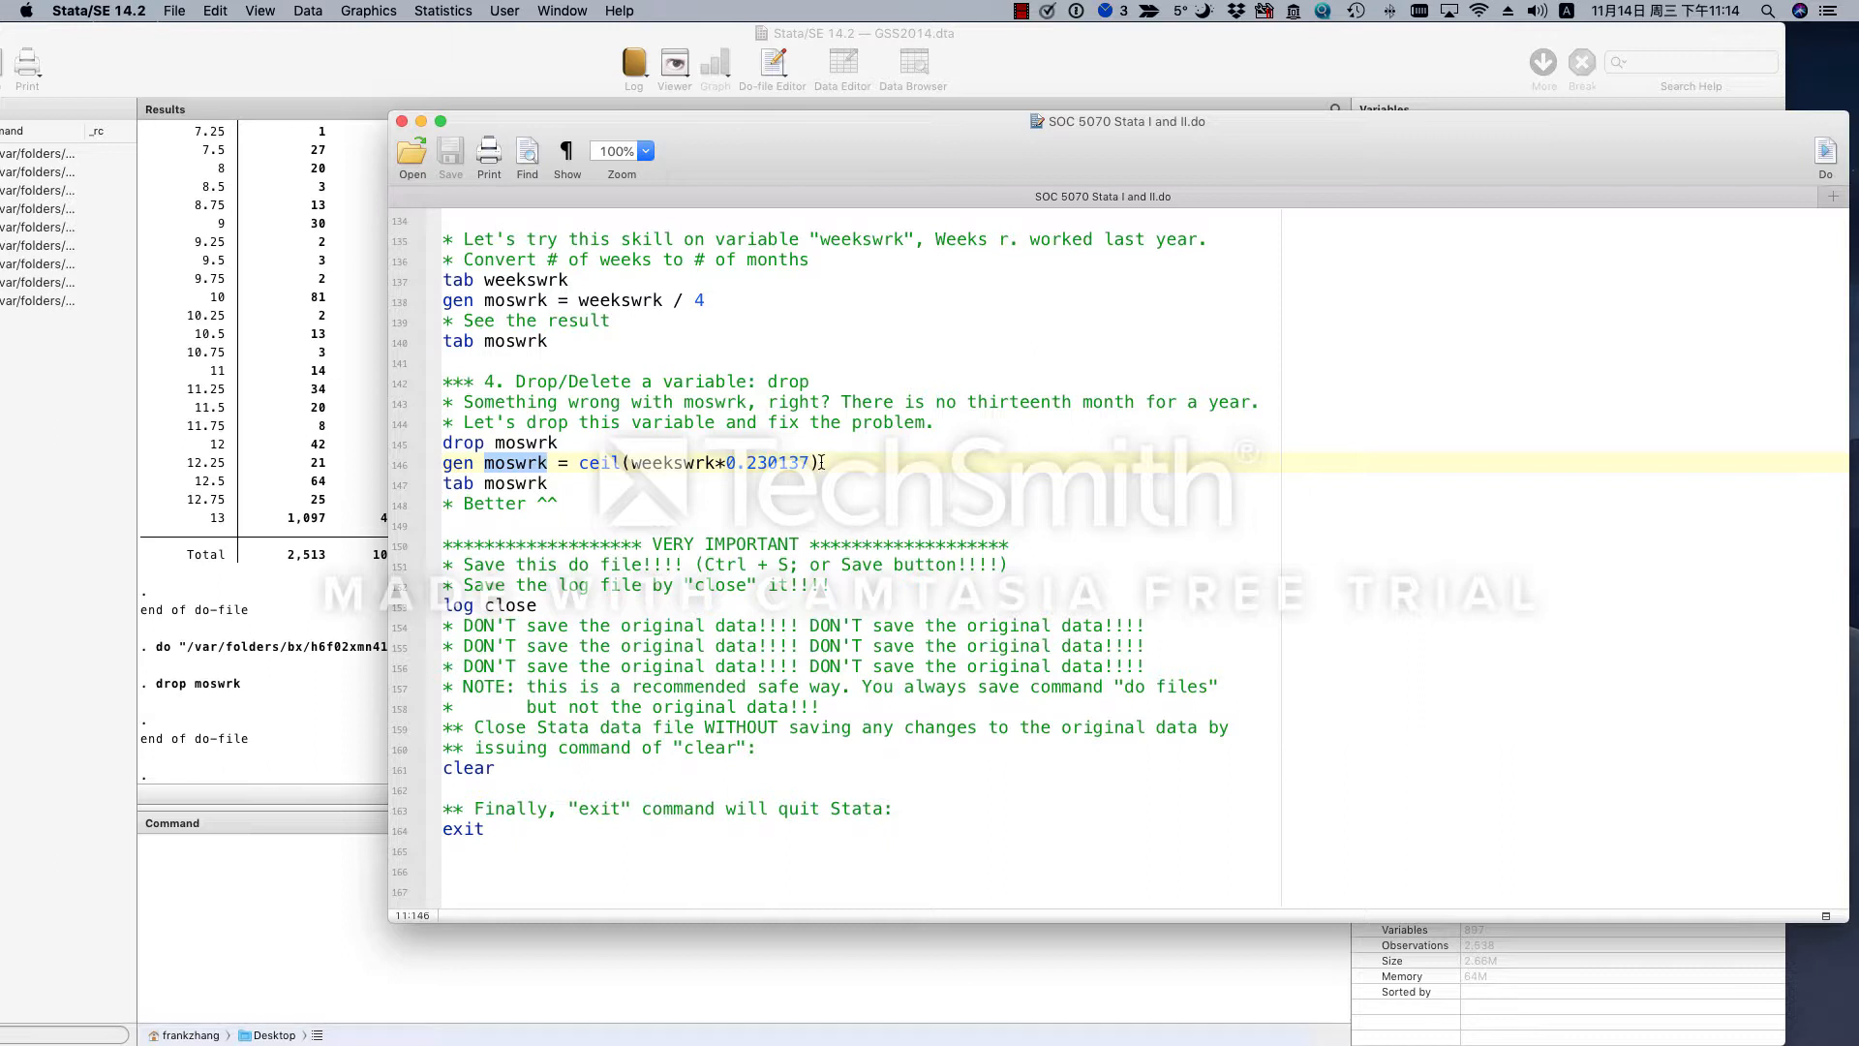
click(687, 464)
drag(634, 464, 806, 466)
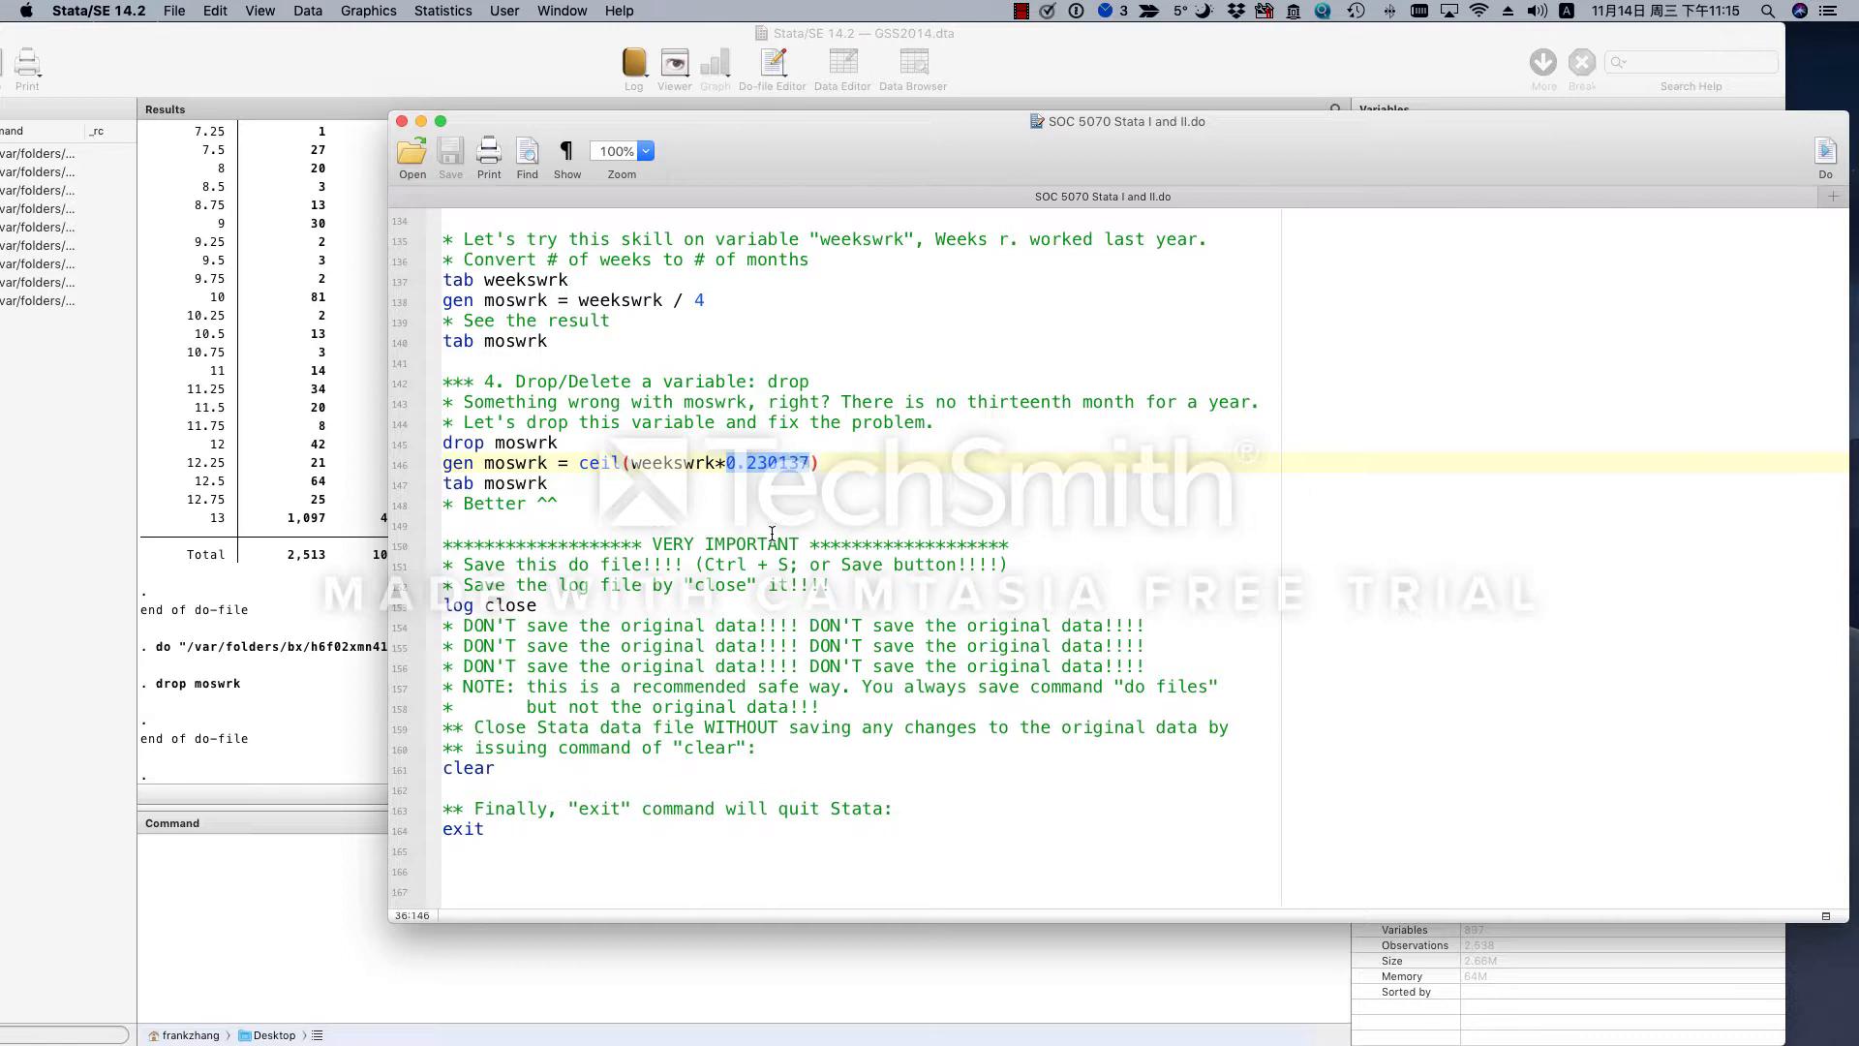
drag(632, 464, 811, 463)
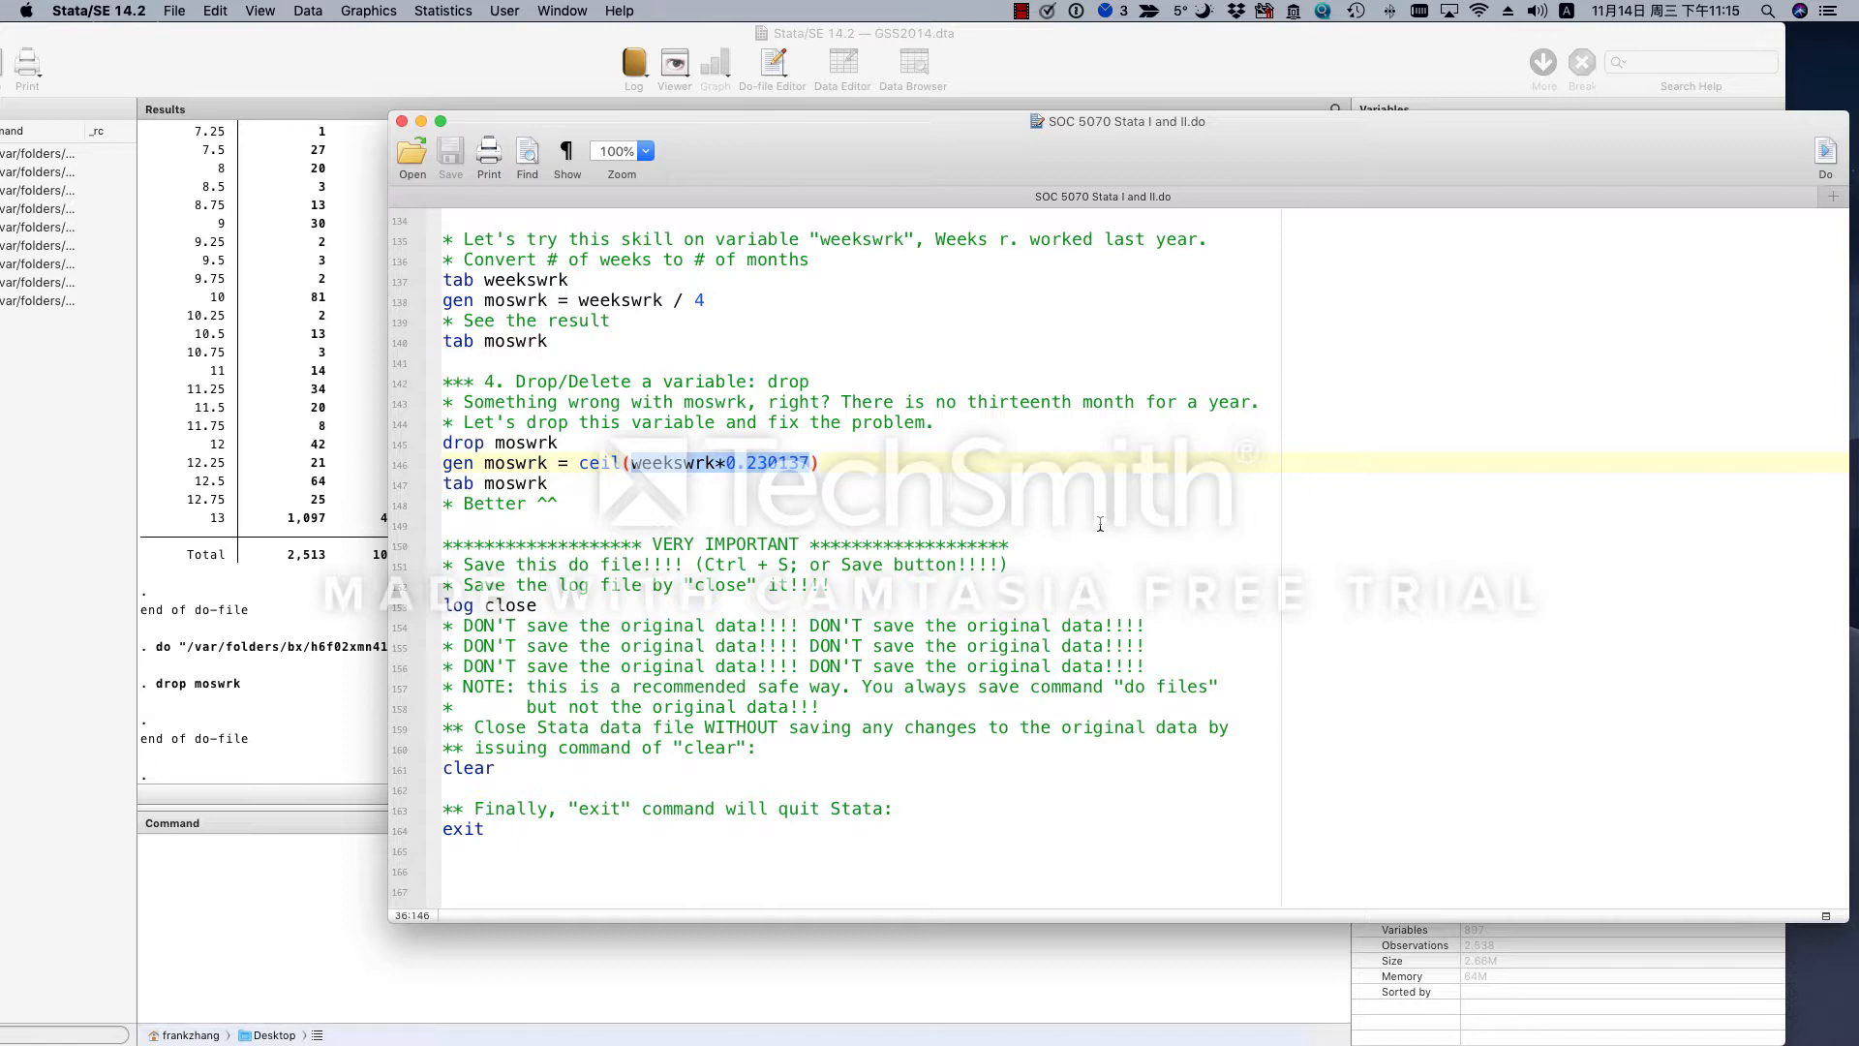
click(825, 464)
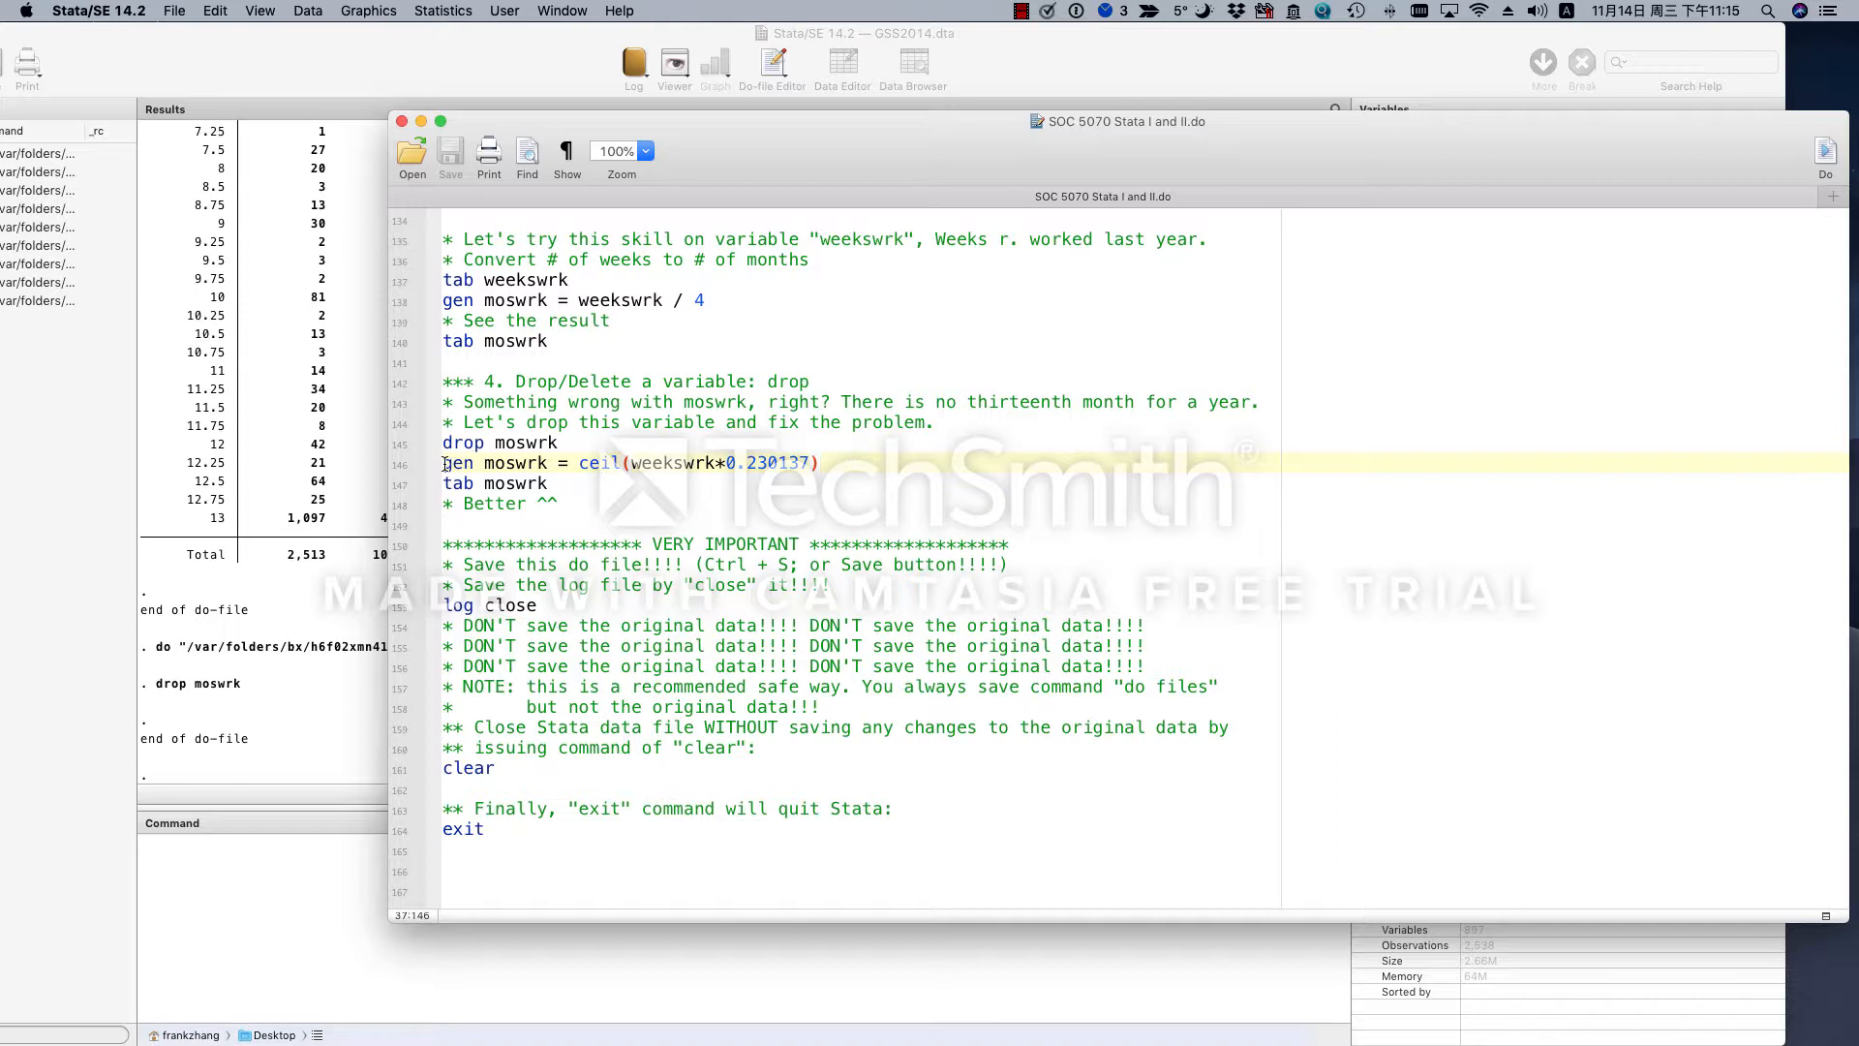
- Run the gen moswrk = ceil(weekswrk*0.230137) and tab moswrk lines, then check the table's lowest and highest values
drag(444, 463, 569, 485)
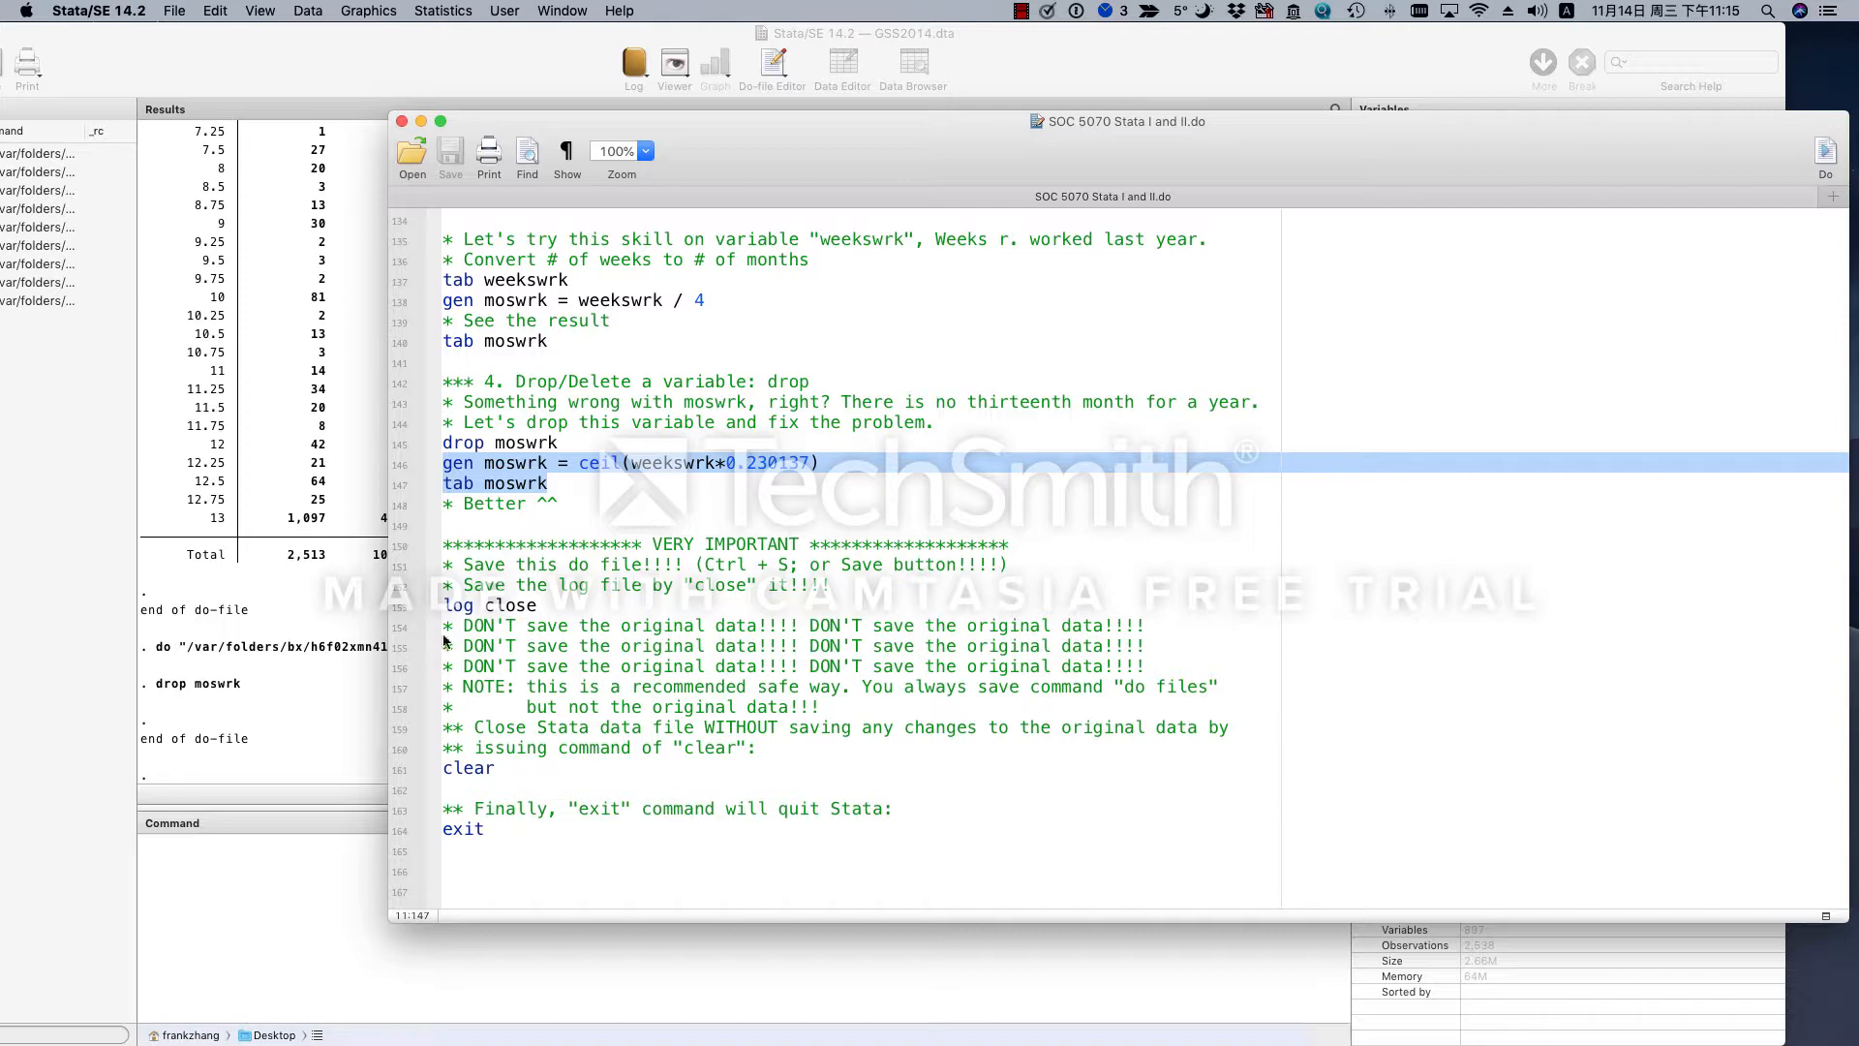
click(1826, 157)
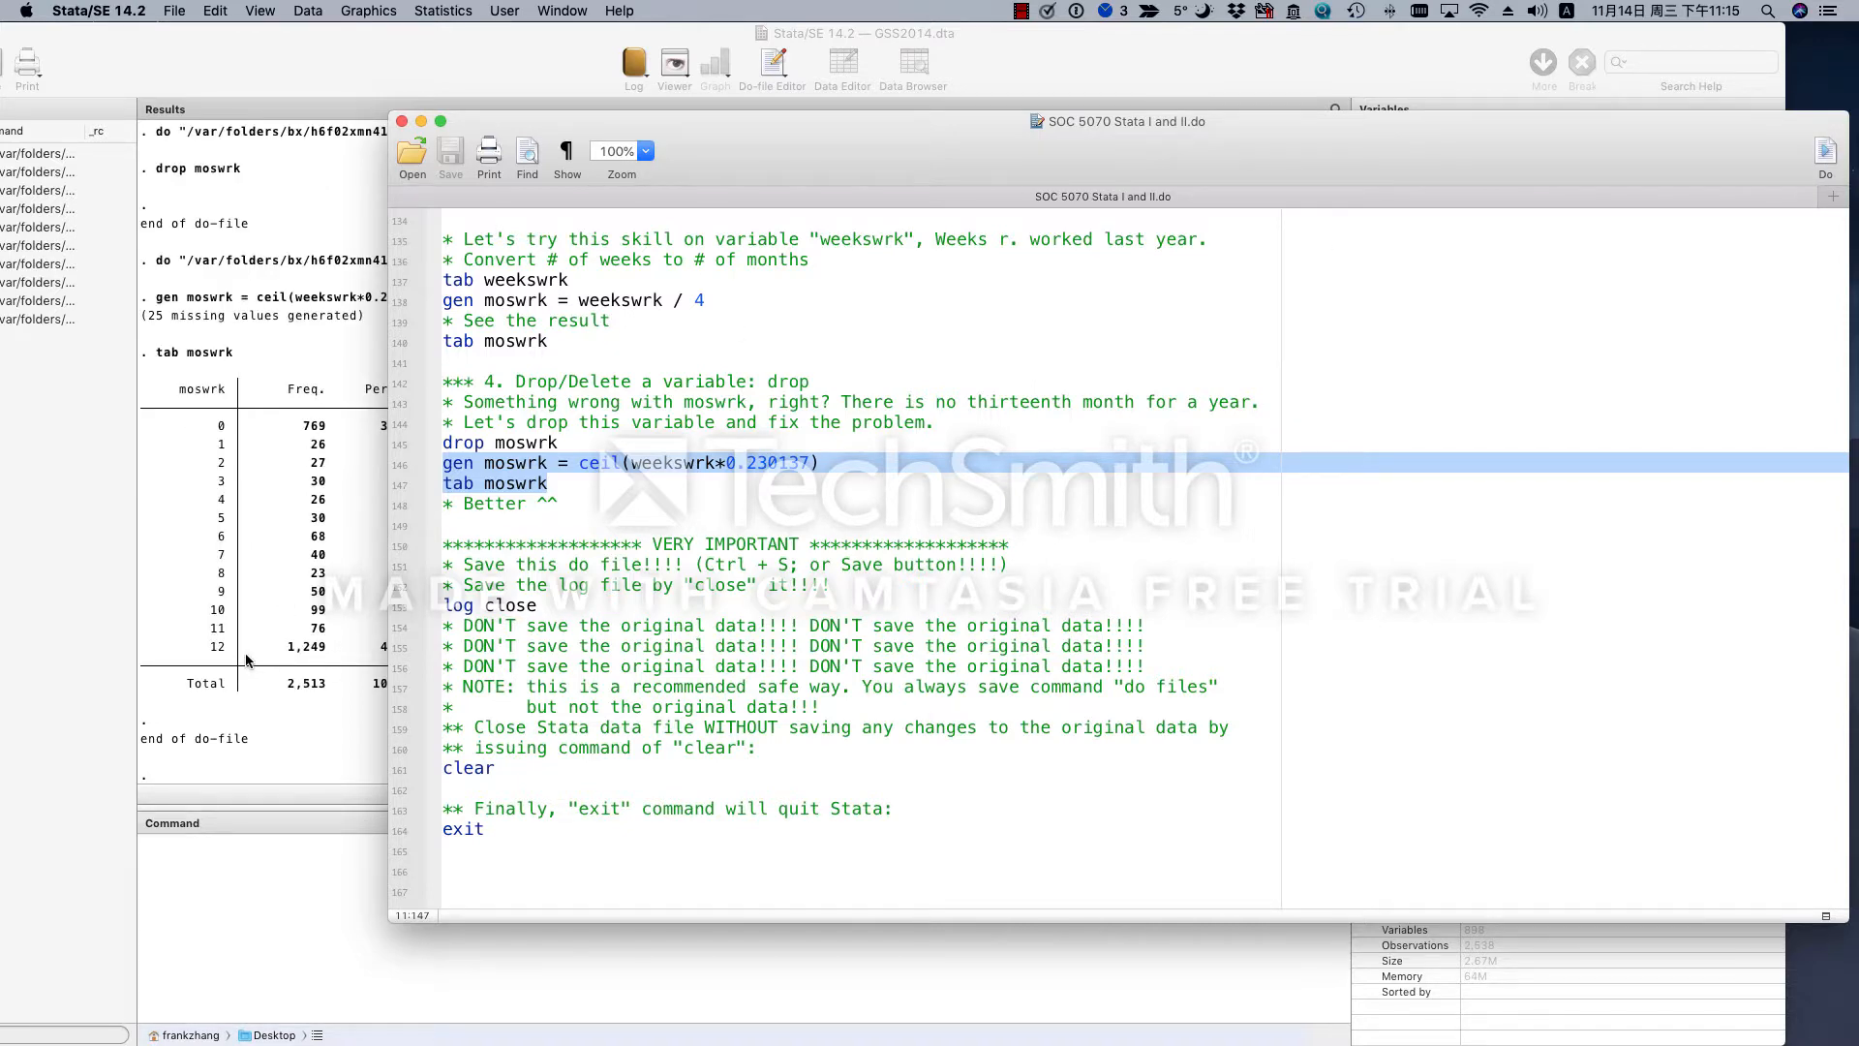
click(247, 661)
drag(182, 354, 254, 356)
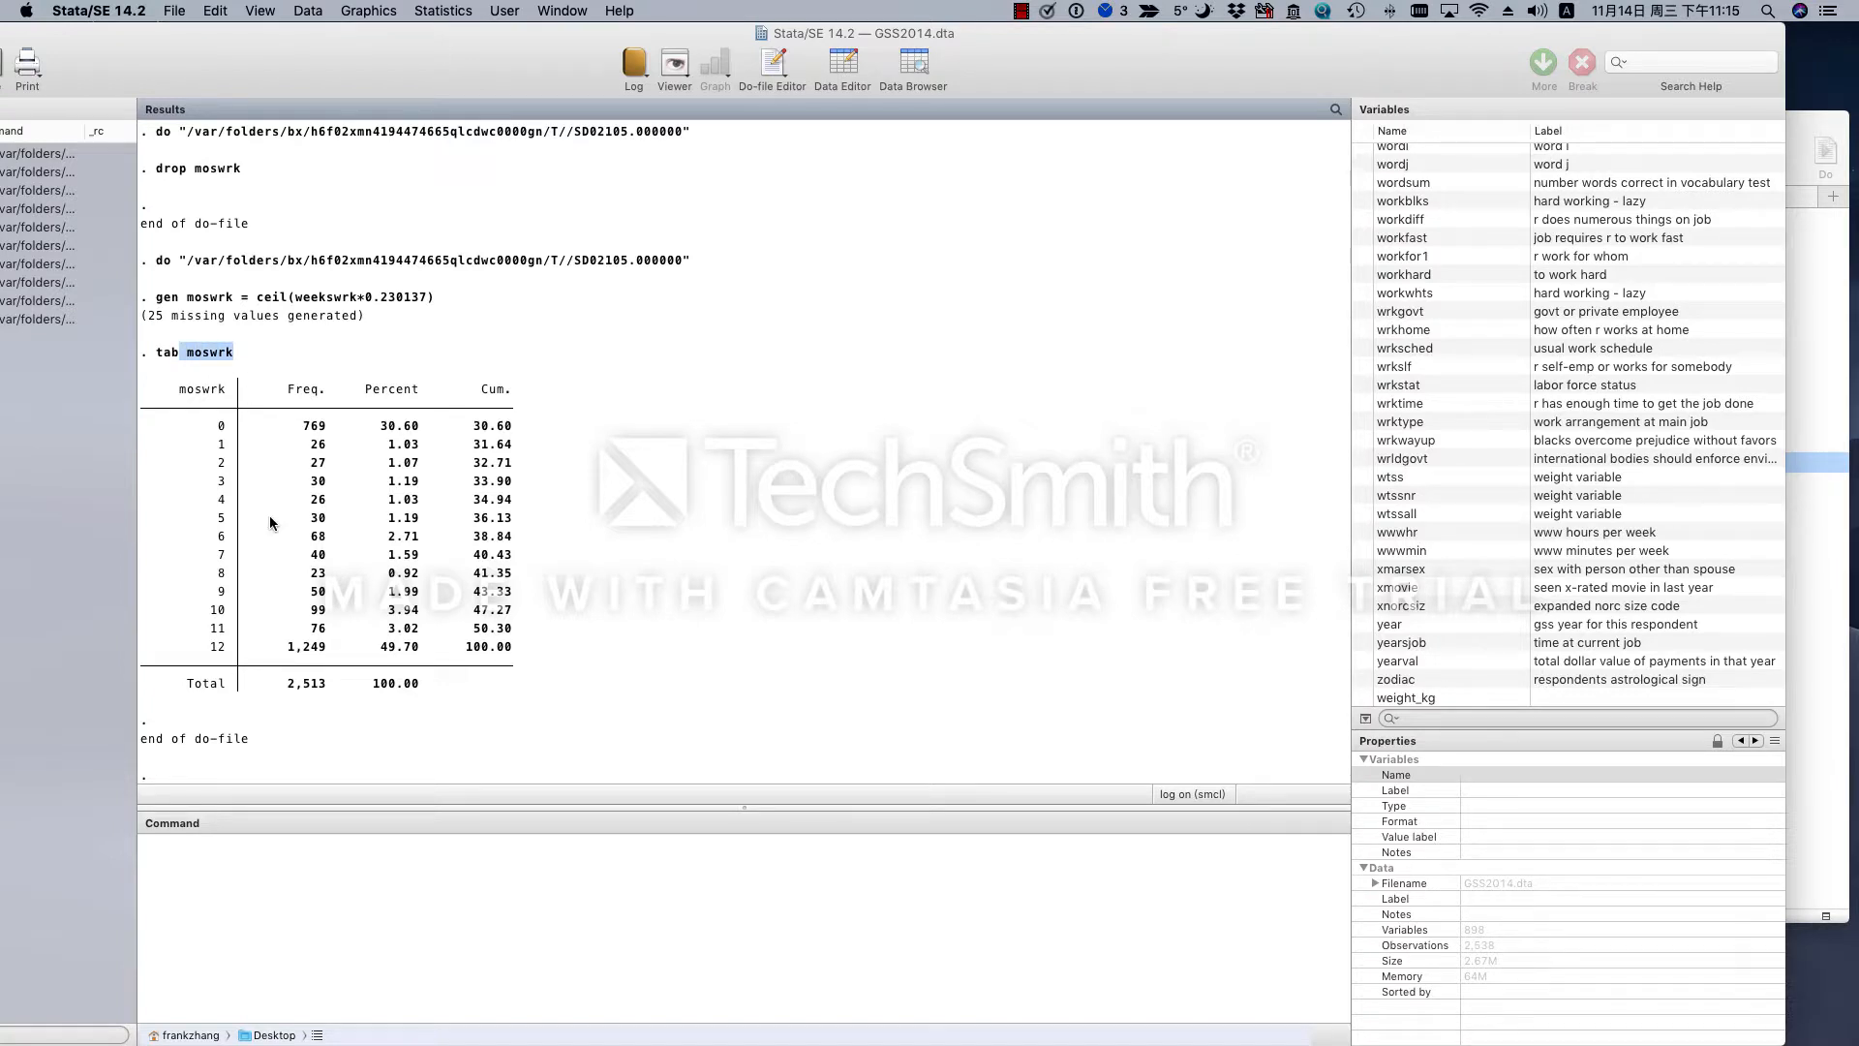
drag(233, 426, 211, 427)
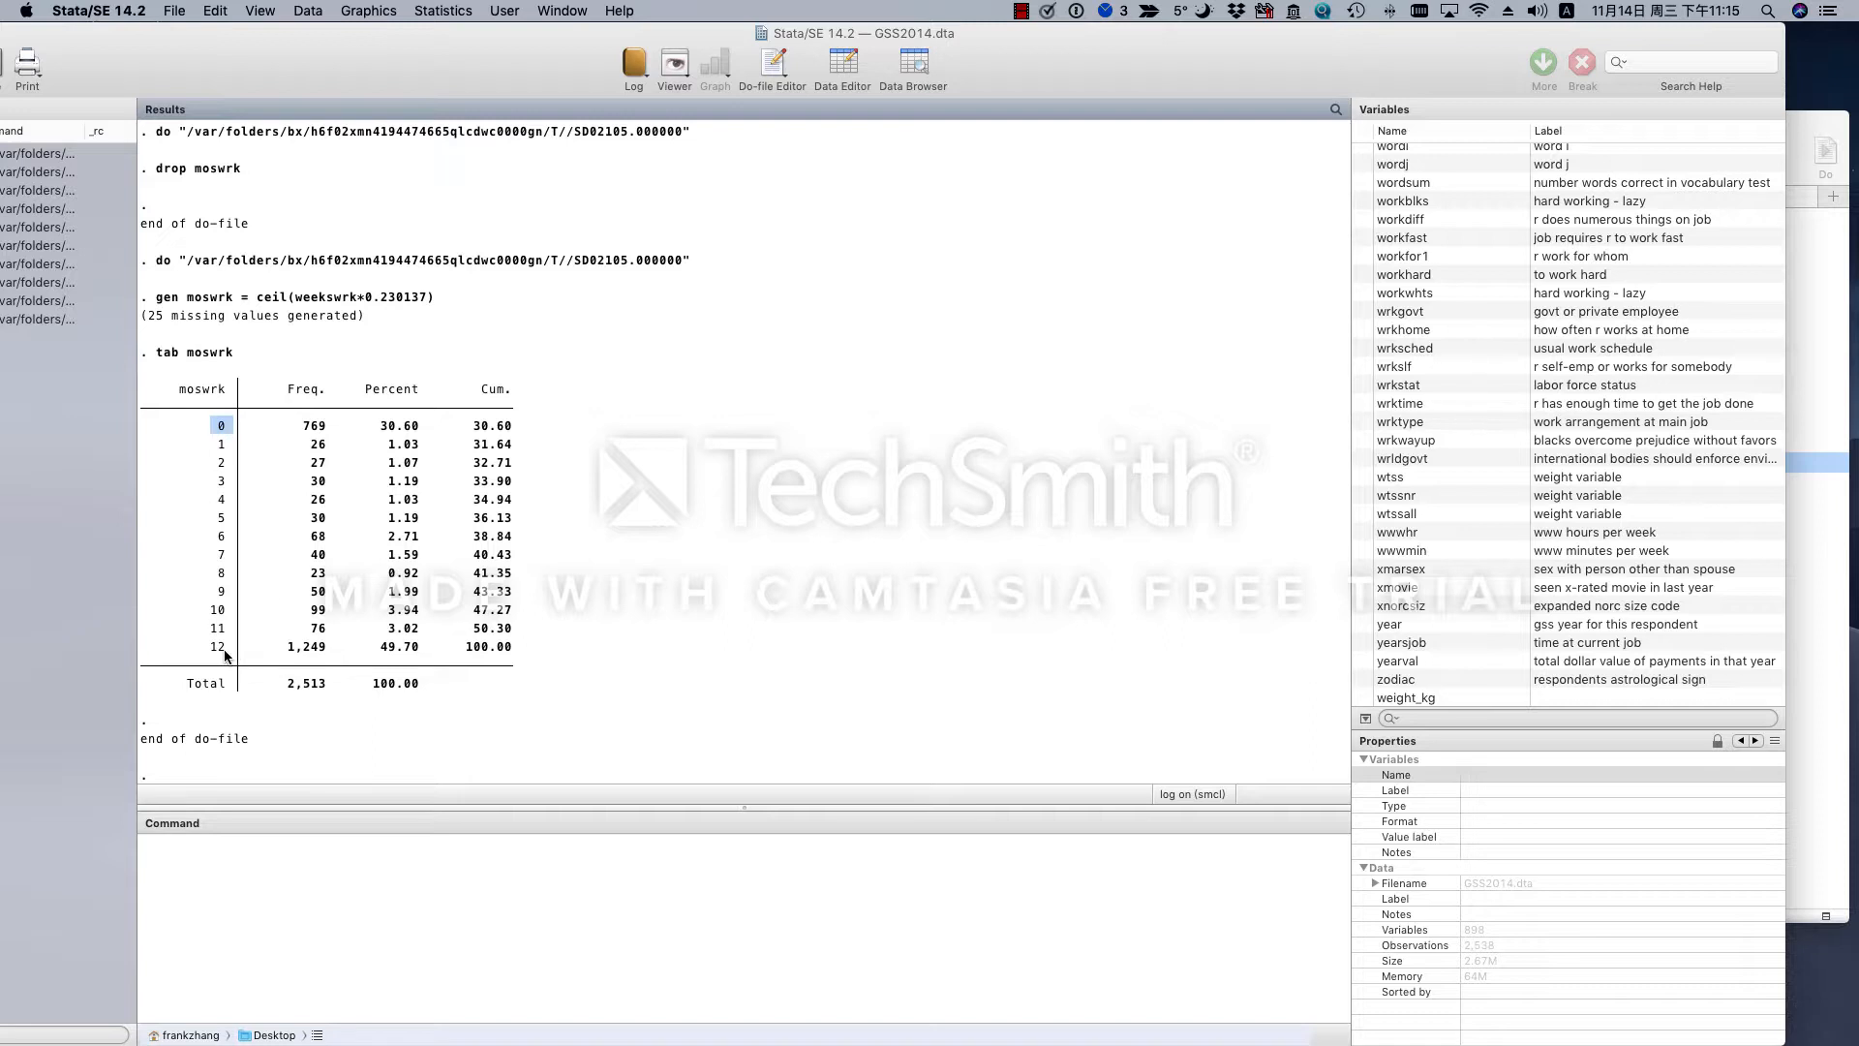
drag(225, 654, 205, 649)
click(1805, 548)
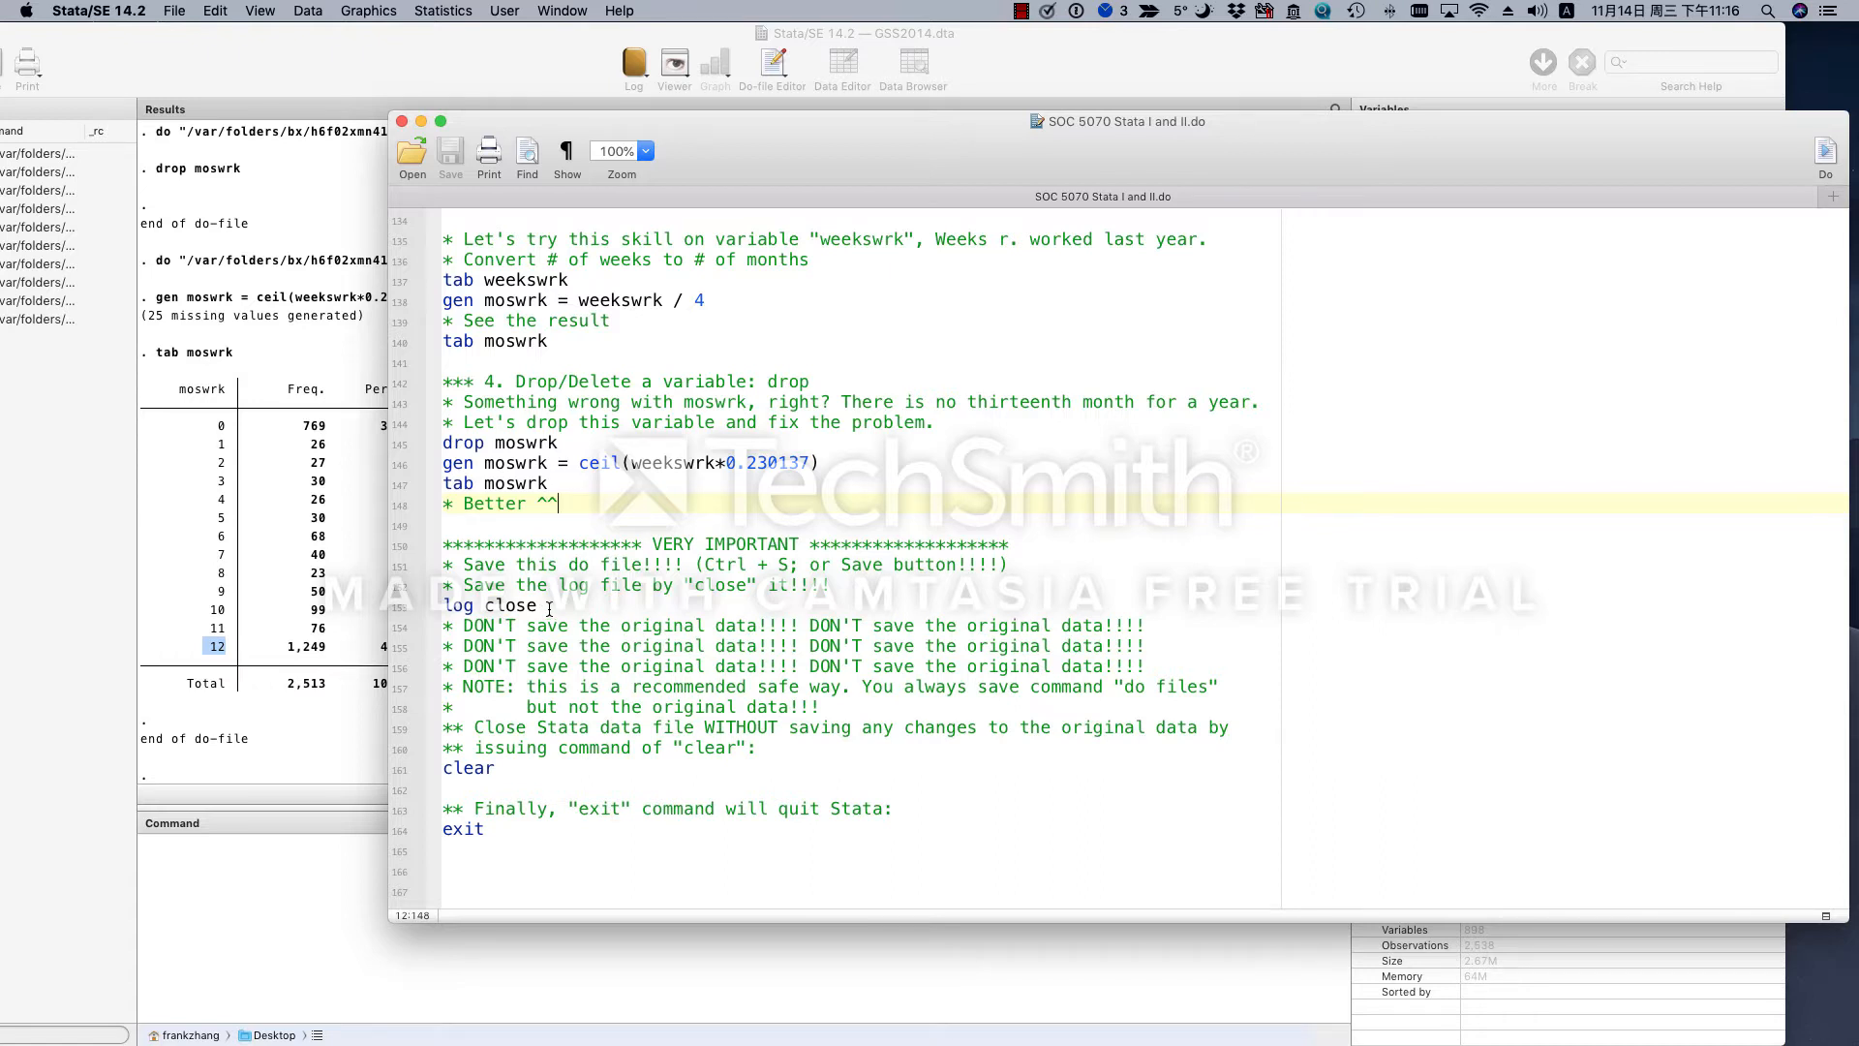
- Run the do-file lines from log close through clear to close the log and clear the data without saving
drag(549, 609, 443, 611)
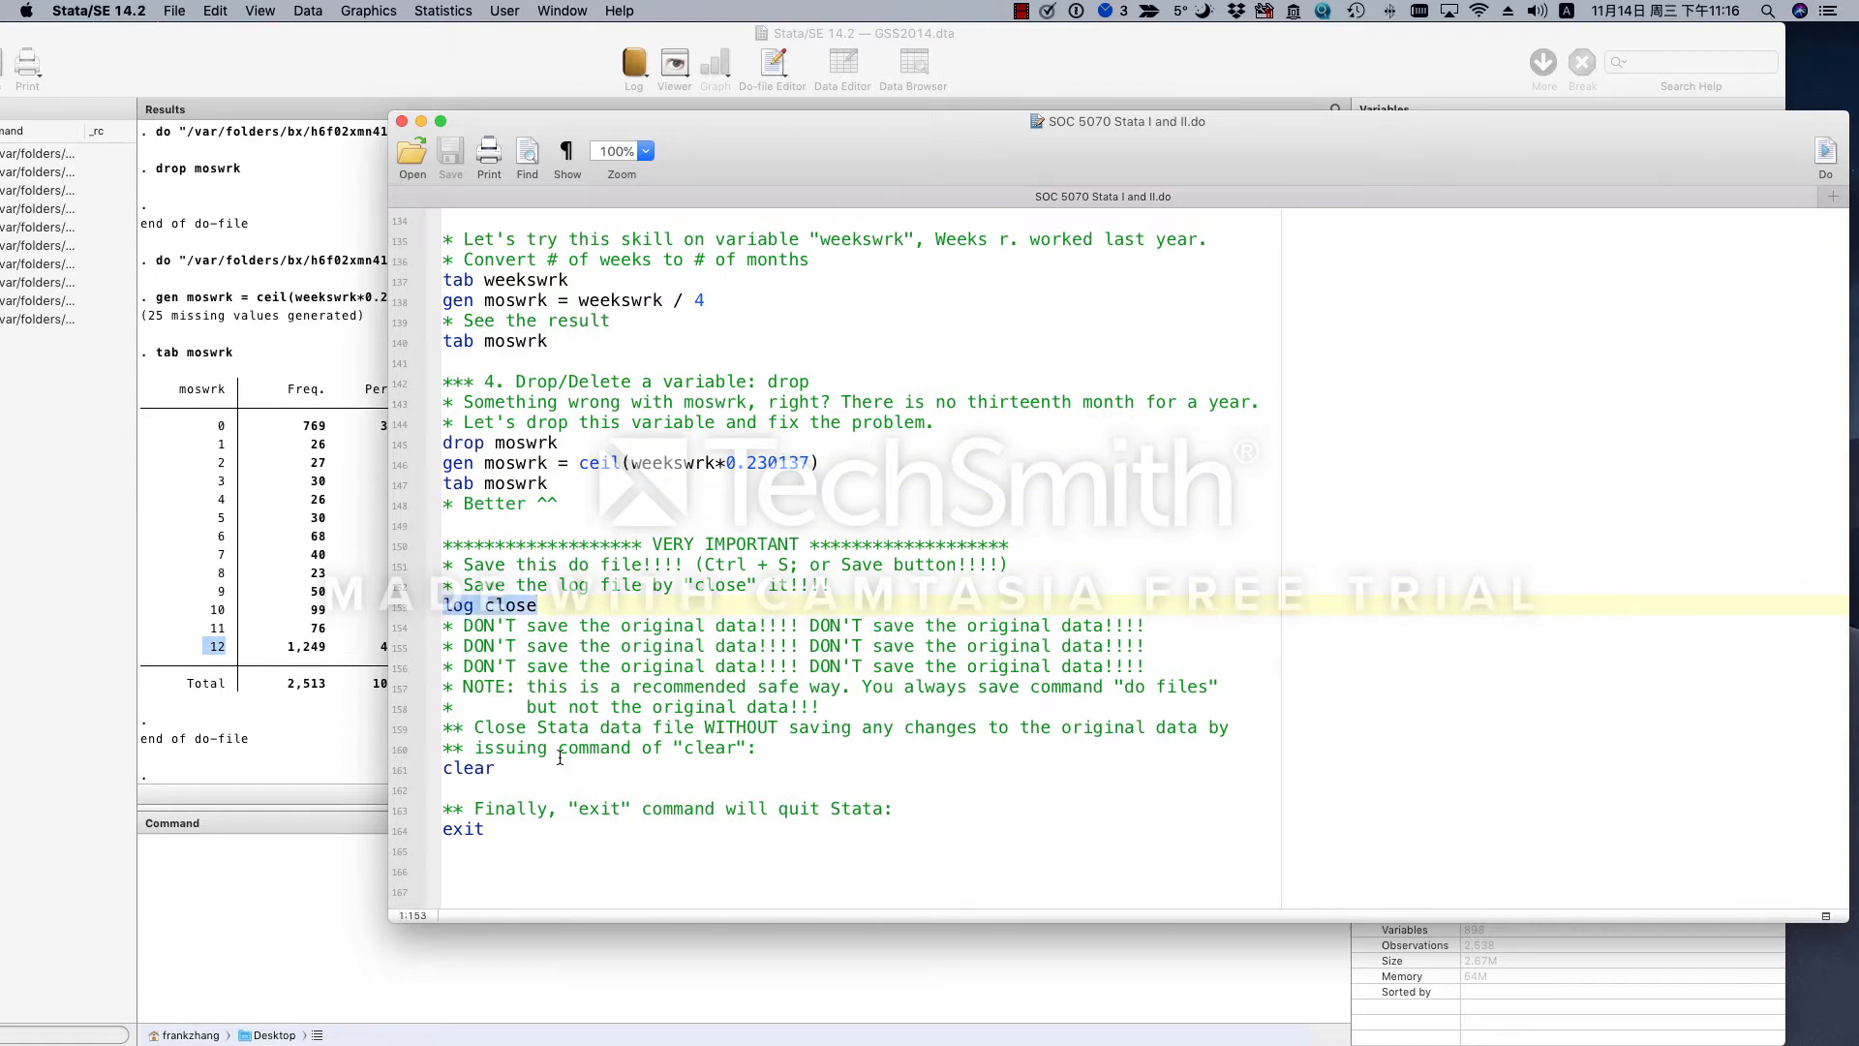
drag(531, 768, 417, 608)
click(721, 736)
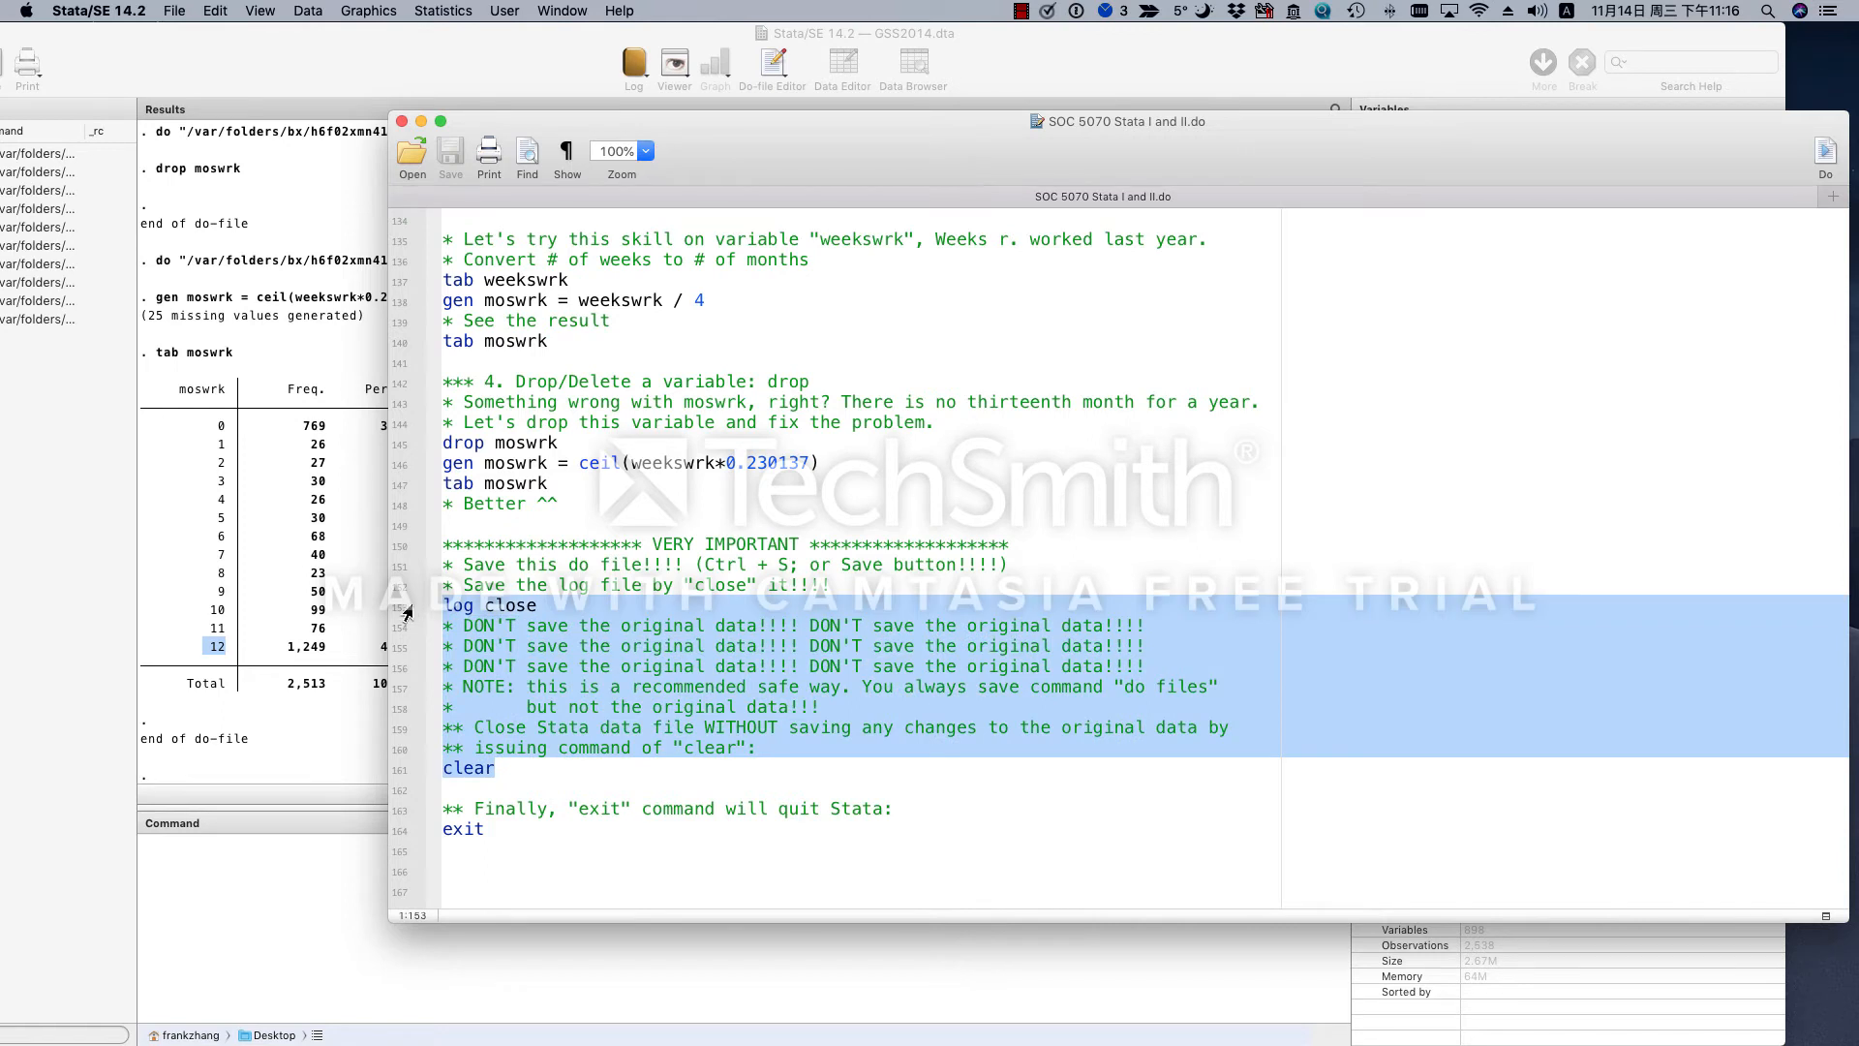
click(1825, 153)
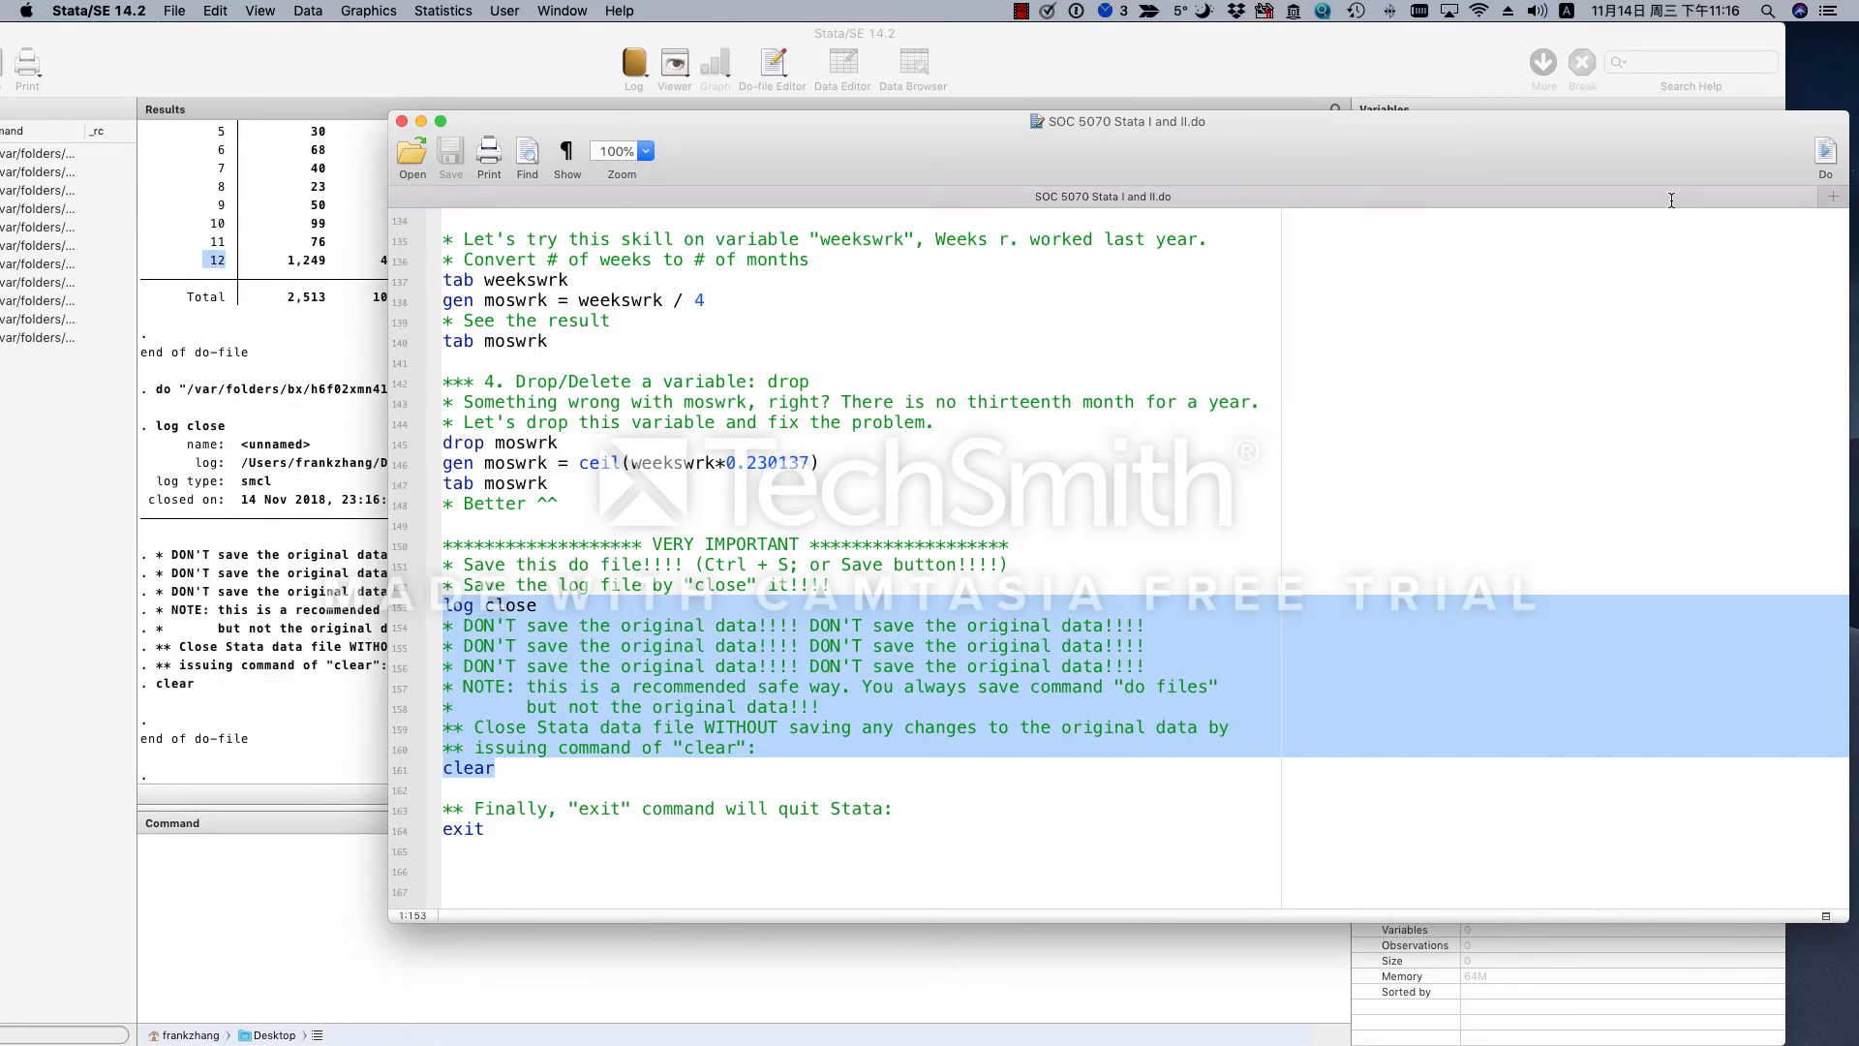